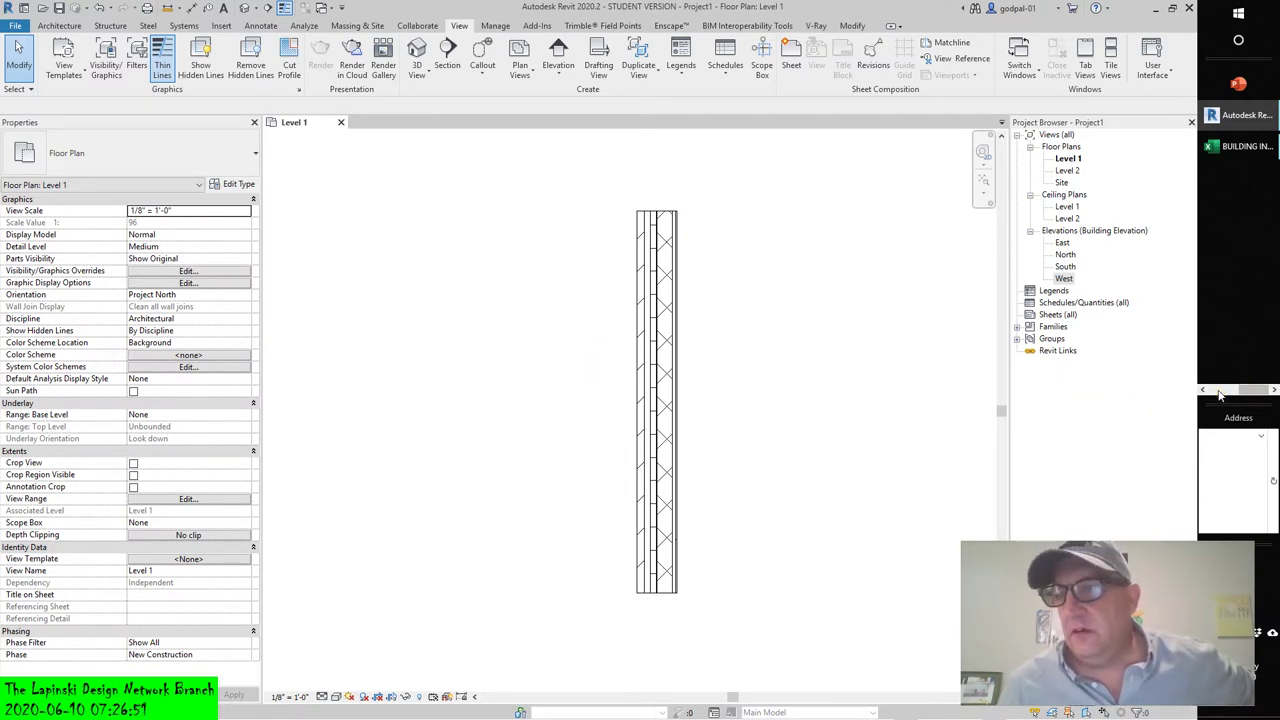
# Step: Scroll the taskbar list to reach the Firefox 'Metallica - Bl...' video entry
pyautogui.scroll(3, 1219, 395)
# Step: Play the Metallica Black Album video, then bring up the Revit taskbar entry
pyautogui.click(1237, 150)
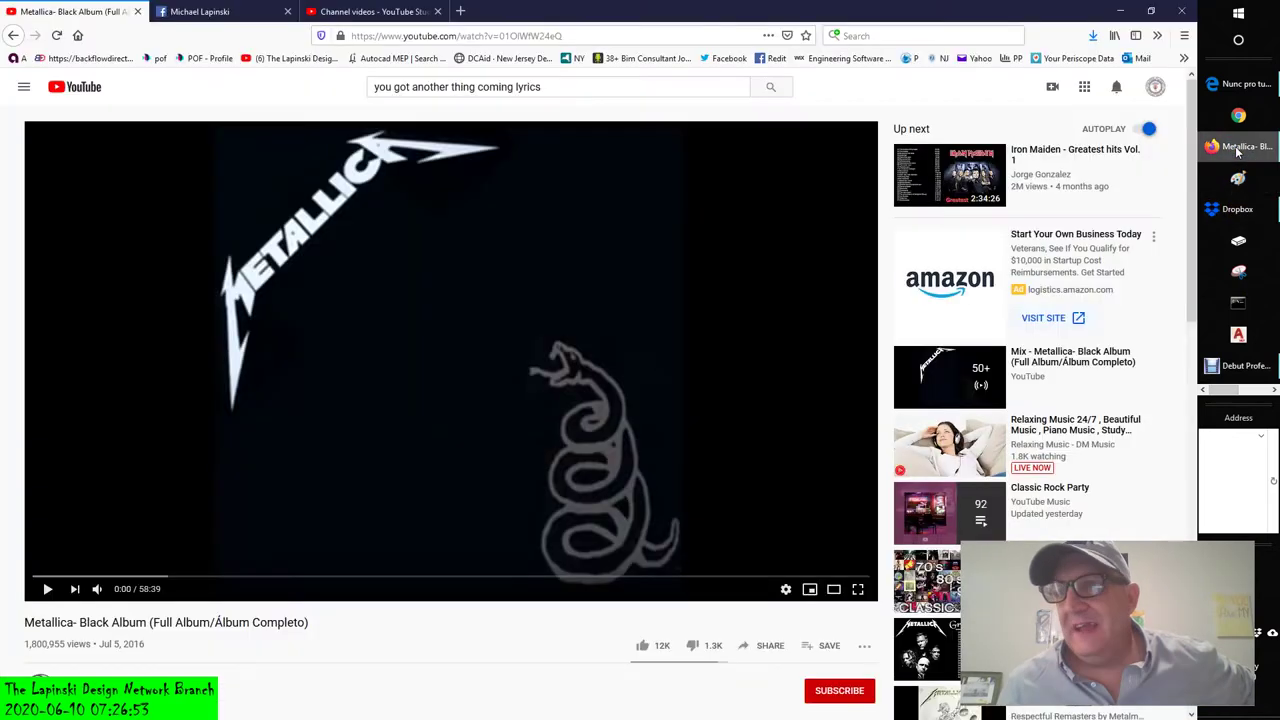
pyautogui.click(48, 591)
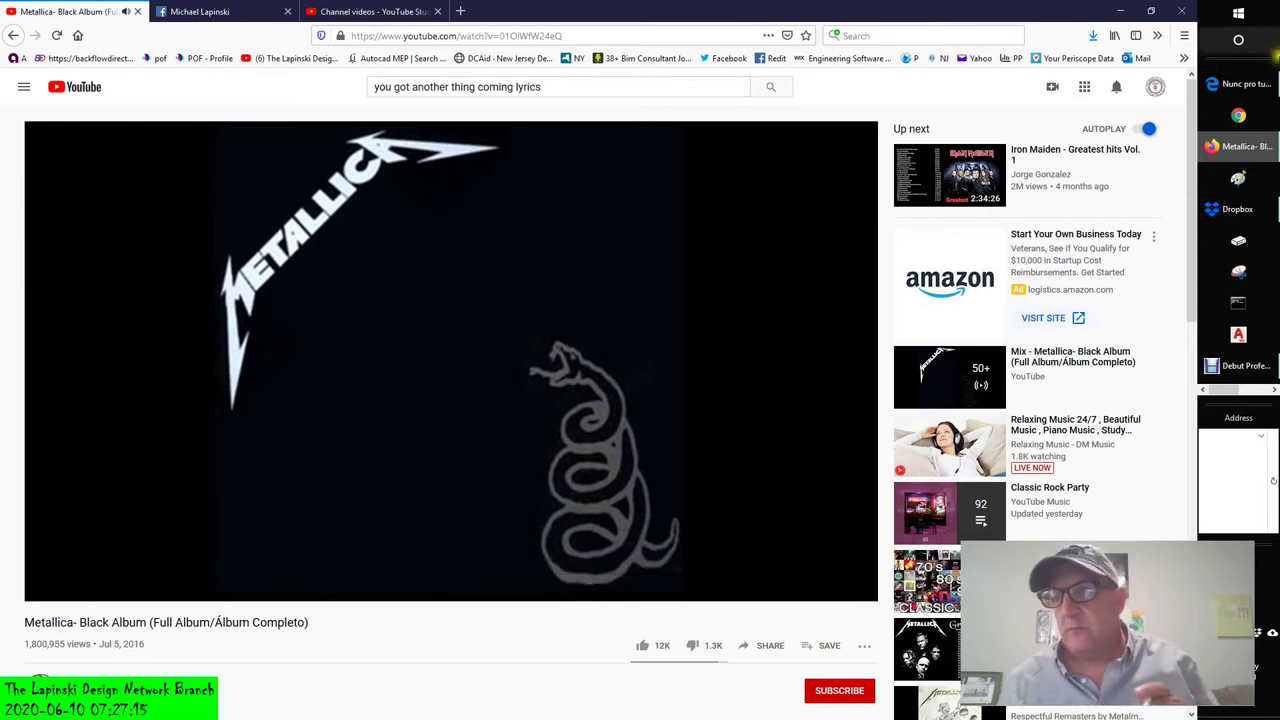
pyautogui.click(1262, 392)
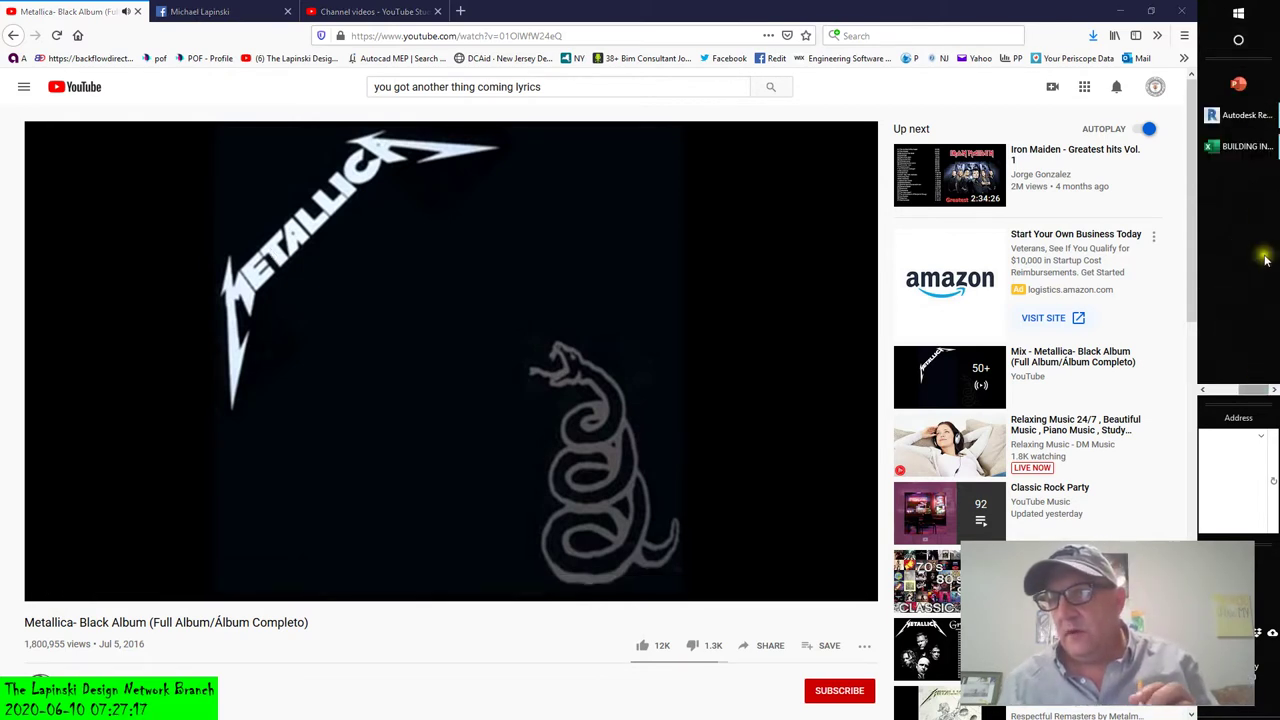
# Step: Return to Revit's Level 1 plan and open the view's Discipline dropdown in Properties
pyautogui.click(1245, 116)
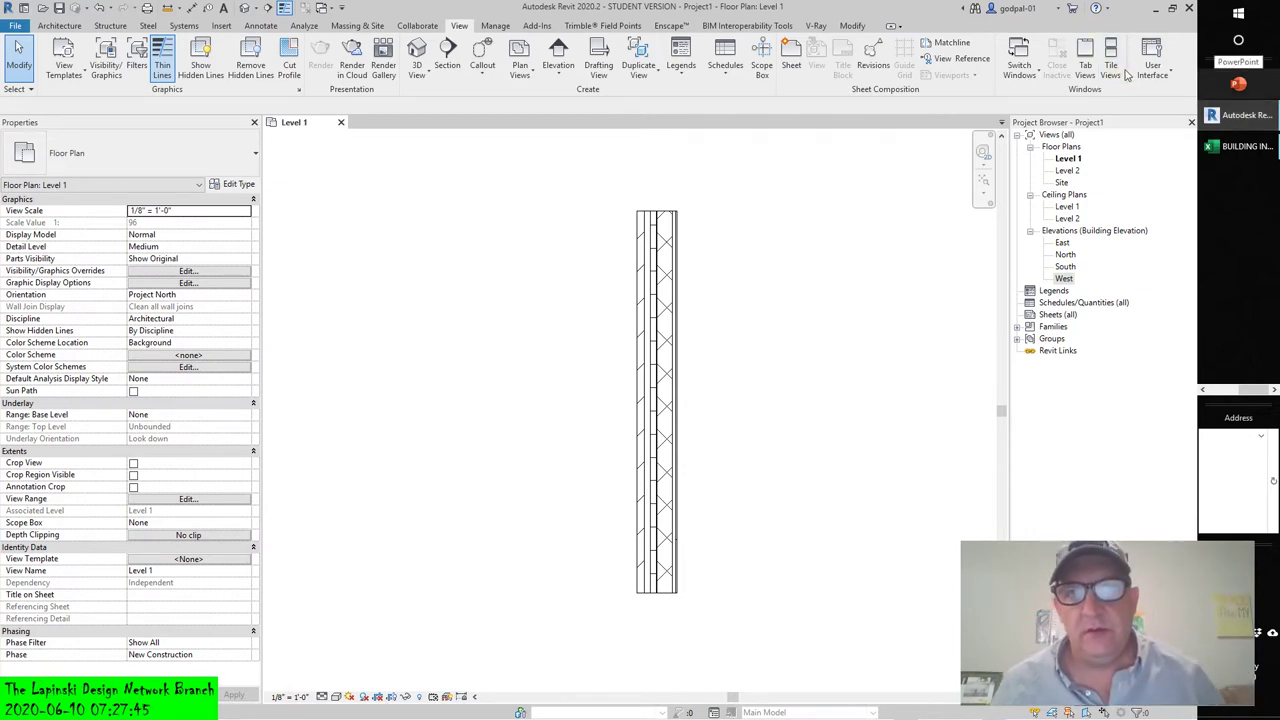
pyautogui.click(240, 319)
pyautogui.click(245, 318)
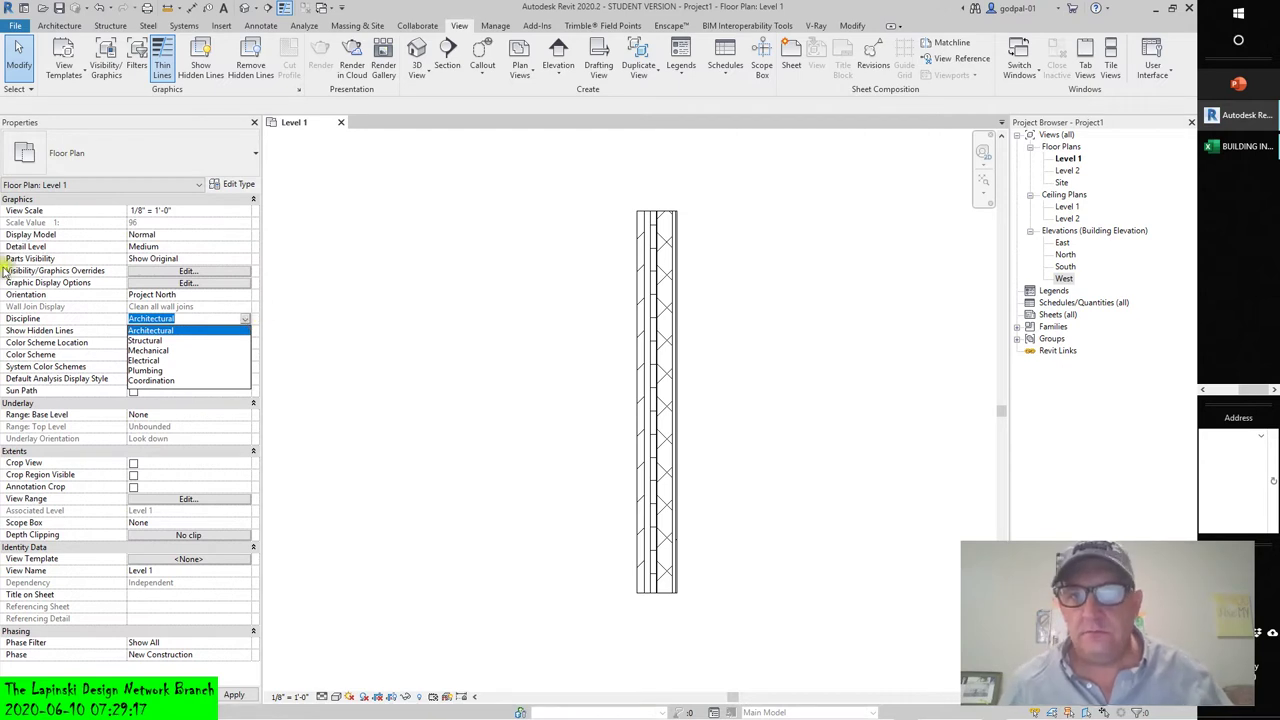
# Step: Leave the Level 1 discipline as Architectural and pan the plan slightly left
pyautogui.click(712, 378)
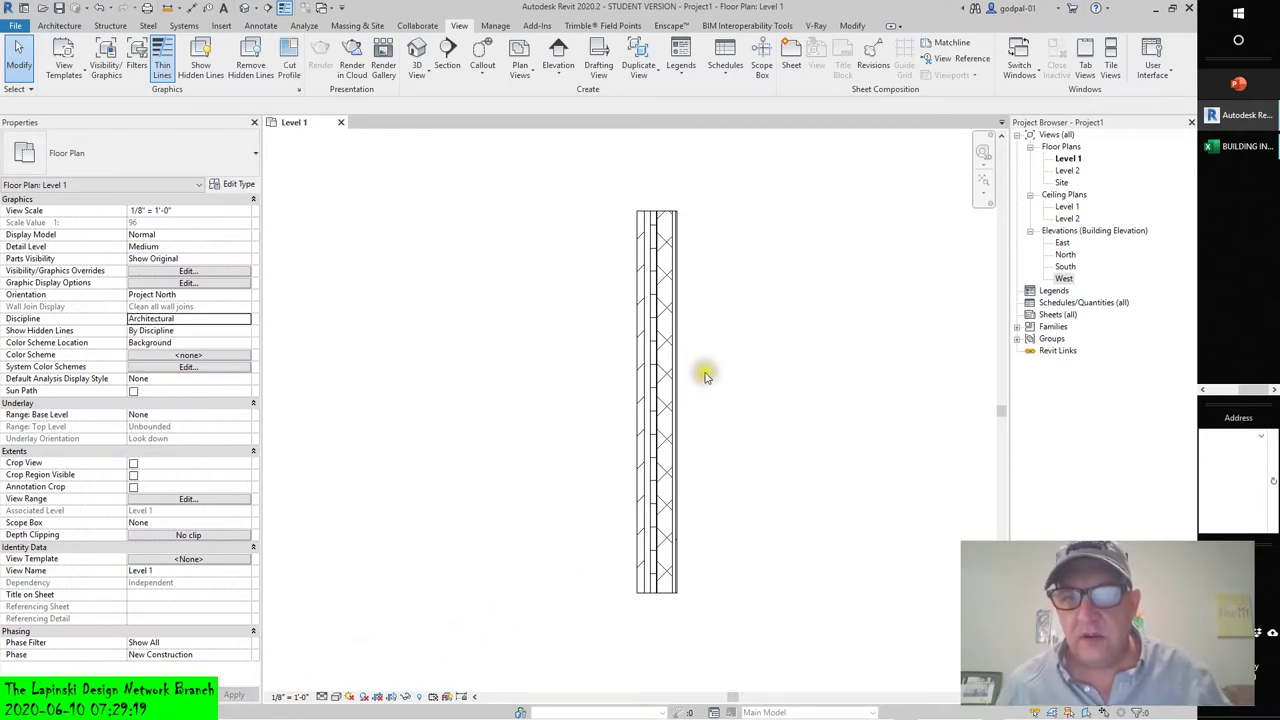
pyautogui.moveTo(712, 378); pyautogui.dragTo(712, 381, button='middle')
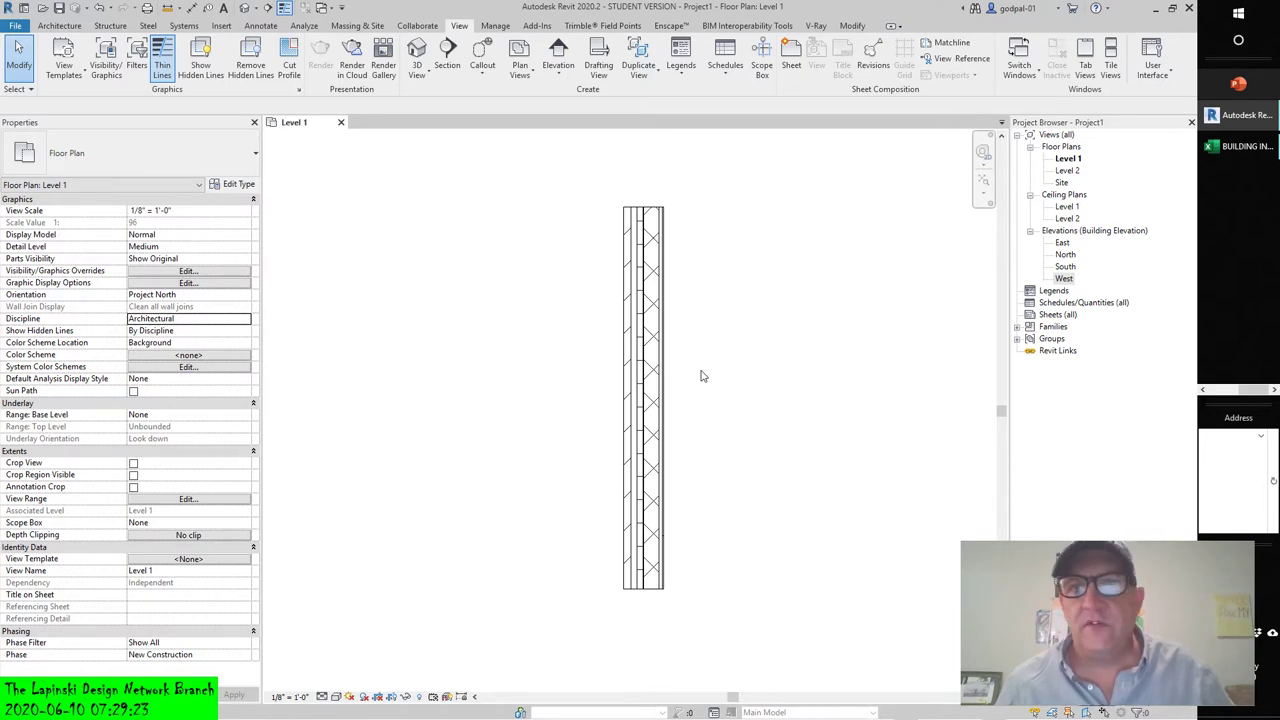
pyautogui.moveTo(711, 374); pyautogui.dragTo(692, 375, button='middle')
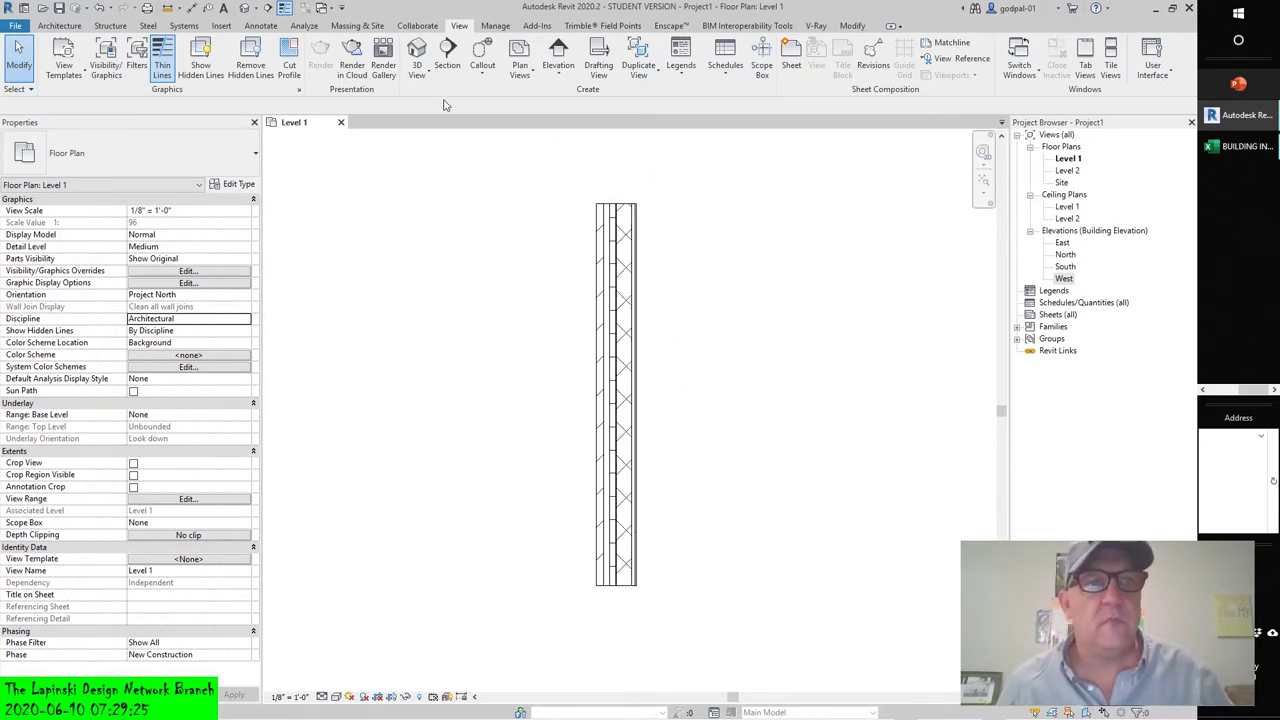
pyautogui.click(58, 26)
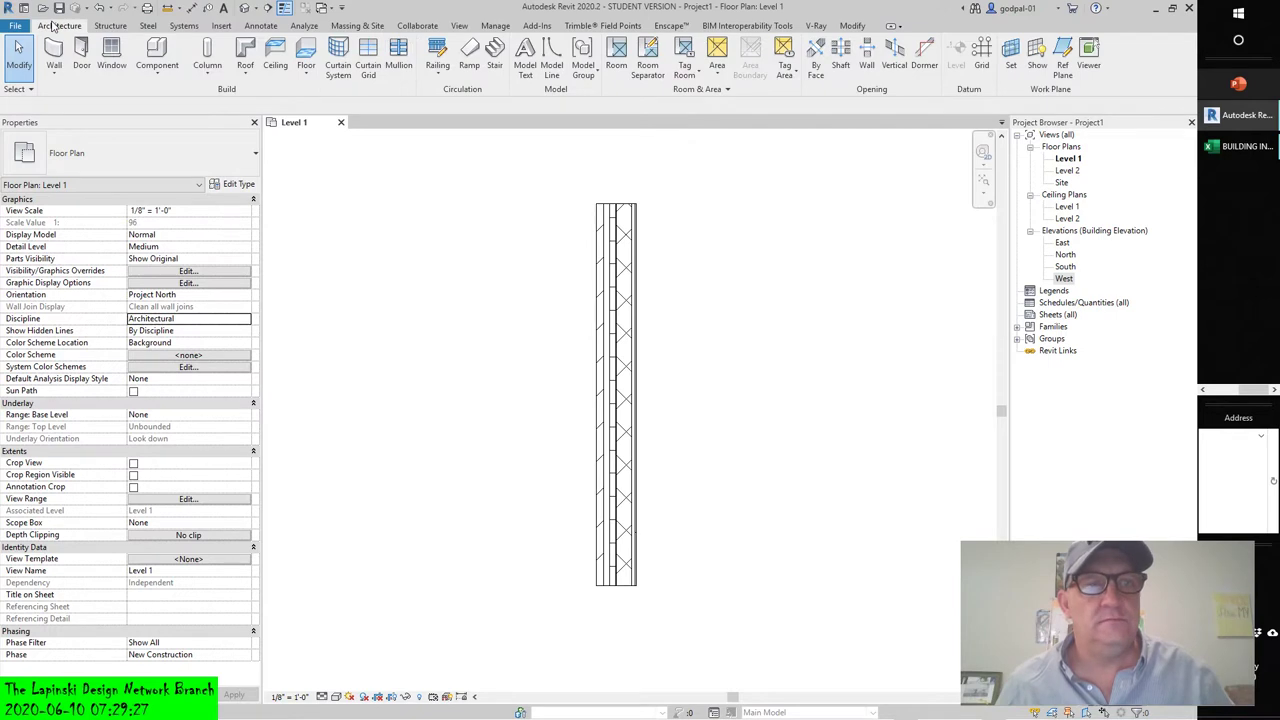
# Step: Start an architectural floor sketch and pick the wall face as the first boundary edge
pyautogui.click(307, 72)
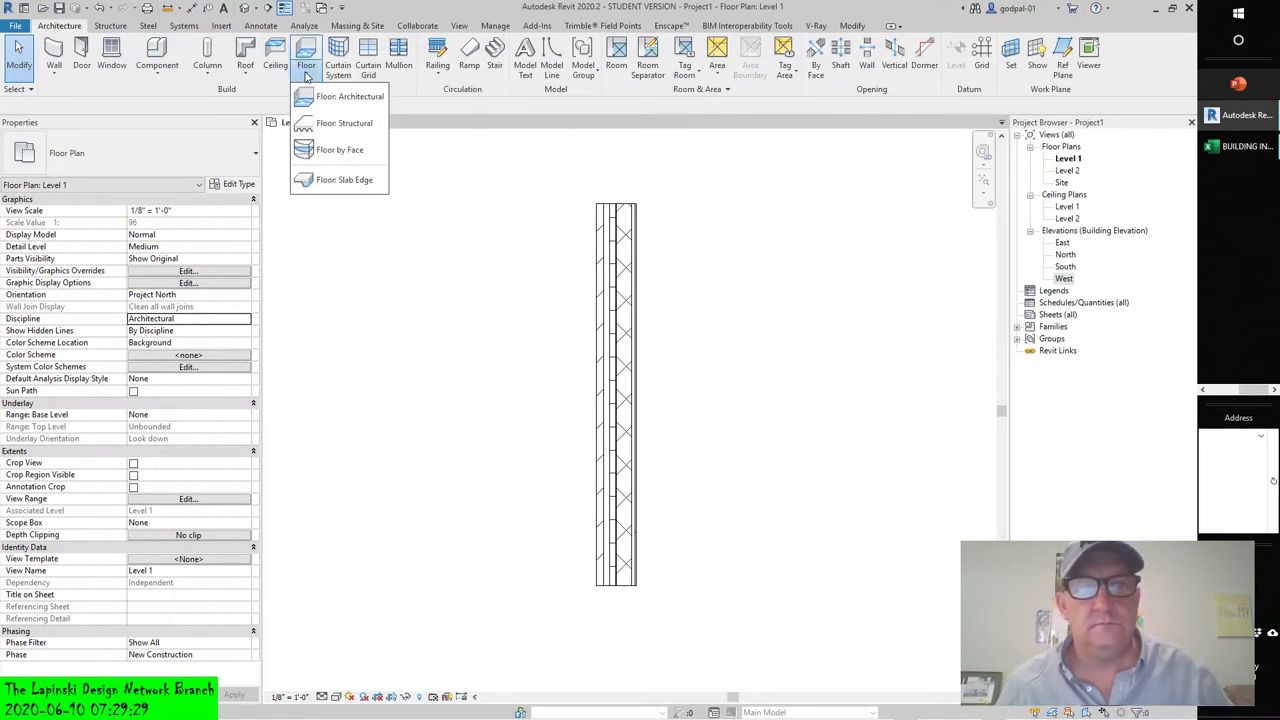
pyautogui.click(343, 96)
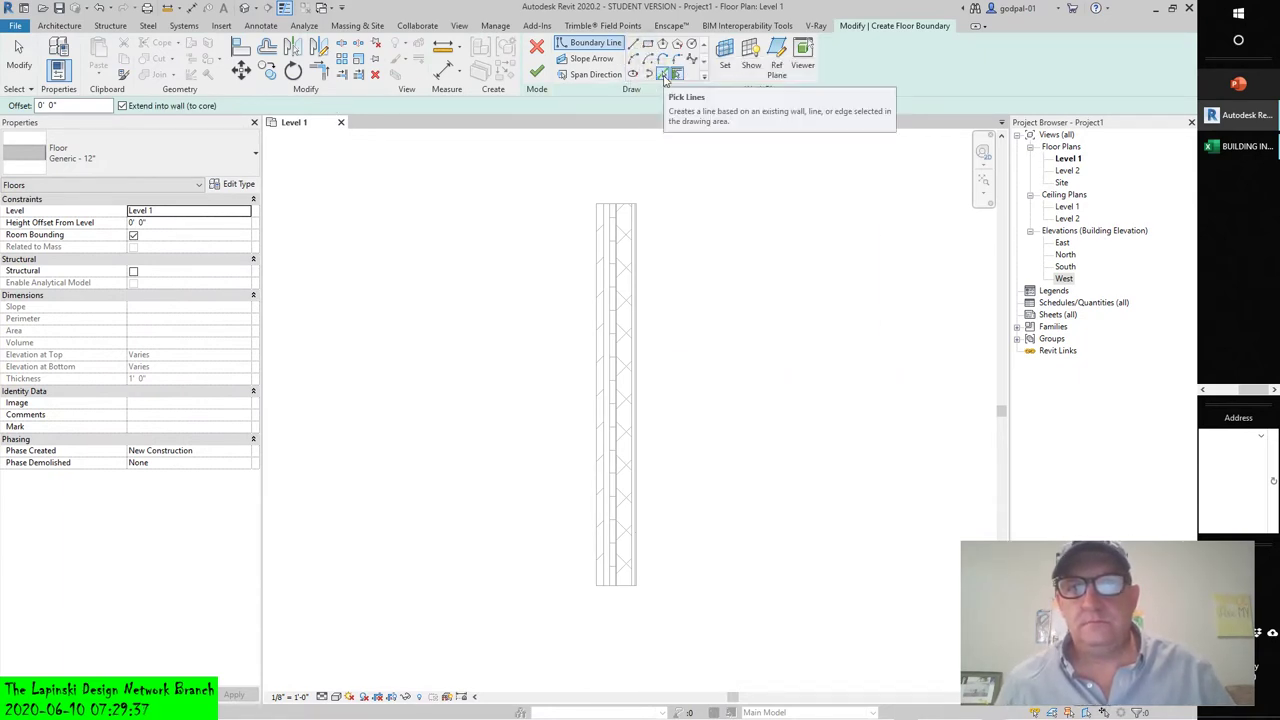
pyautogui.click(663, 75)
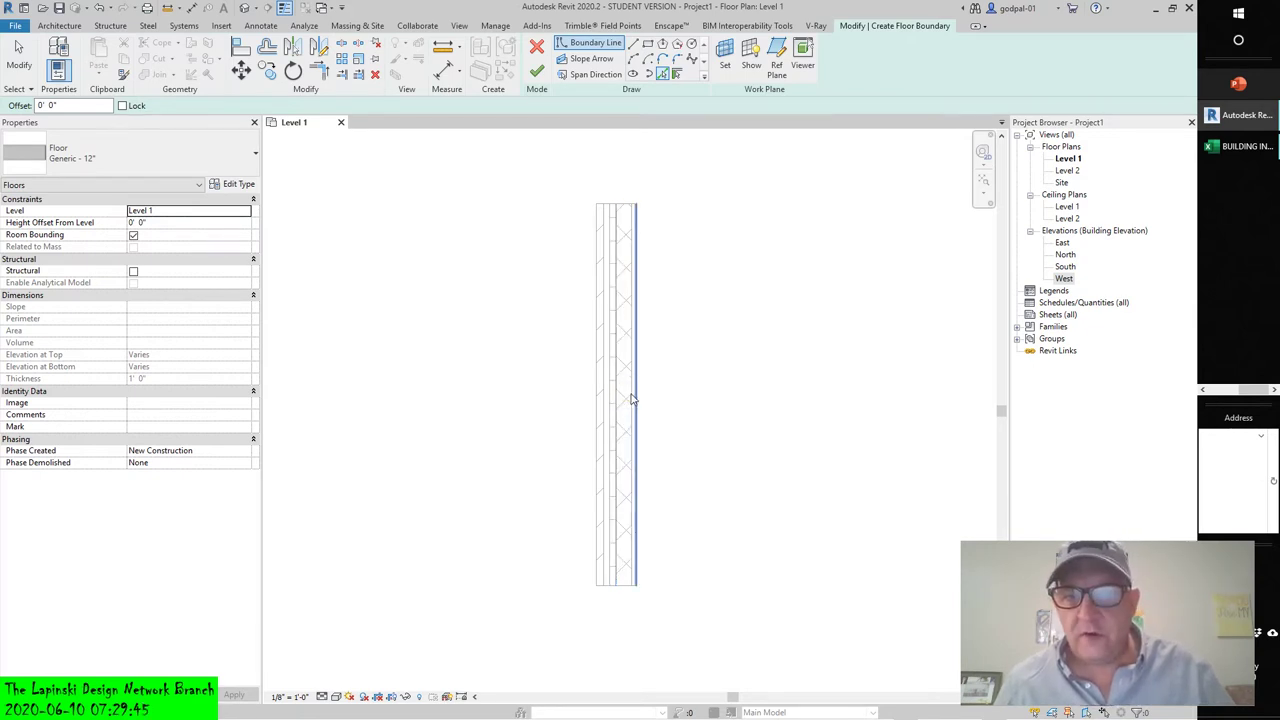
pyautogui.scroll(4, 628, 390)
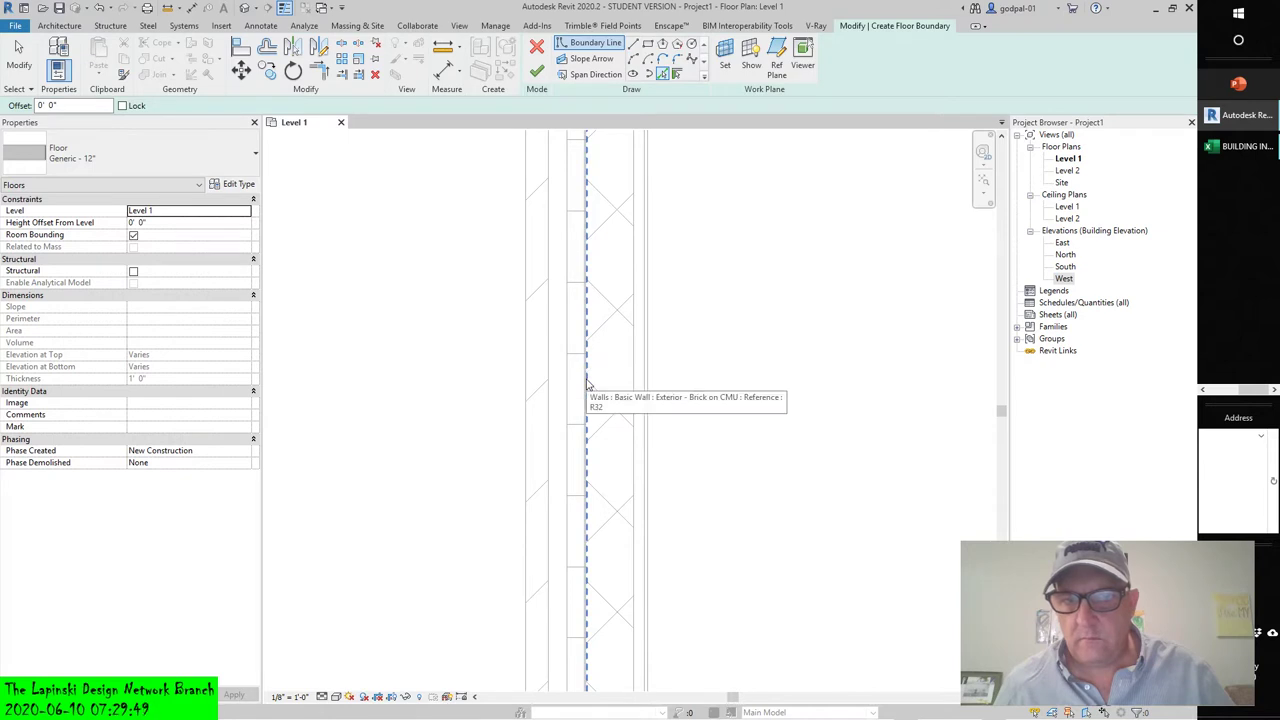
pyautogui.click(588, 384)
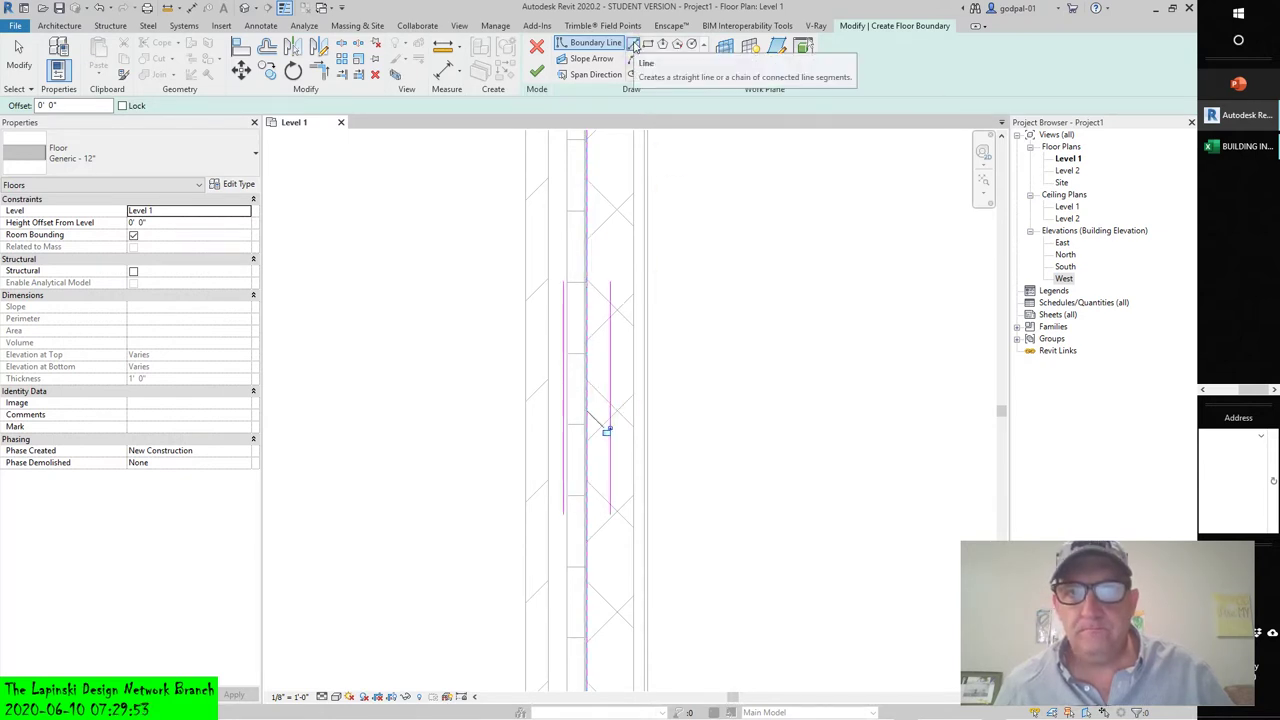
# Step: Draw the 13'-0" by 15'-6" boundary lines and finish the Generic 12" floor
pyautogui.scroll(-5, 686, 331)
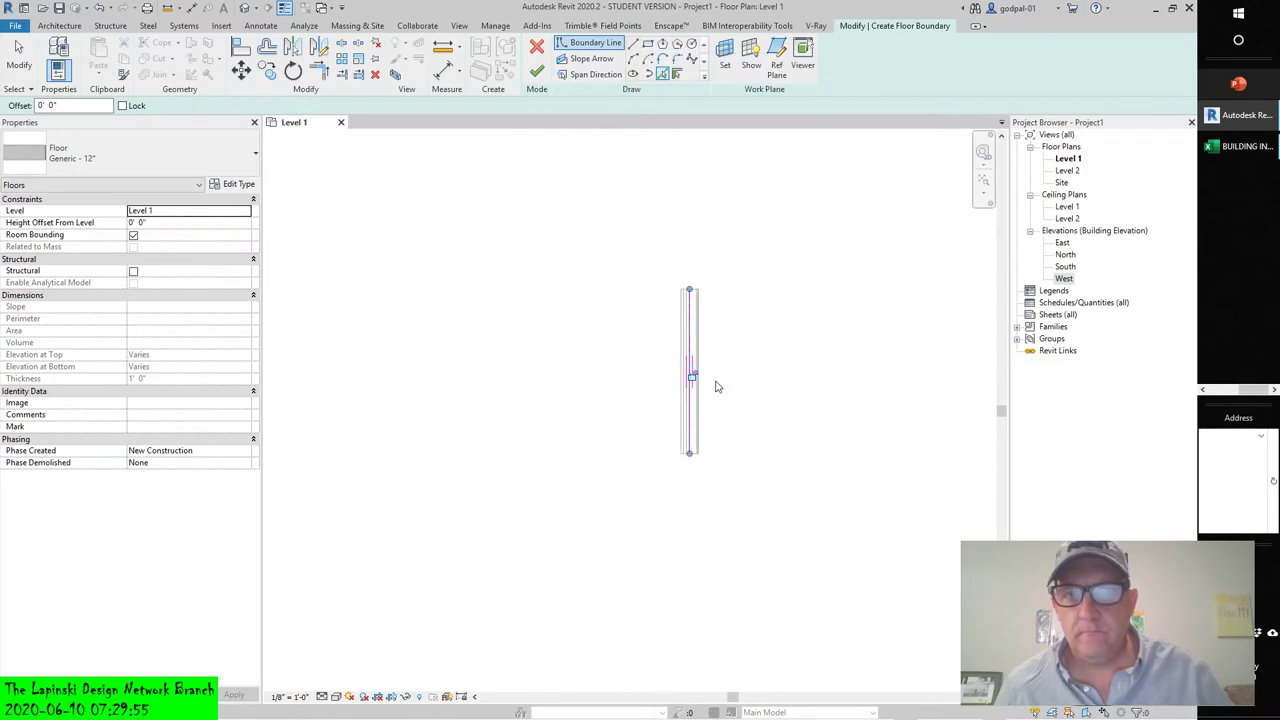
pyautogui.moveTo(720, 344); pyautogui.dragTo(654, 337, button='middle')
pyautogui.click(632, 43)
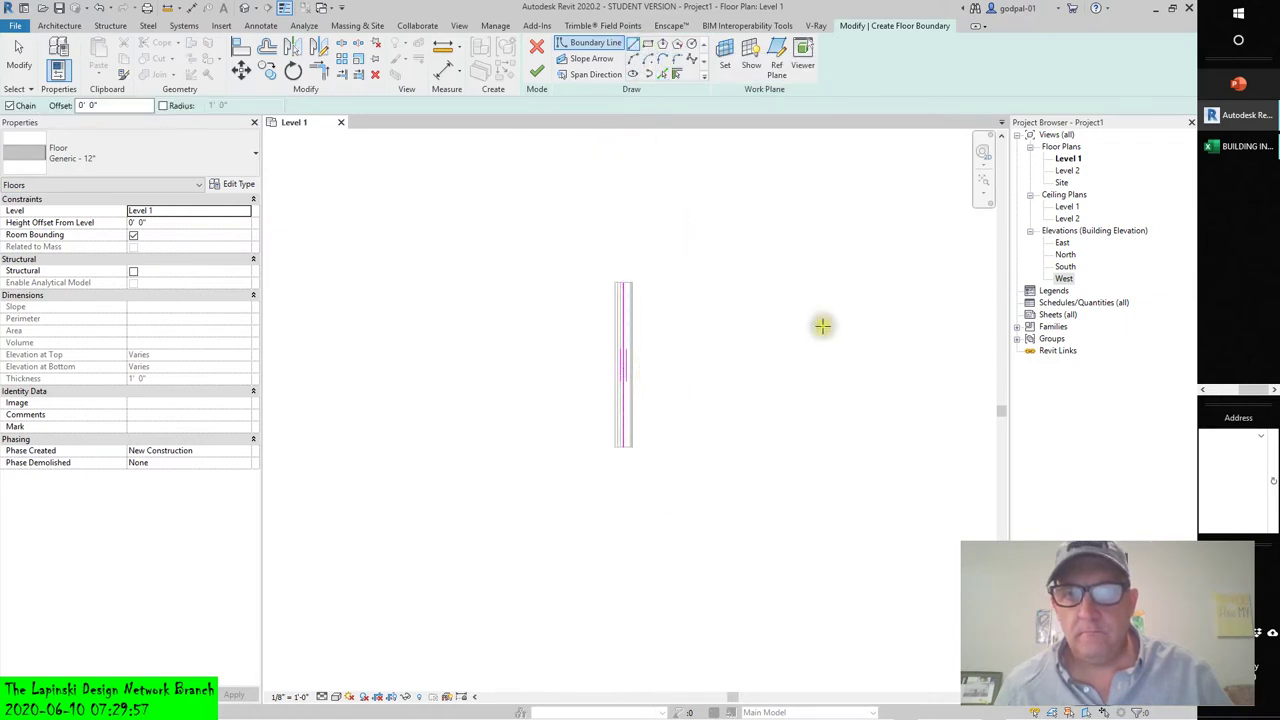
pyautogui.click(623, 283)
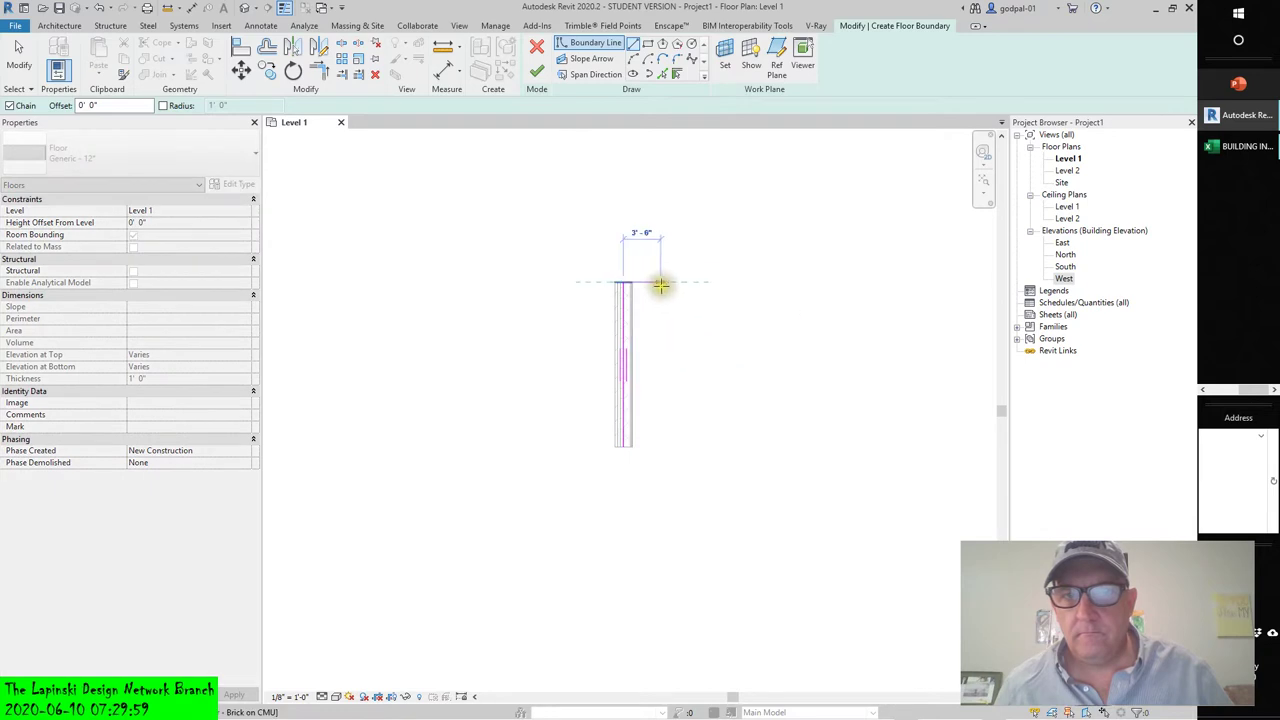
pyautogui.click(760, 283)
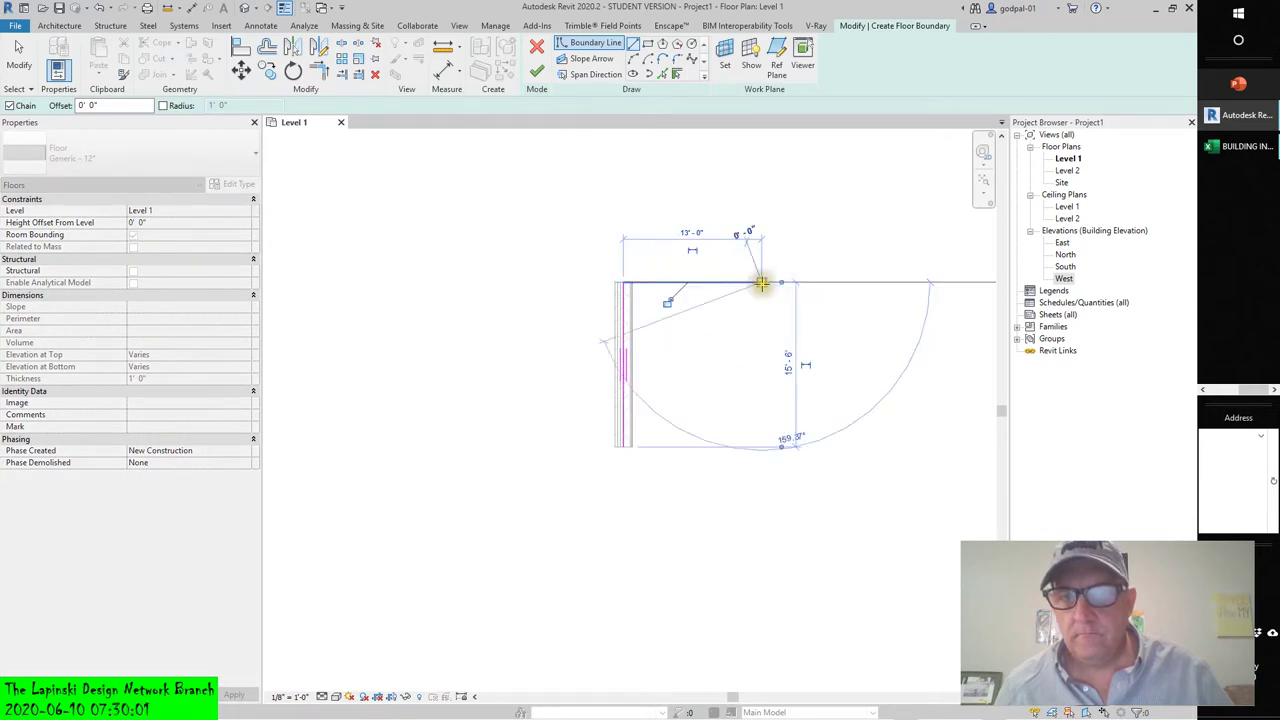
pyautogui.click(760, 447)
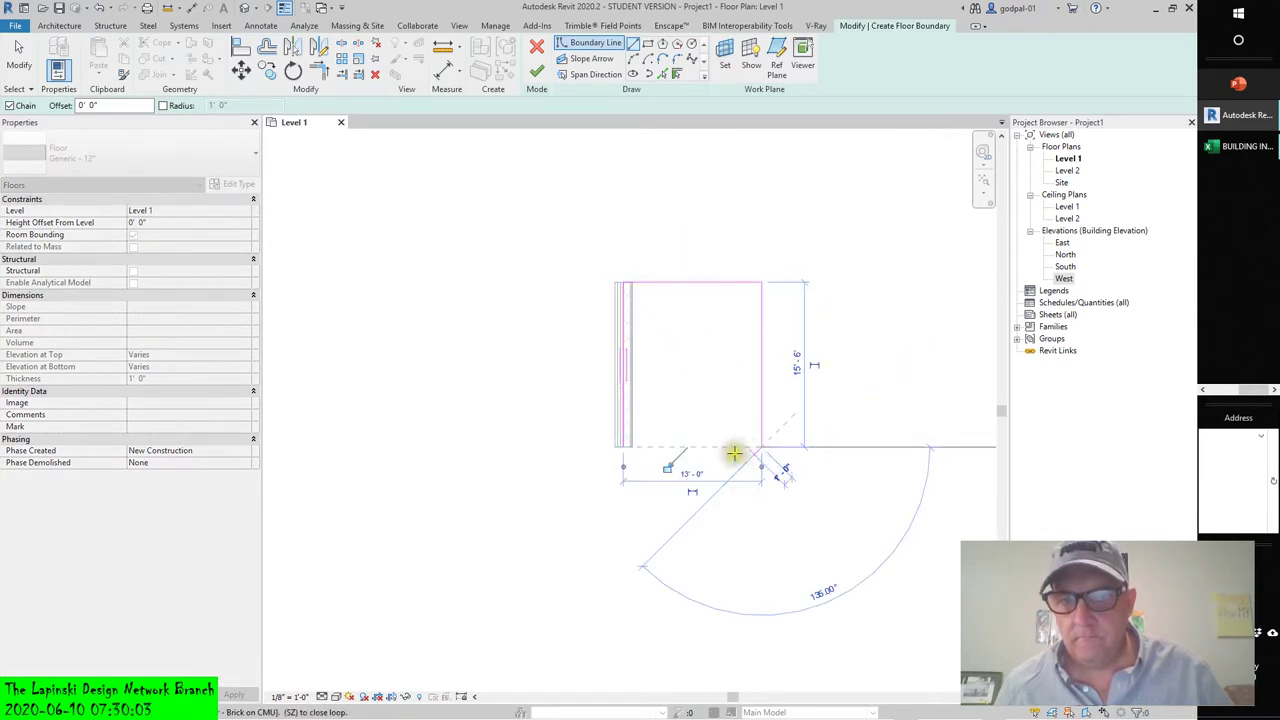
pyautogui.click(622, 447)
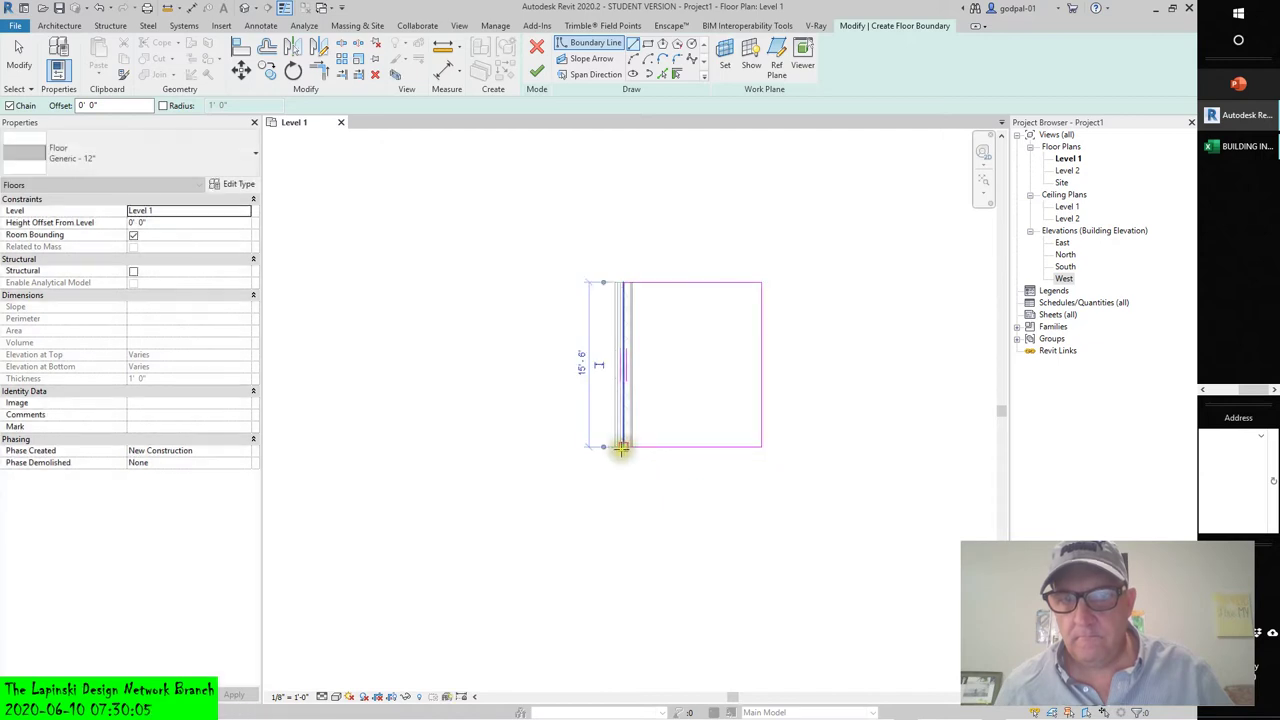
pyautogui.click(537, 72)
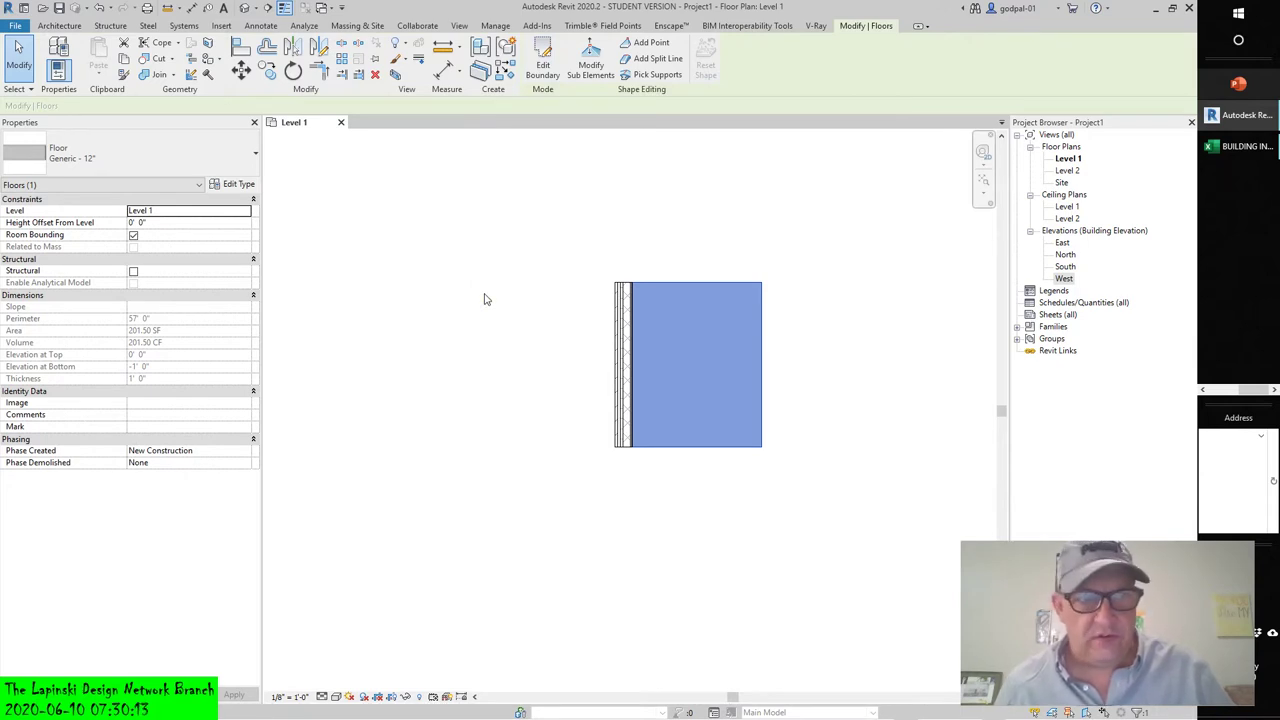
# Step: Change the floor to the 3" LW Concrete on 2" Metal Deck type
pyautogui.click(253, 152)
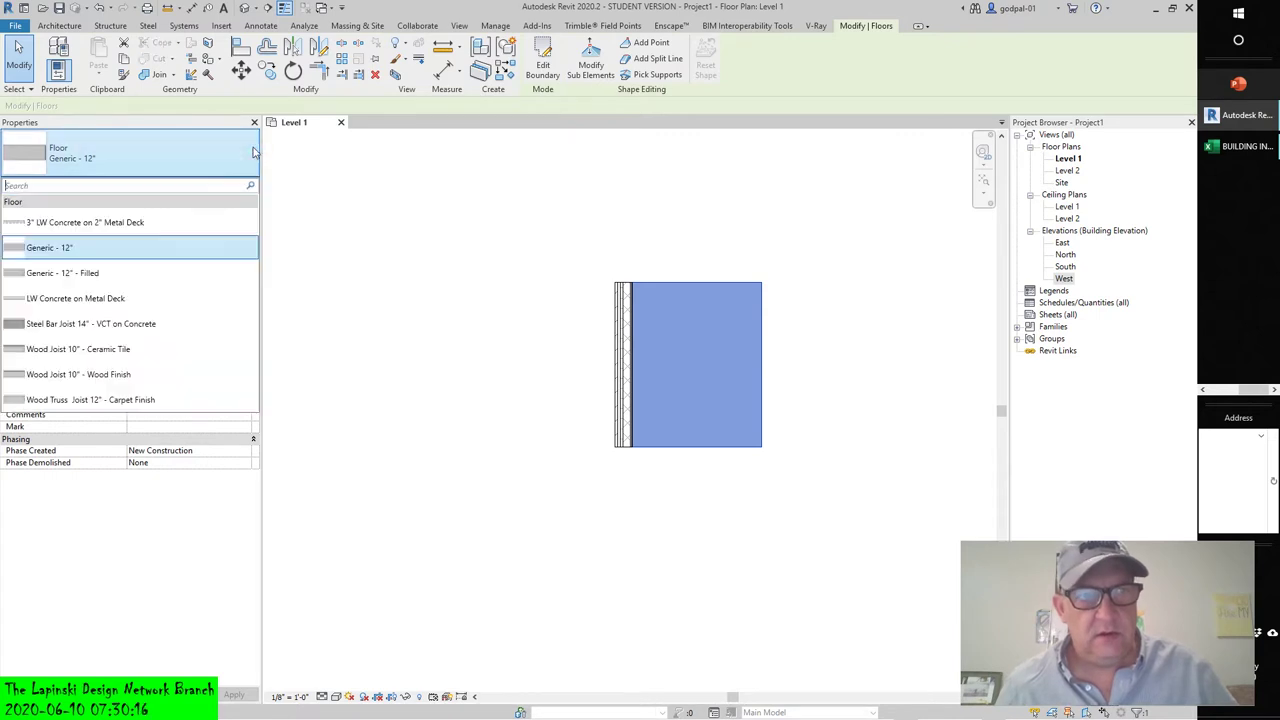
pyautogui.click(80, 222)
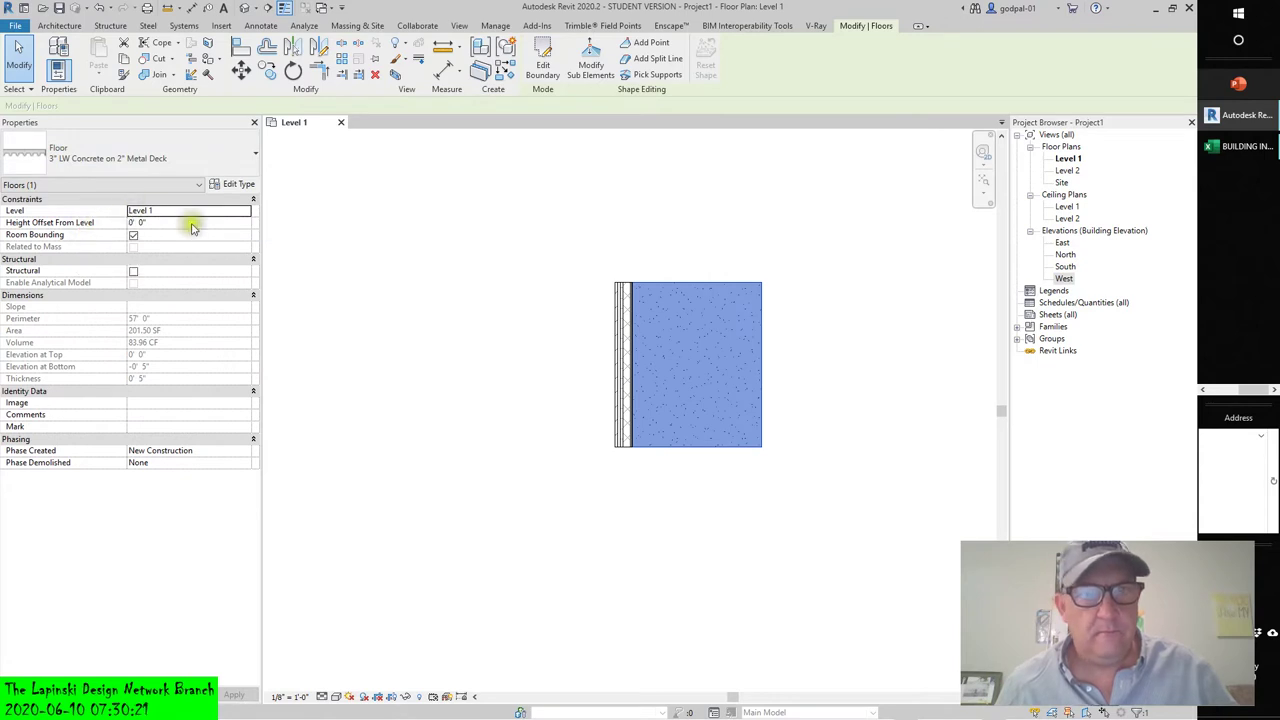
pyautogui.click(378, 357)
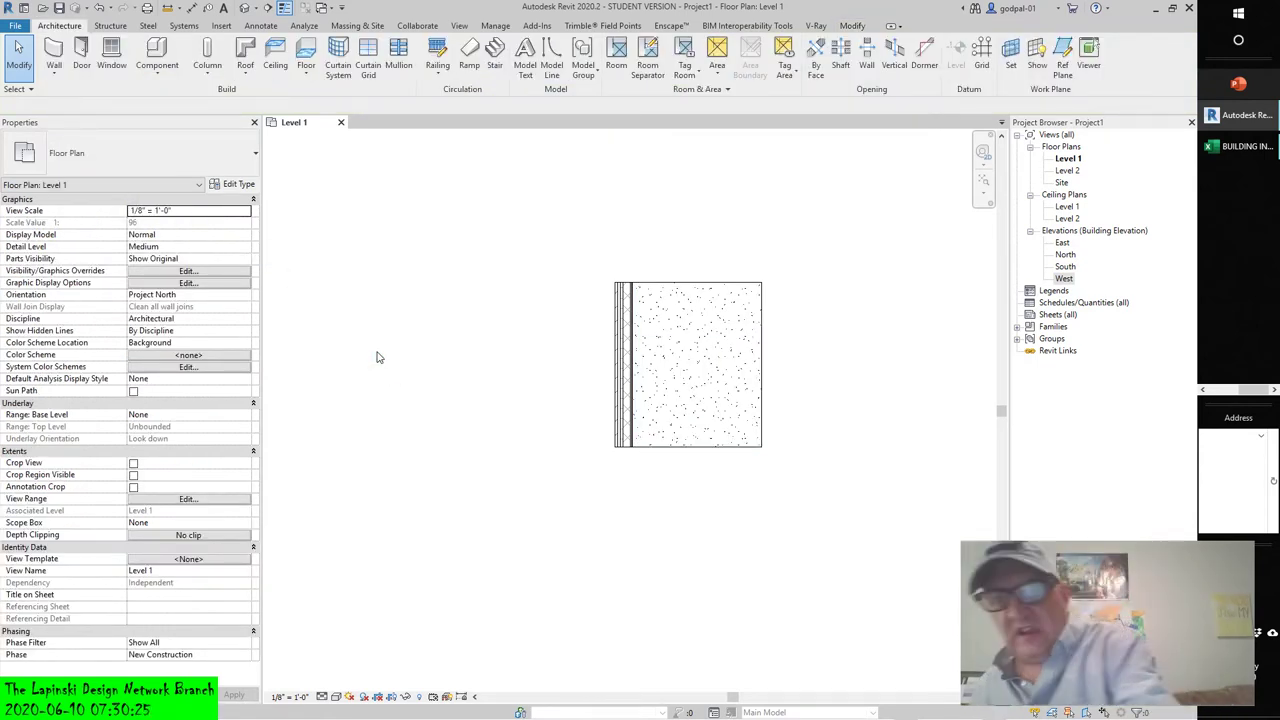
# Step: Select the Exterior - Brick on CMU wall and open its Type Properties
pyautogui.click(716, 295)
pyautogui.scroll(5, 623, 306)
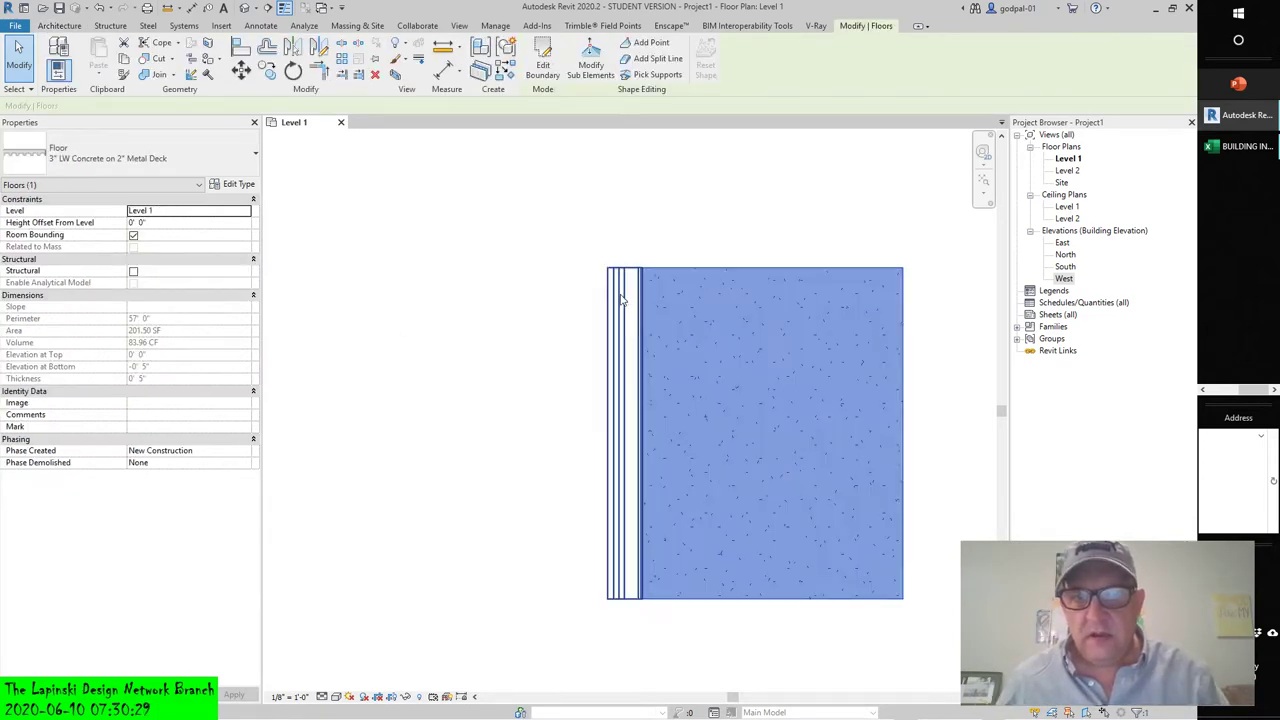
pyautogui.click(508, 314)
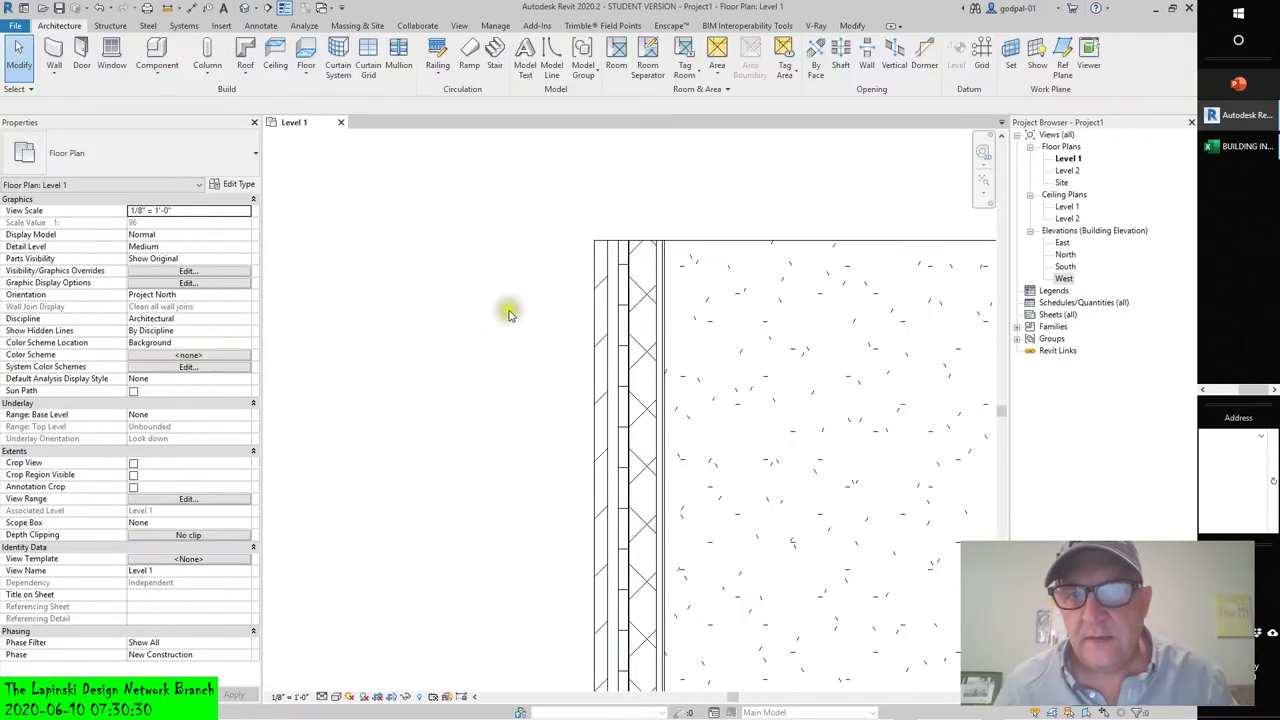
pyautogui.click(632, 264)
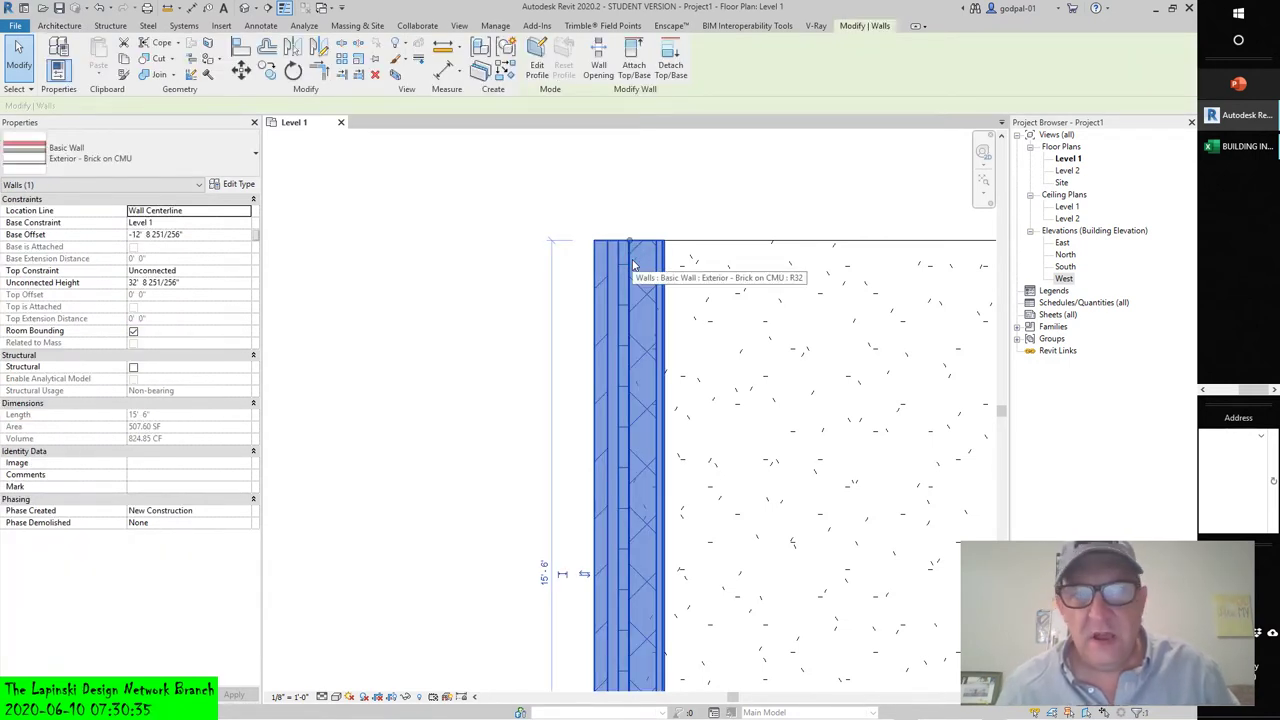
pyautogui.click(233, 185)
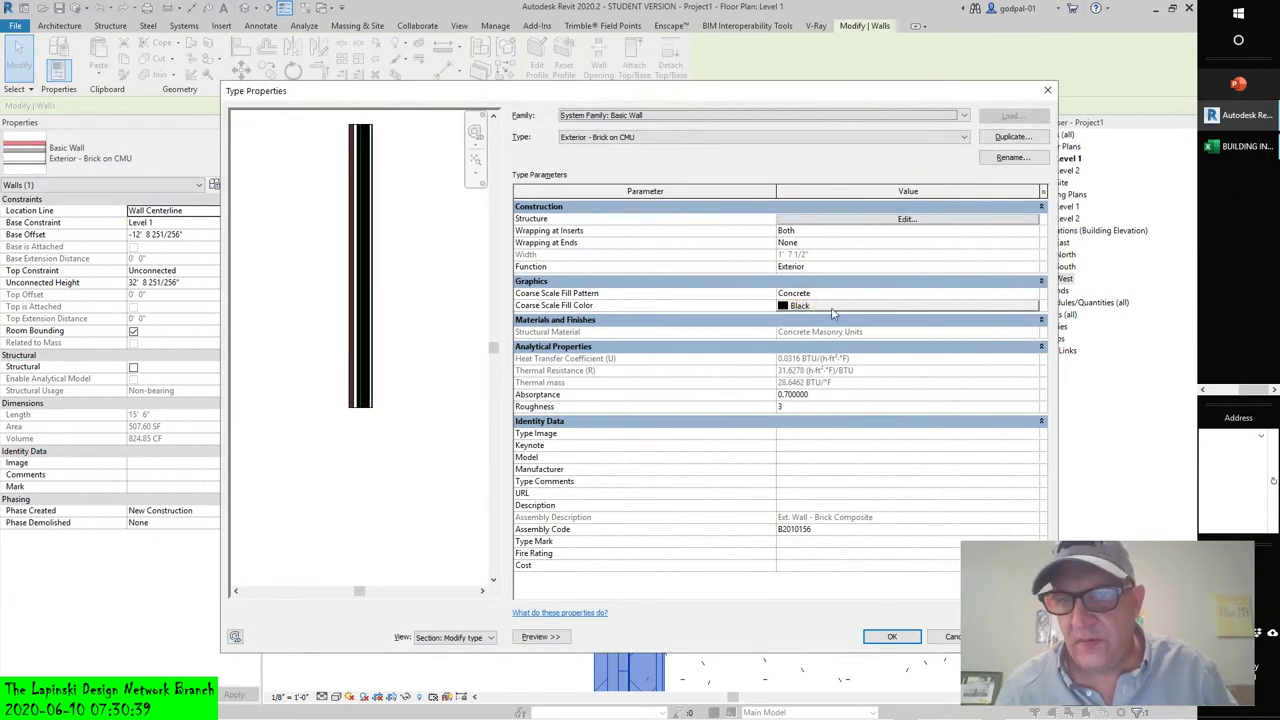
# Step: Review the wall's layers from common brick through CMU to gypsum board, then accept them unchanged
pyautogui.click(866, 220)
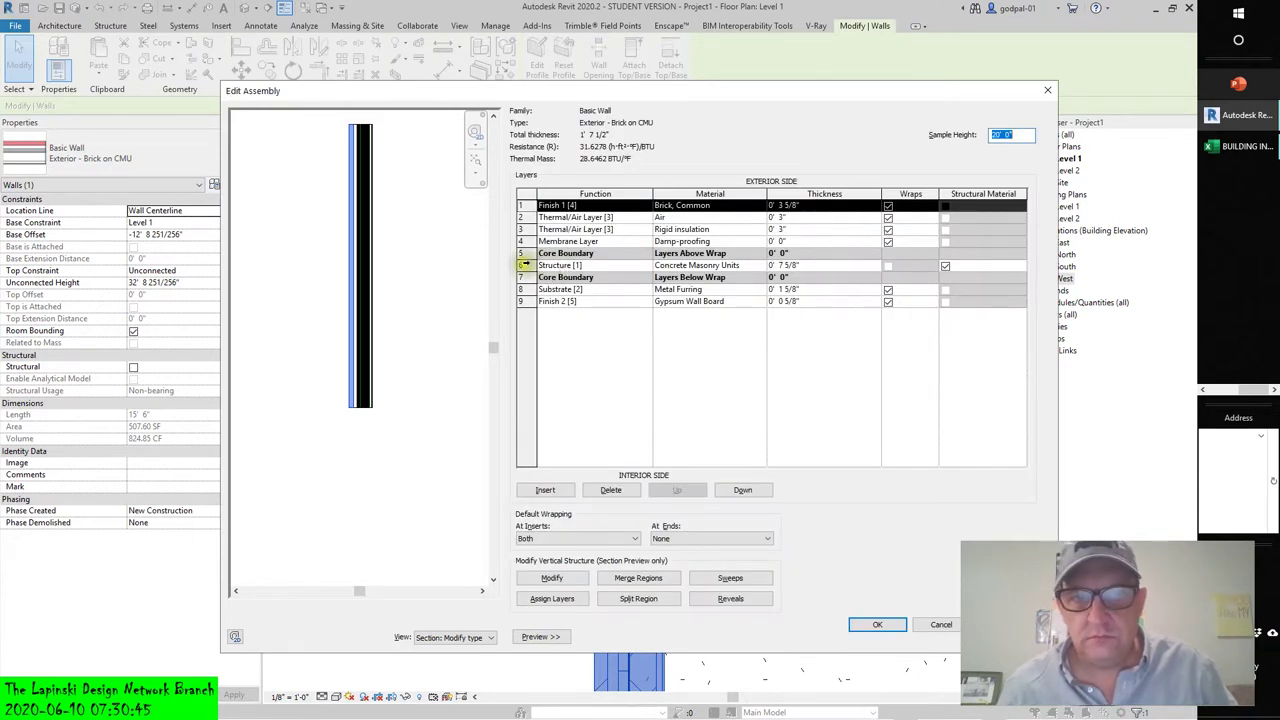
pyautogui.click(524, 264)
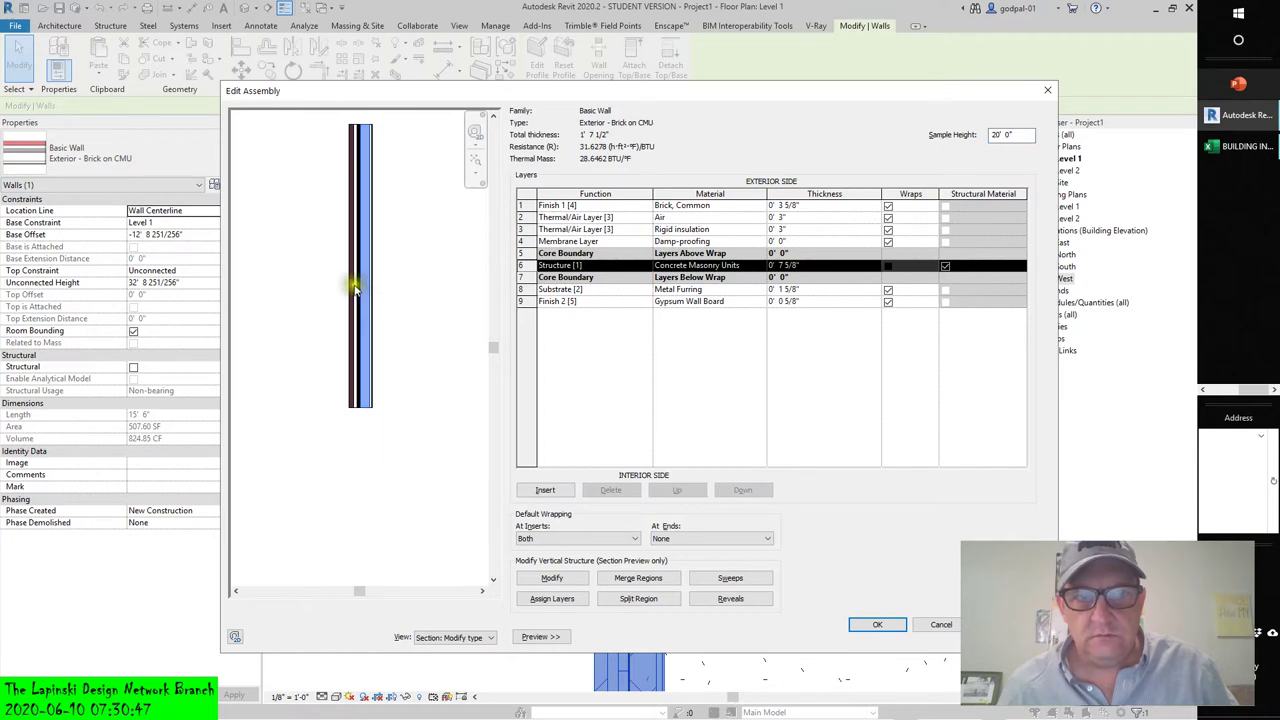
pyautogui.scroll(5, 355, 287)
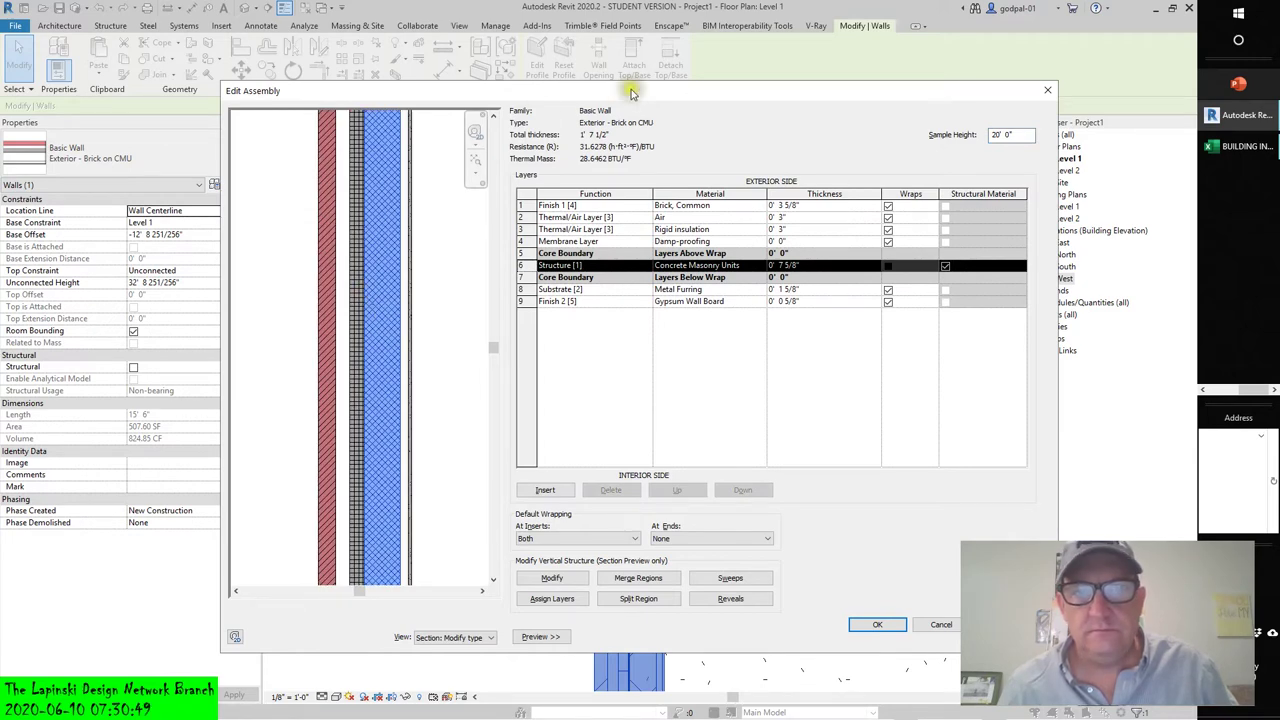
pyautogui.moveTo(634, 86); pyautogui.dragTo(714, 178)
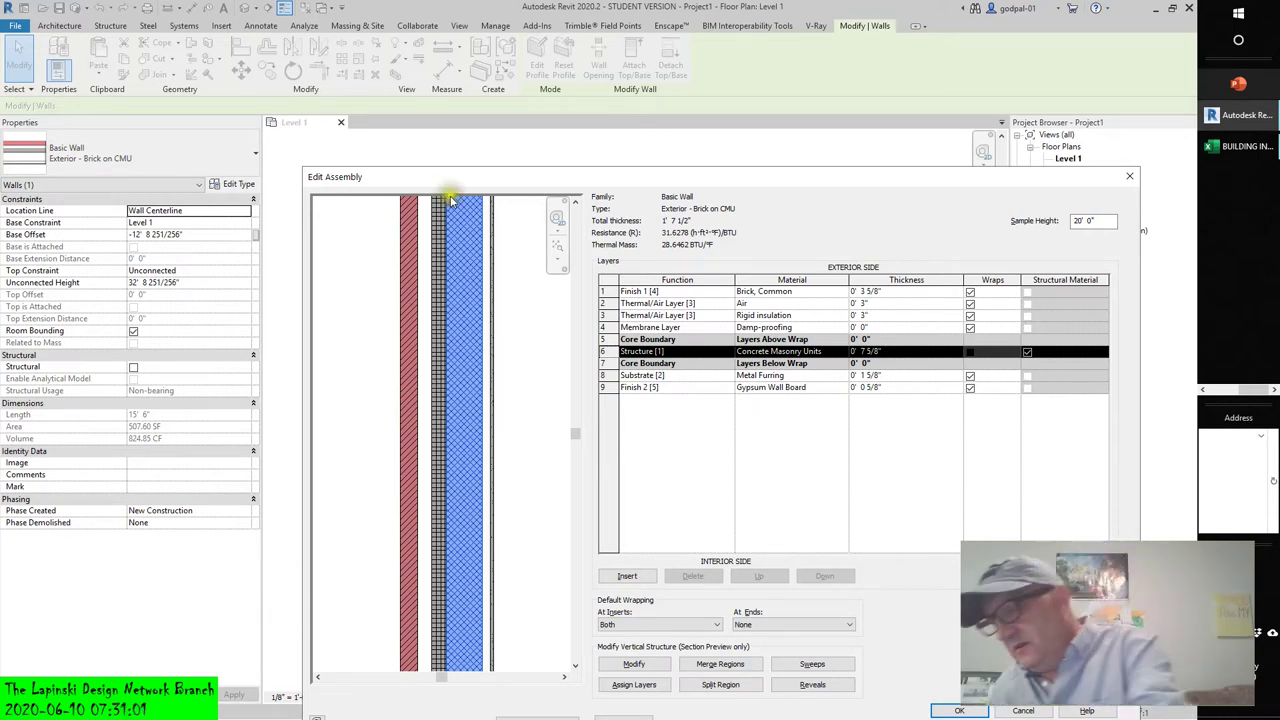
pyautogui.moveTo(592, 180); pyautogui.dragTo(559, 46)
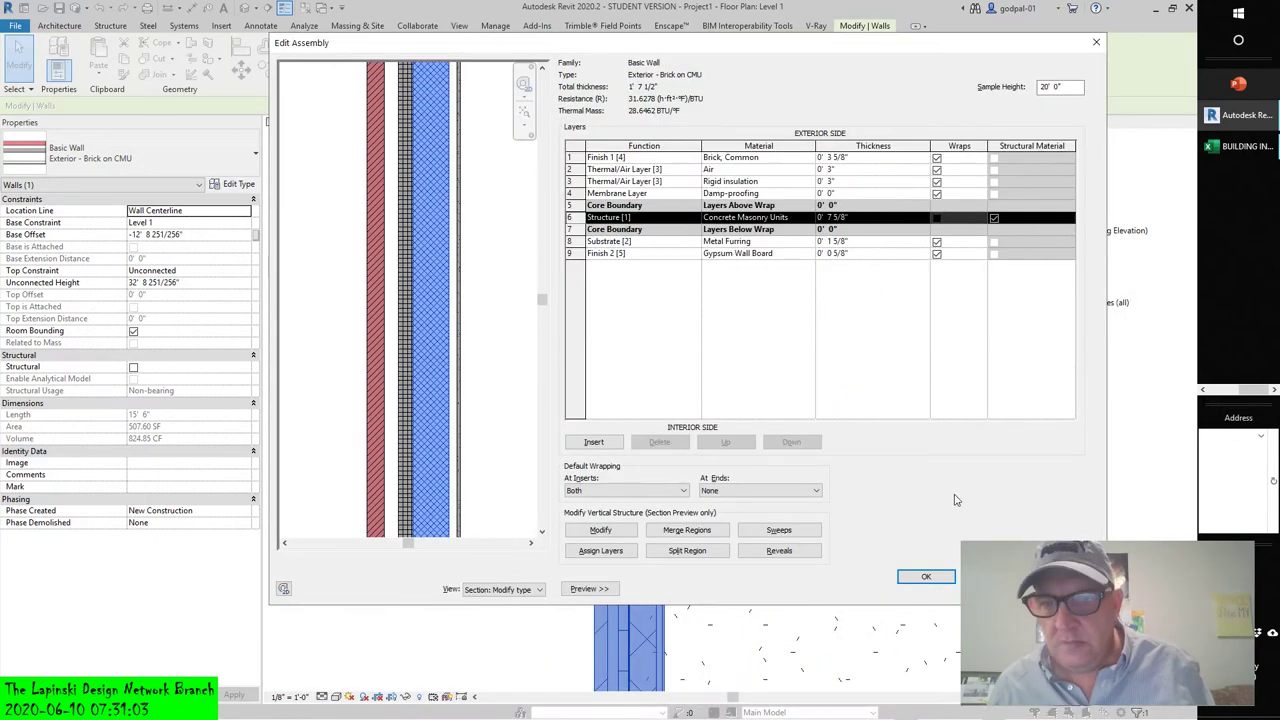
pyautogui.click(930, 577)
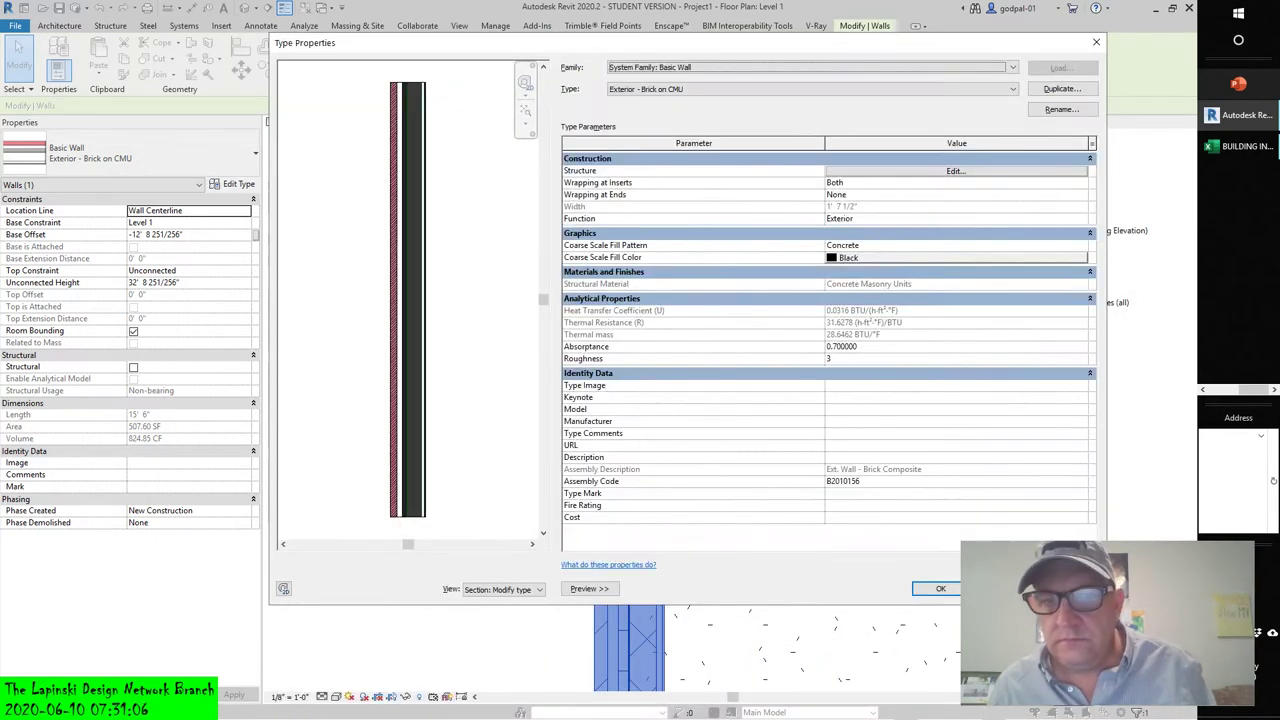
# Step: Close Type Properties and draw a section line across the wall and floor slab
pyautogui.click(938, 588)
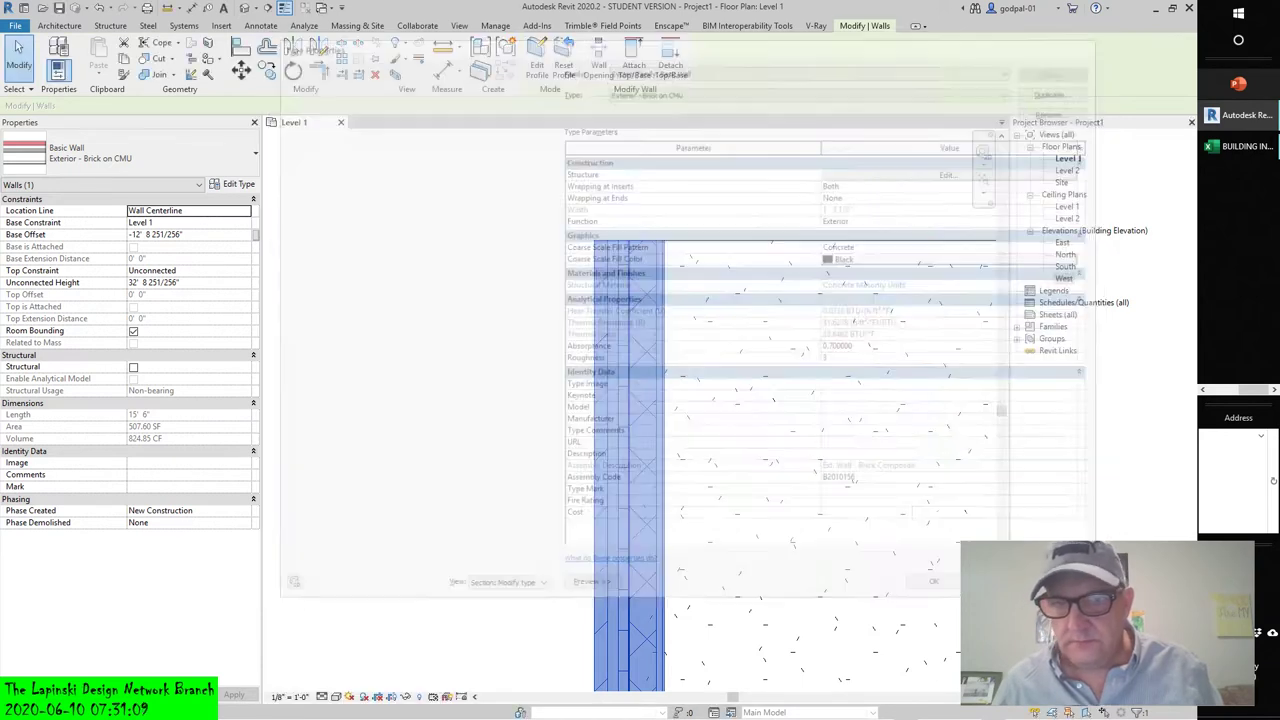
pyautogui.scroll(-4, 543, 420)
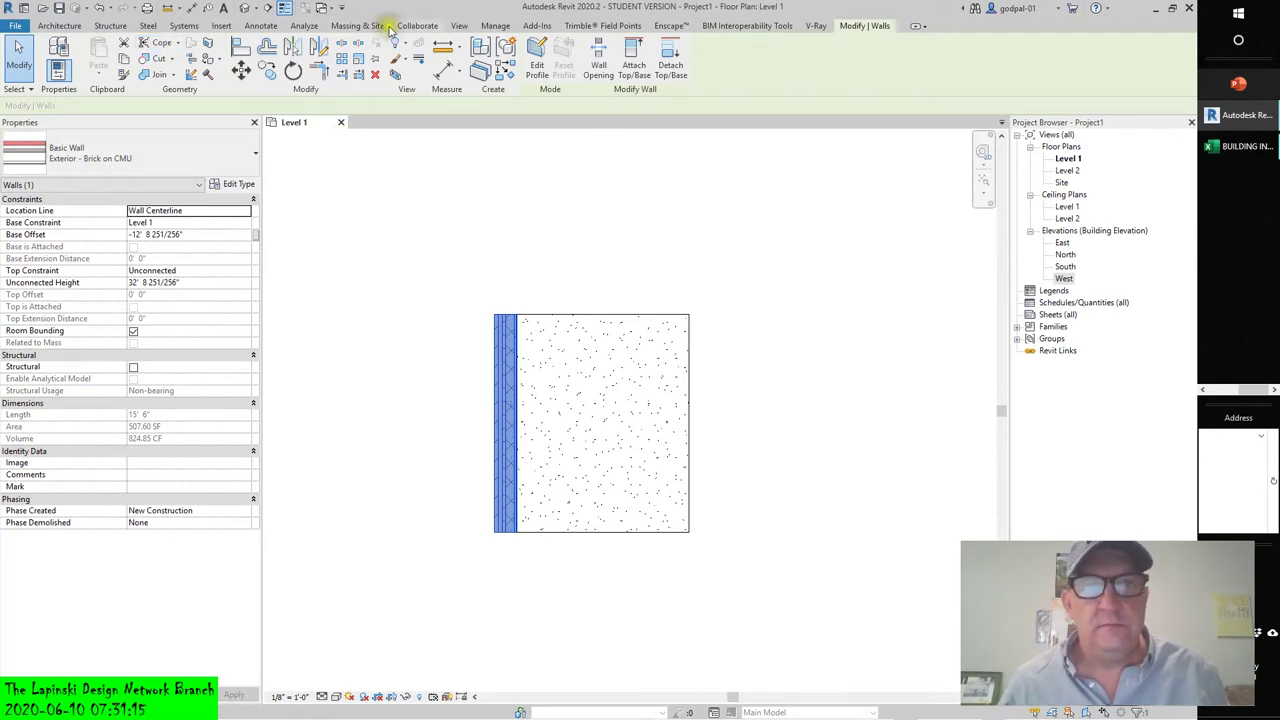
pyautogui.click(458, 26)
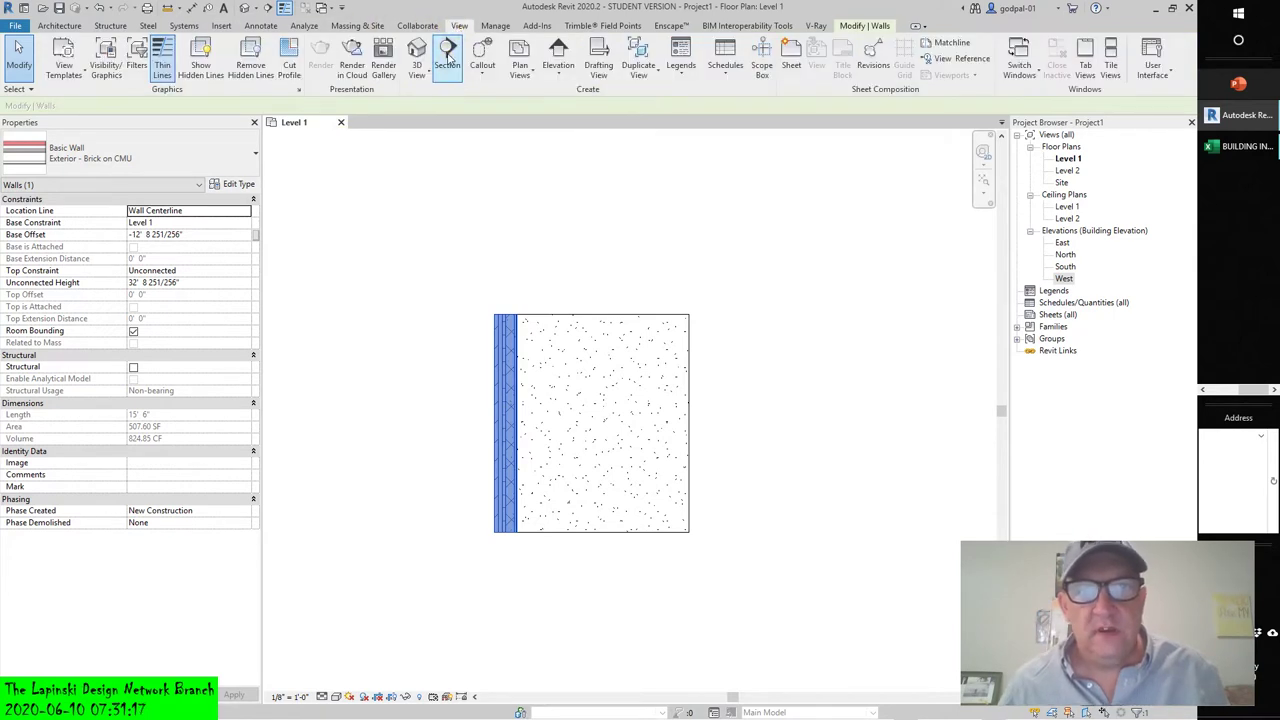
pyautogui.click(447, 55)
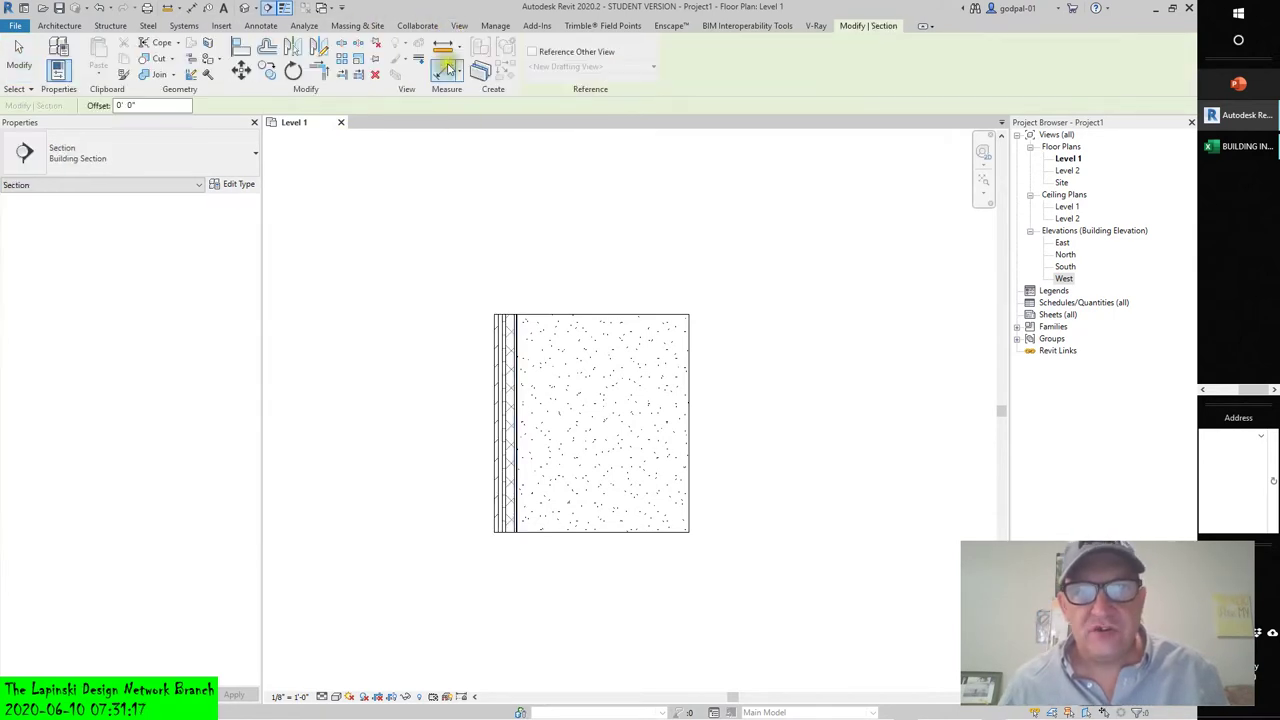
pyautogui.click(396, 422)
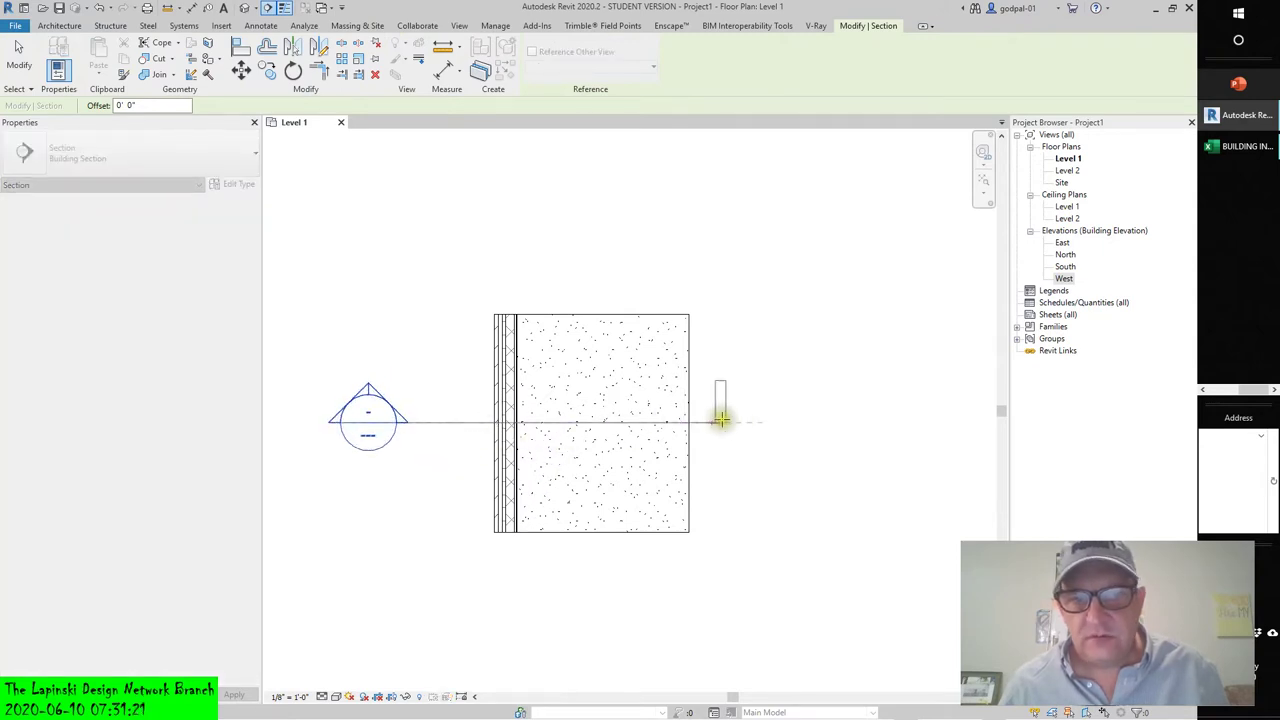
pyautogui.click(800, 422)
pyautogui.press('Escape')
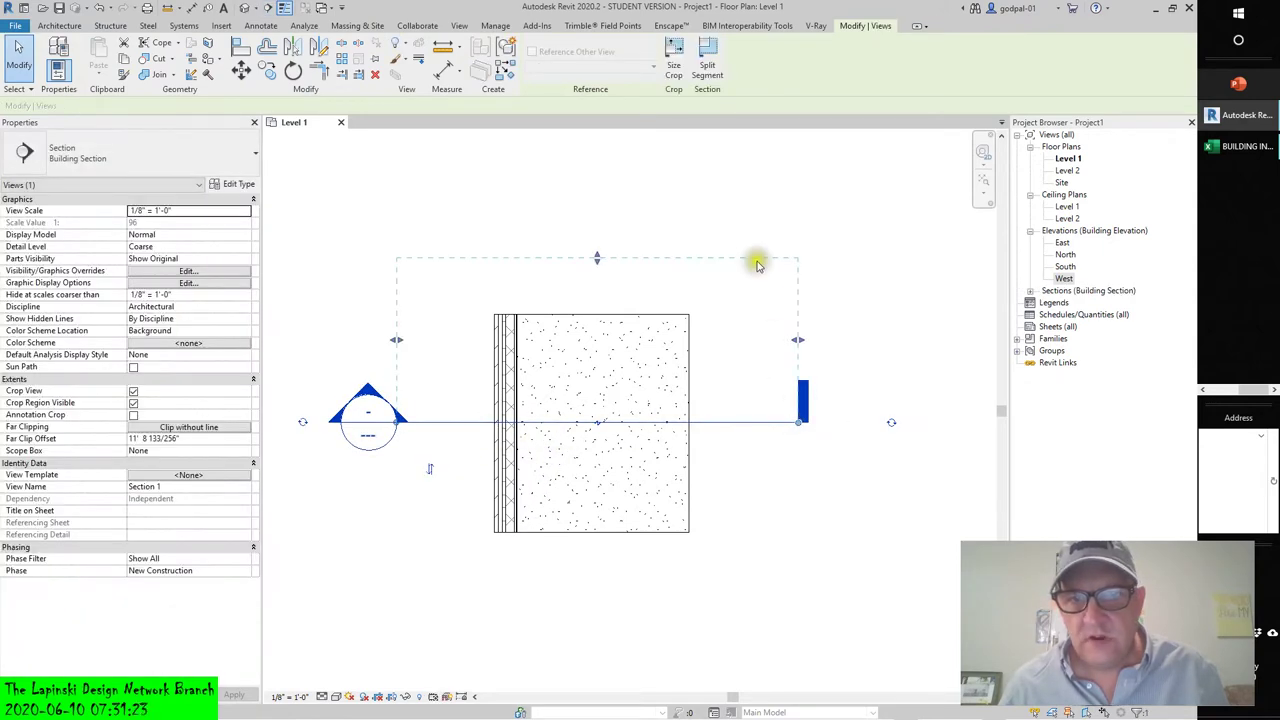
# Step: Open Section 1 and tile it beside the Level 1 plan, zoomed to fit
pyautogui.rightClick(755, 422)
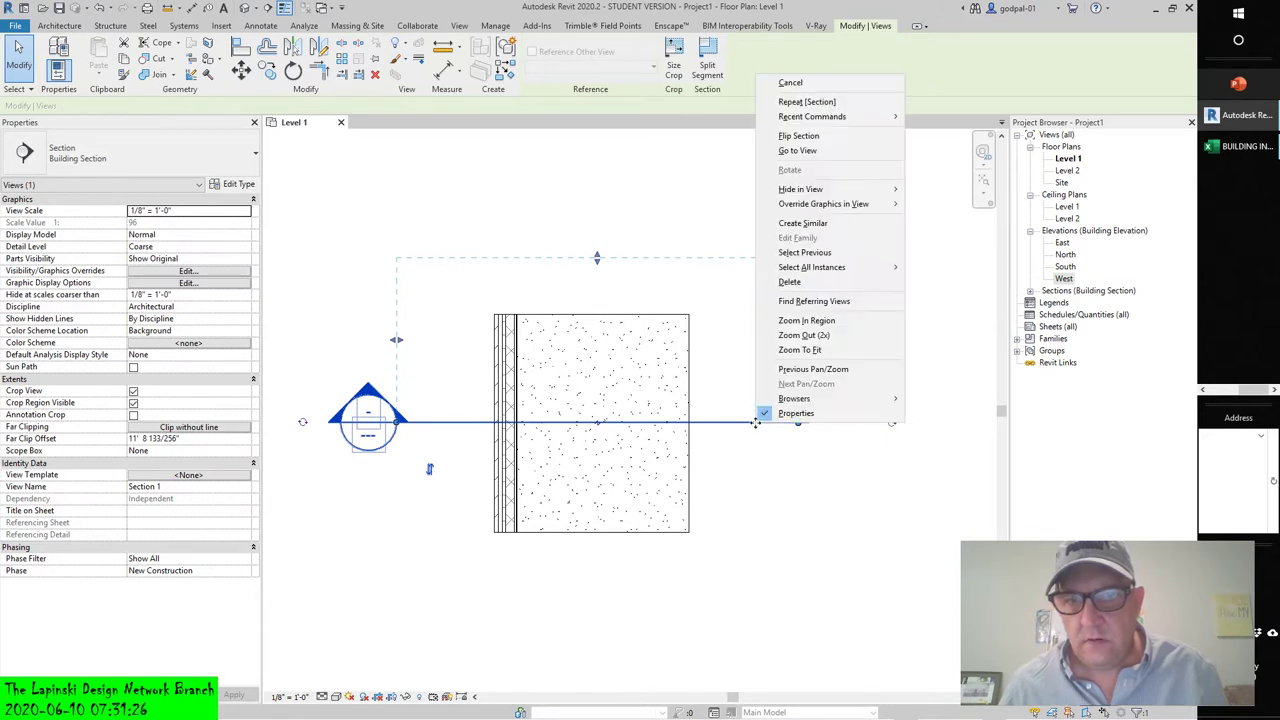
pyautogui.click(797, 151)
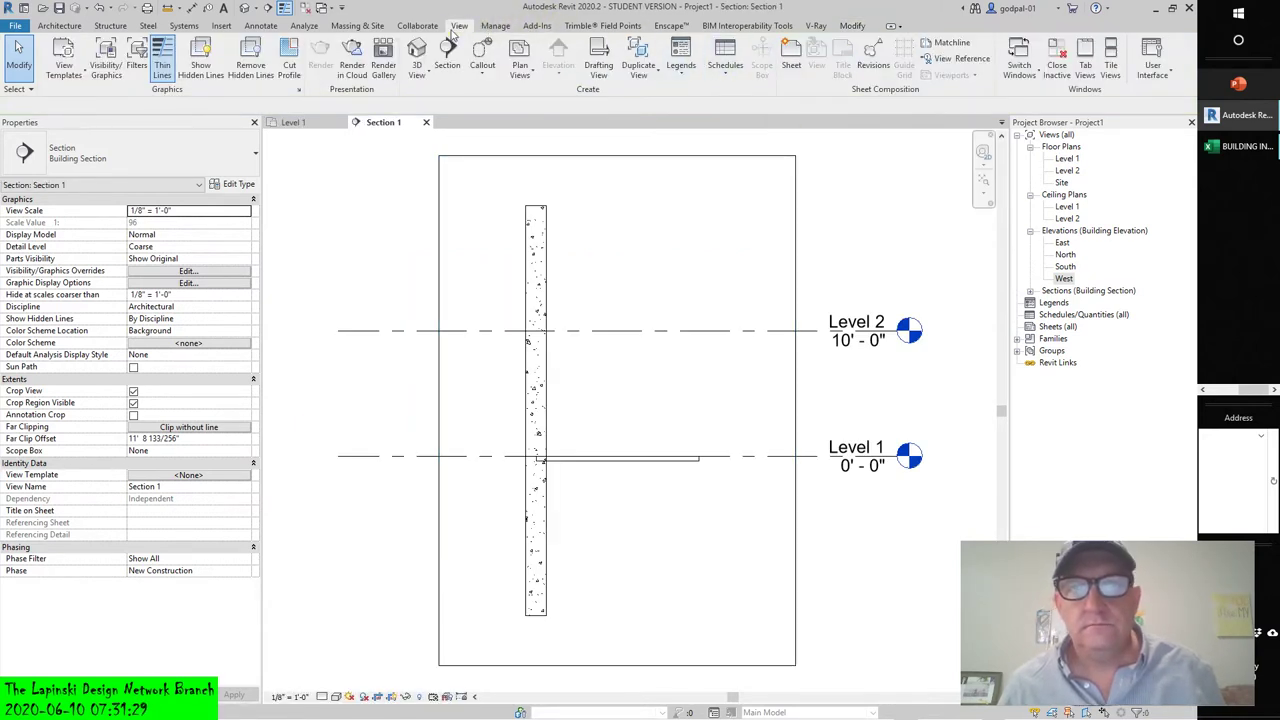
pyautogui.click(1111, 62)
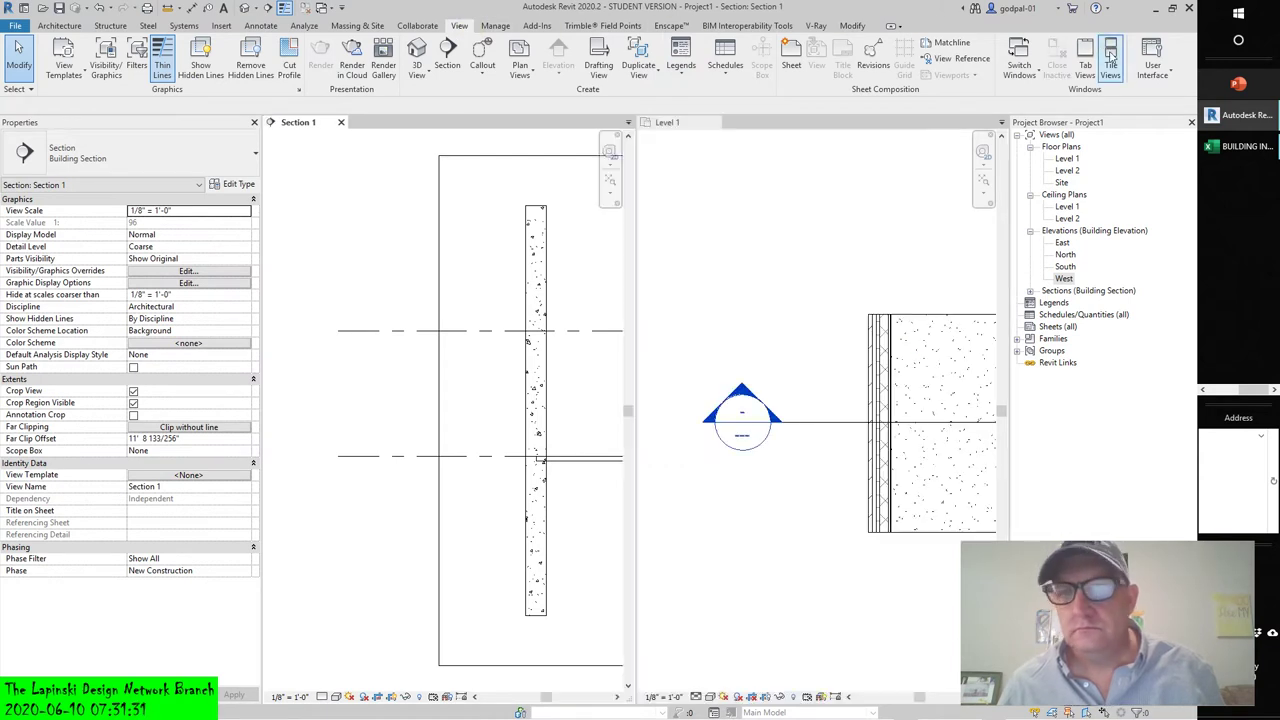
pyautogui.press('z')
pyautogui.press('a')
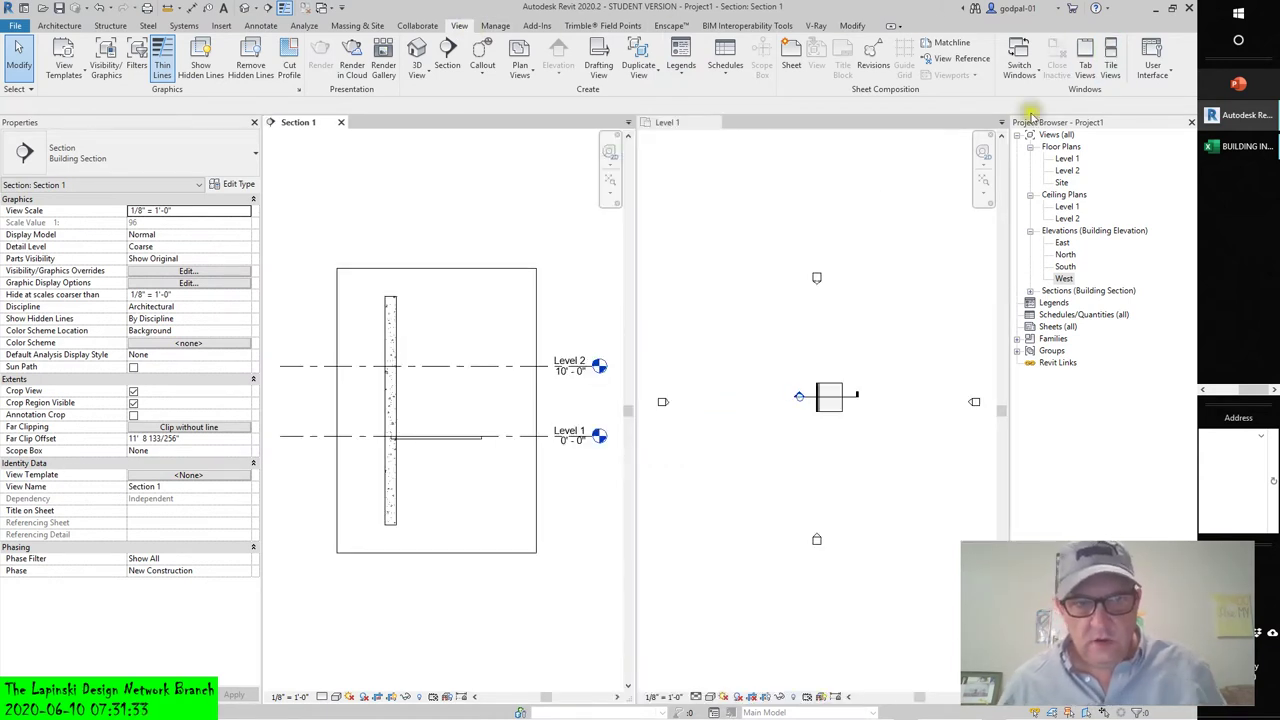
pyautogui.scroll(2, 363, 471)
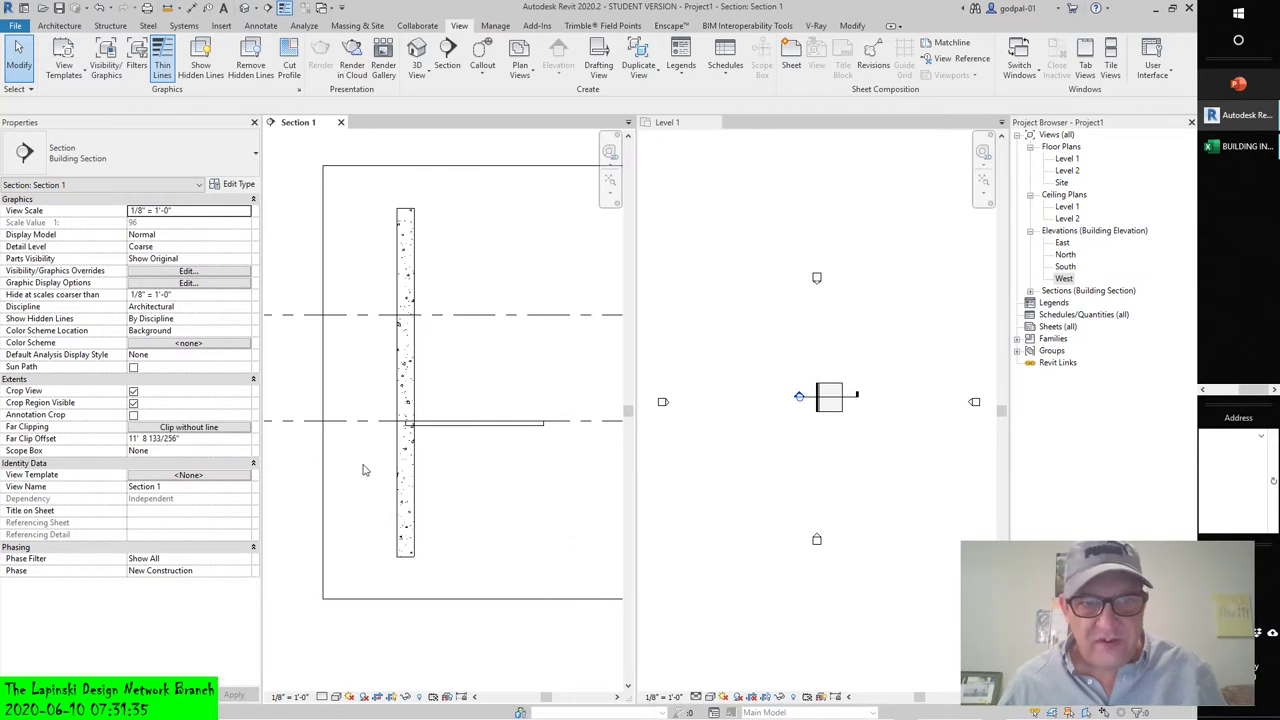
pyautogui.click(292, 180)
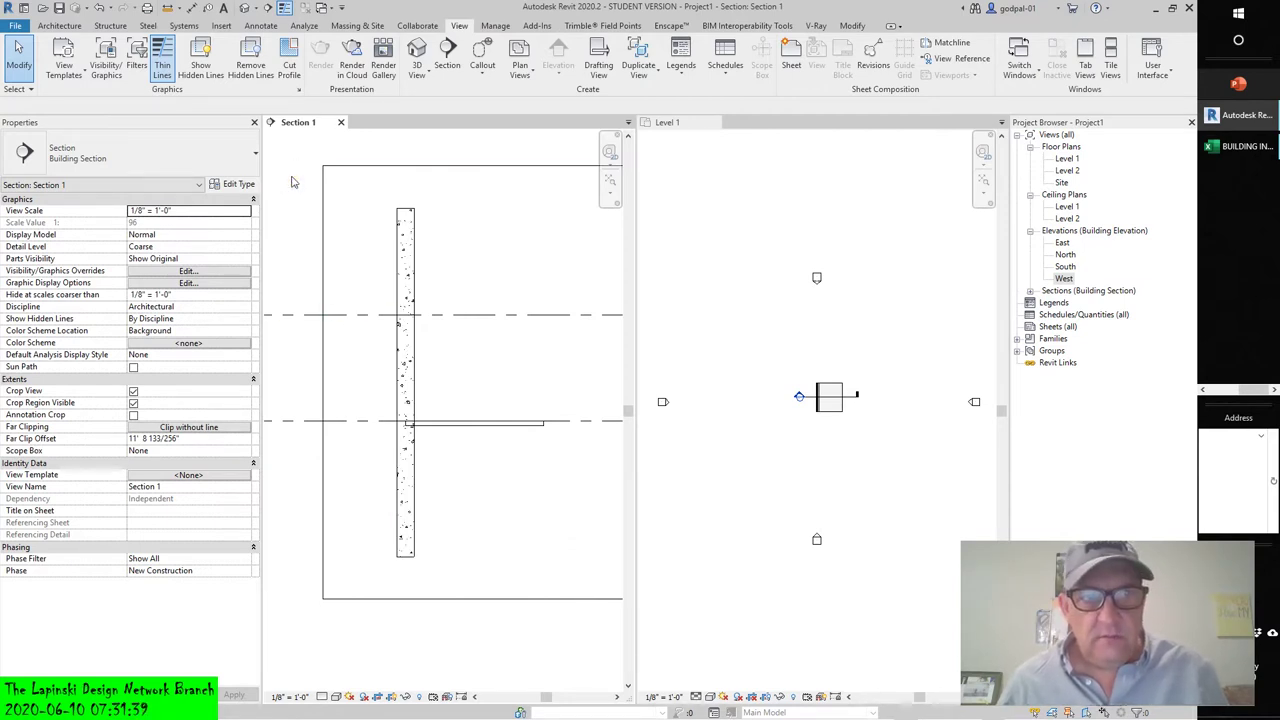
# Step: Set Section 1's Detail Level to Medium in Properties and apply it
pyautogui.click(163, 247)
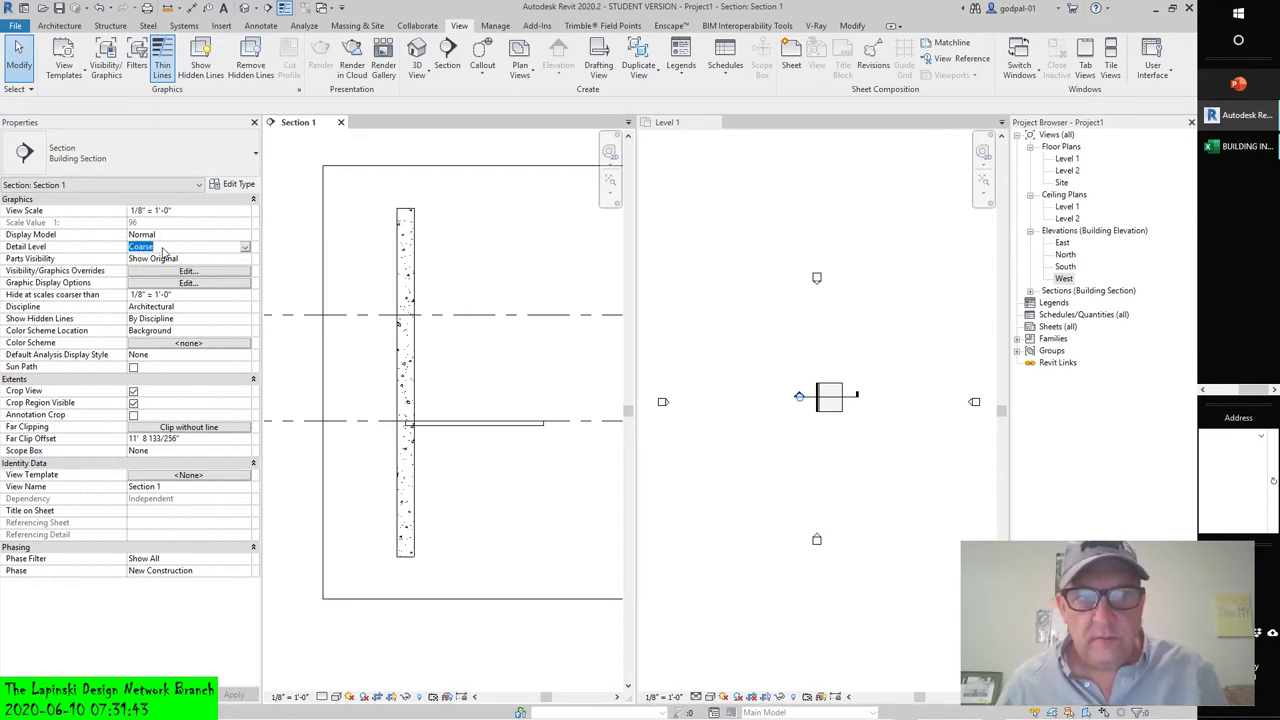
pyautogui.click(323, 697)
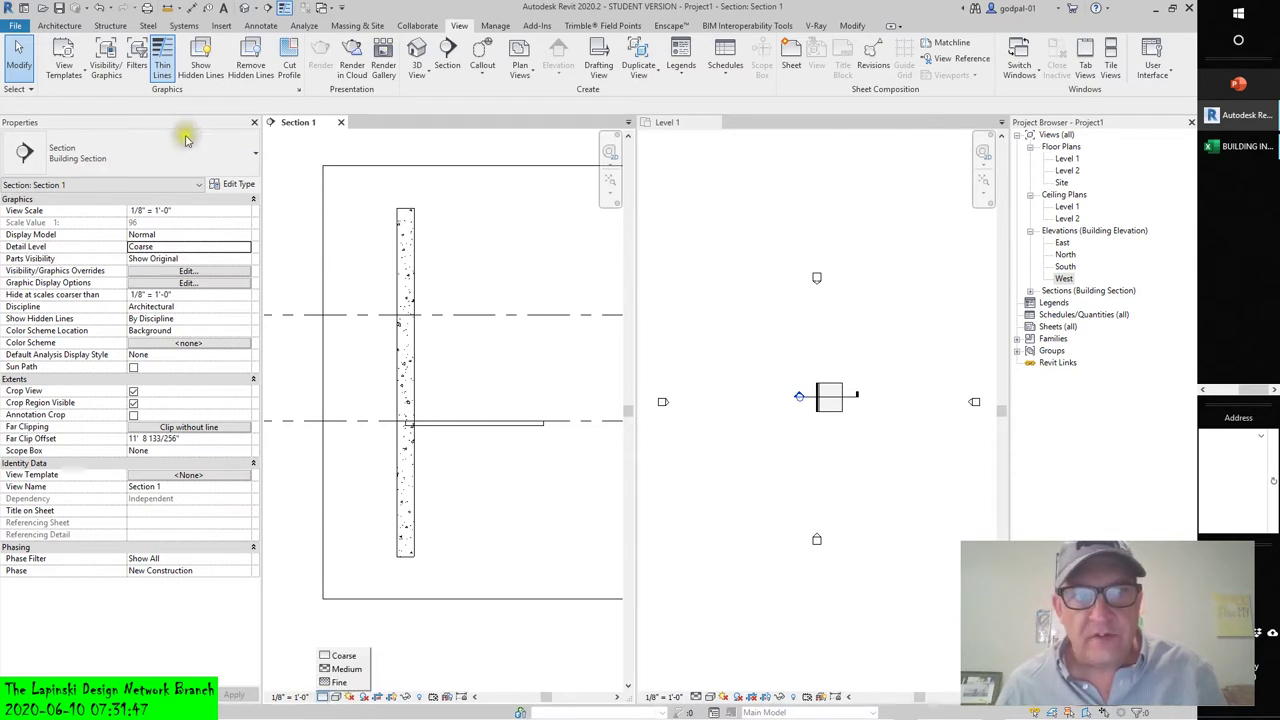
pyautogui.click(236, 247)
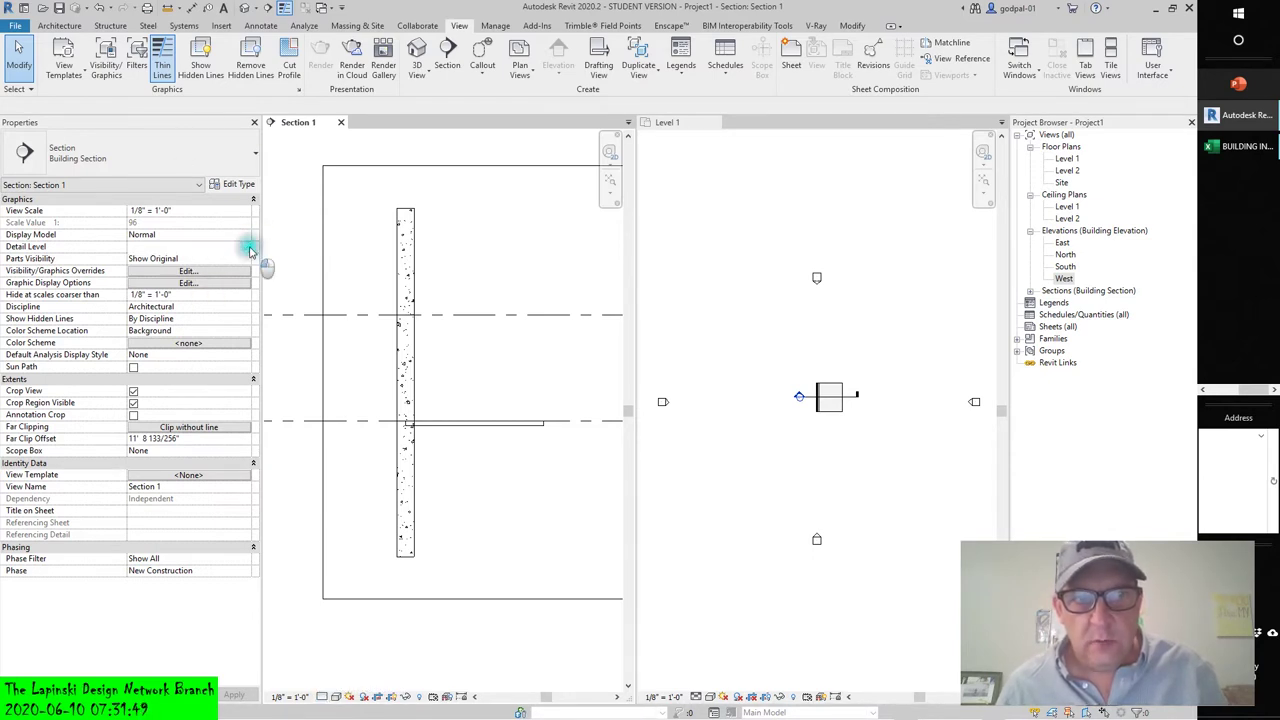
pyautogui.click(245, 247)
pyautogui.click(156, 270)
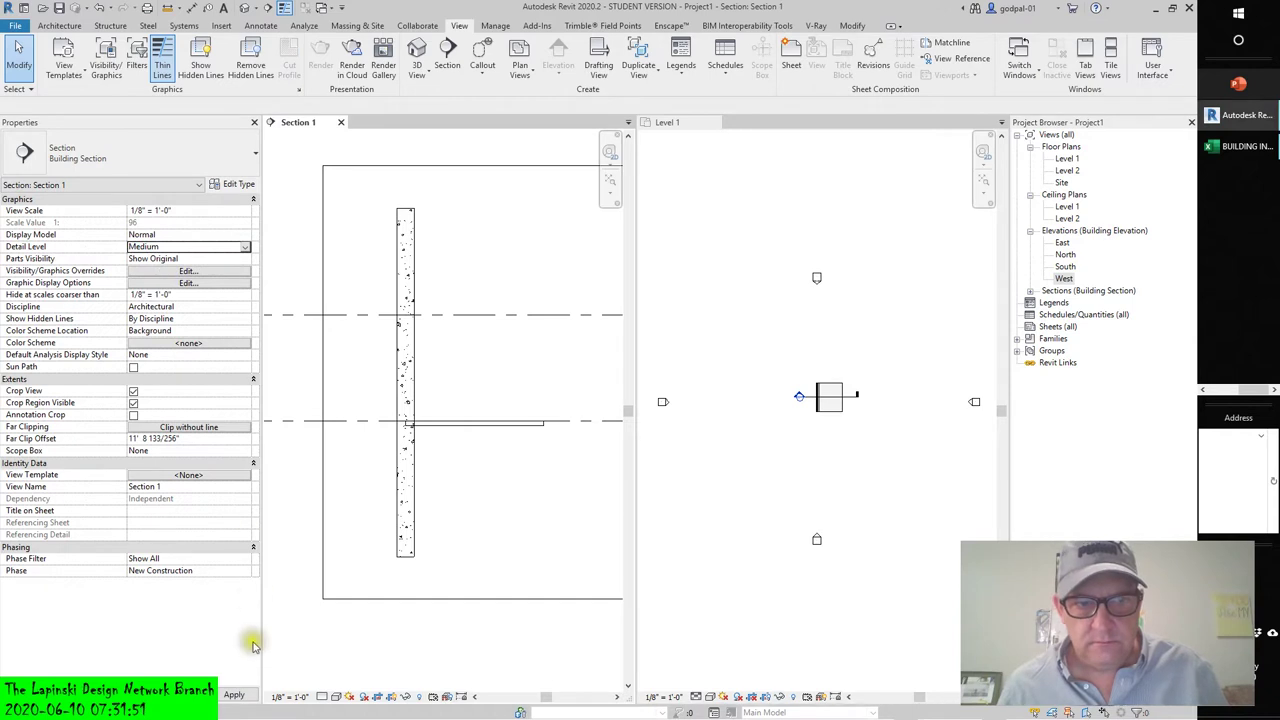
pyautogui.click(236, 697)
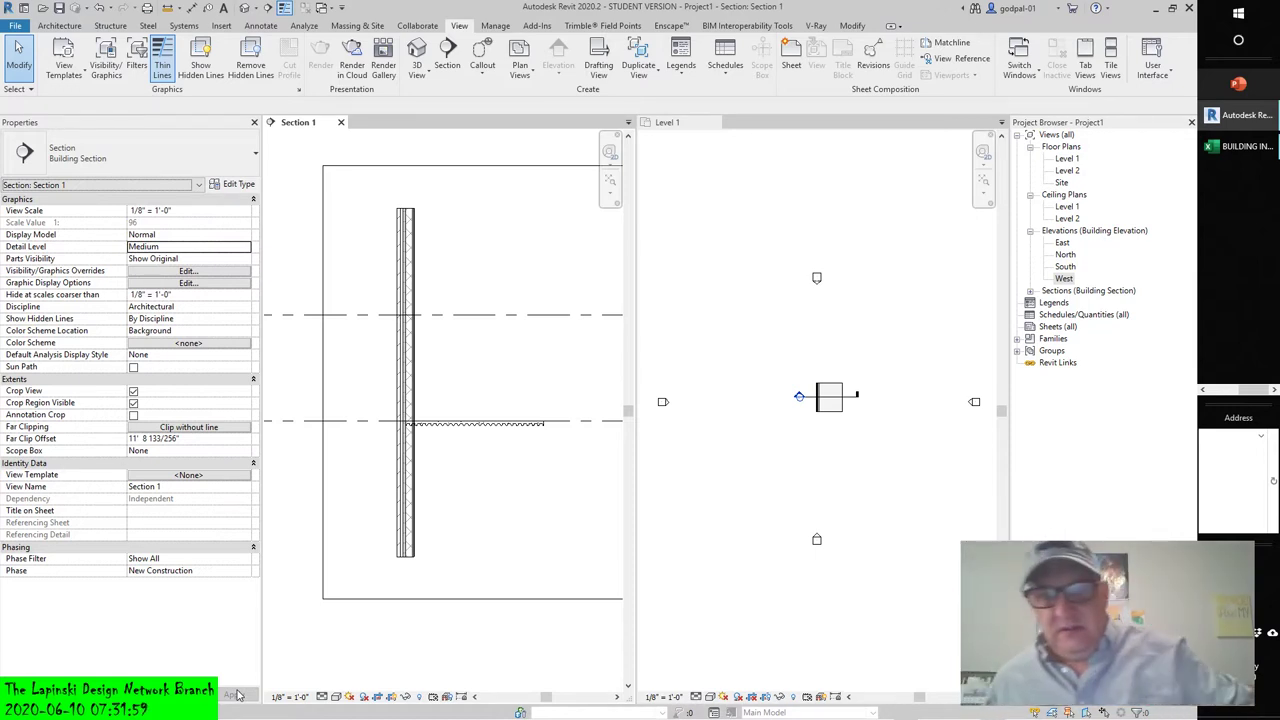
# Step: Activate and recentre the Level 1 plan, then undock it into a floating window
pyautogui.scroll(5, 850, 405)
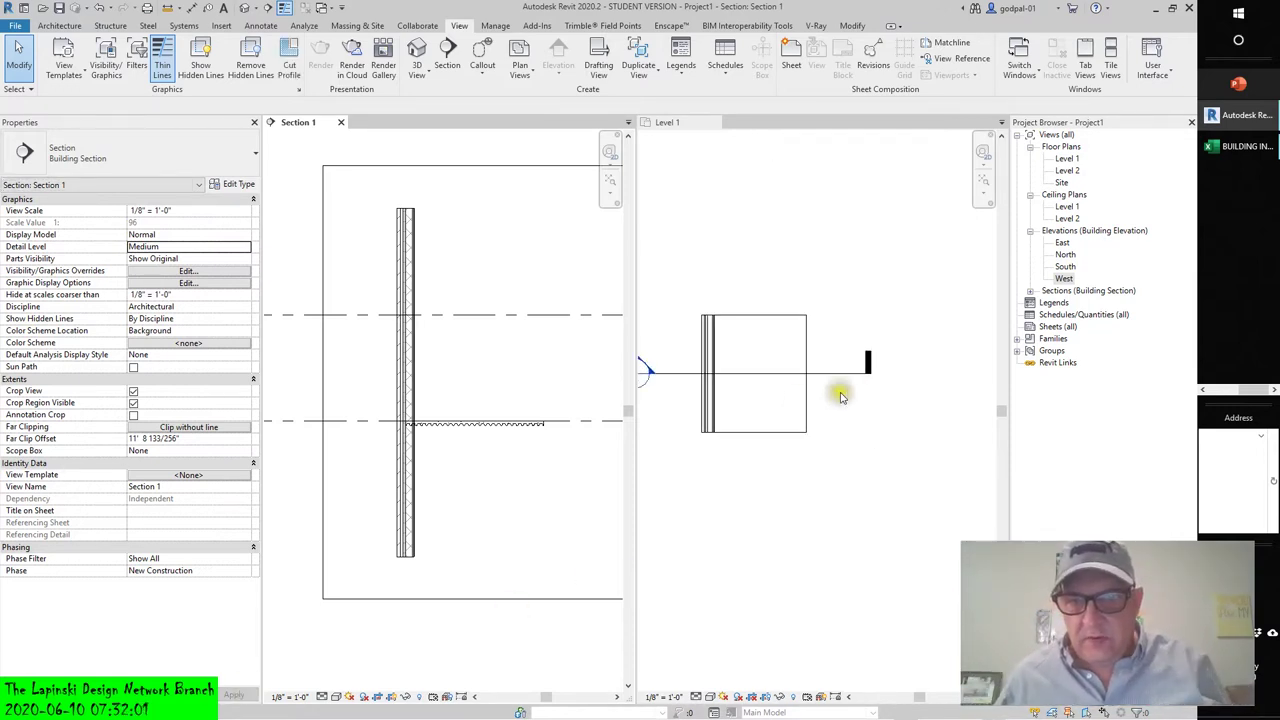
pyautogui.click(942, 558)
pyautogui.scroll(-1, 737, 543)
pyautogui.moveTo(737, 543)
pyautogui.mouseDown(button='middle')
pyautogui.moveTo(829, 551)
pyautogui.moveTo(849, 569)
pyautogui.mouseUp(button='middle')
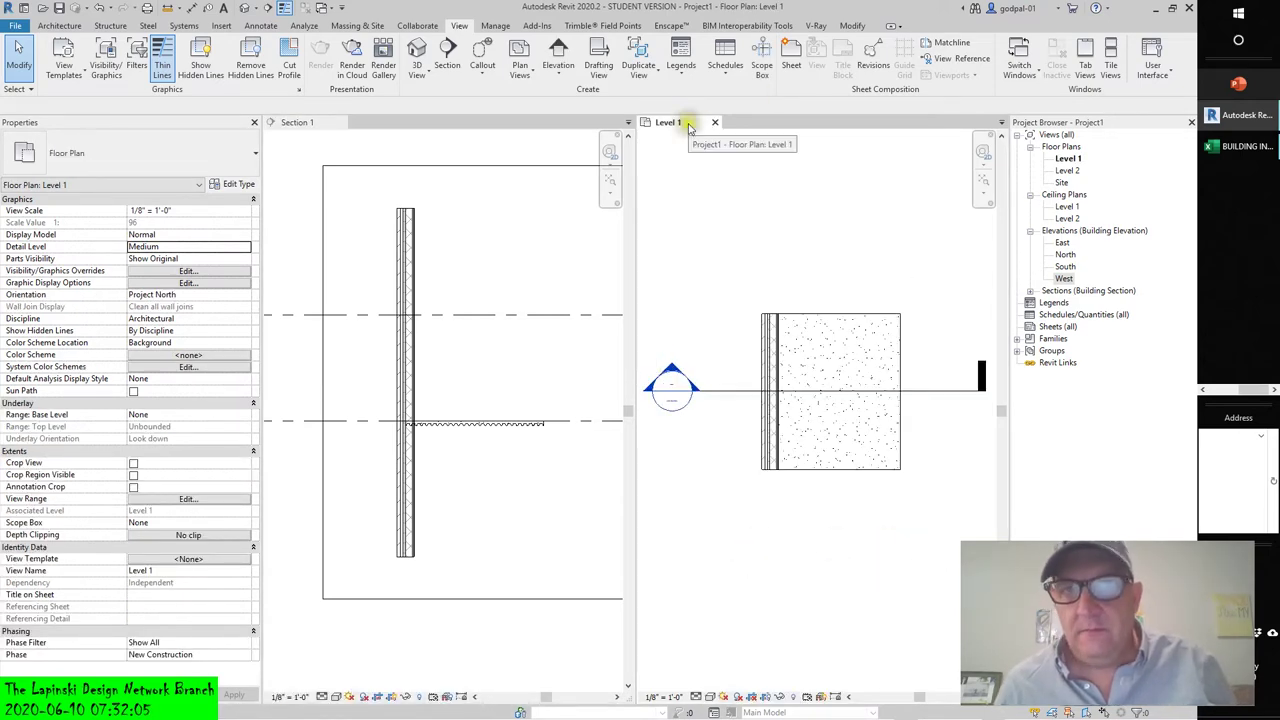
pyautogui.moveTo(672, 122); pyautogui.dragTo(258, 124)
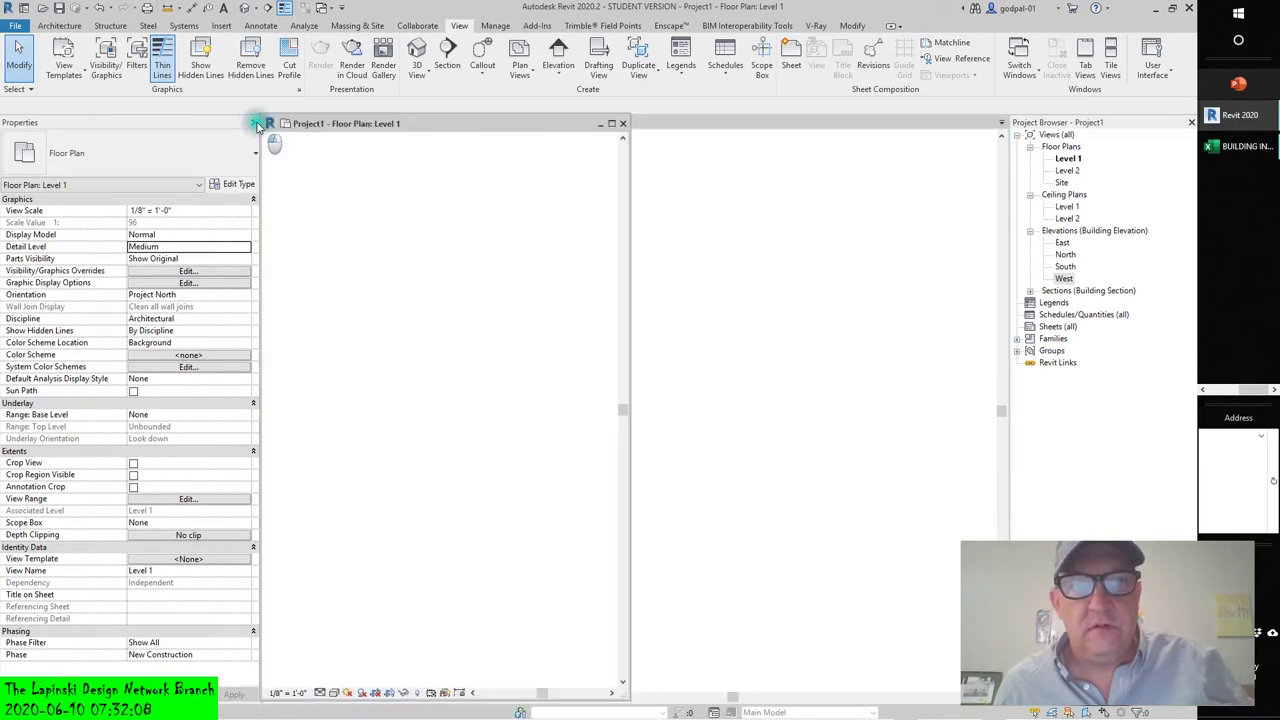
# Step: Re-dock the Level 1 and Section 1 views and tile them side by side
pyautogui.click(659, 134)
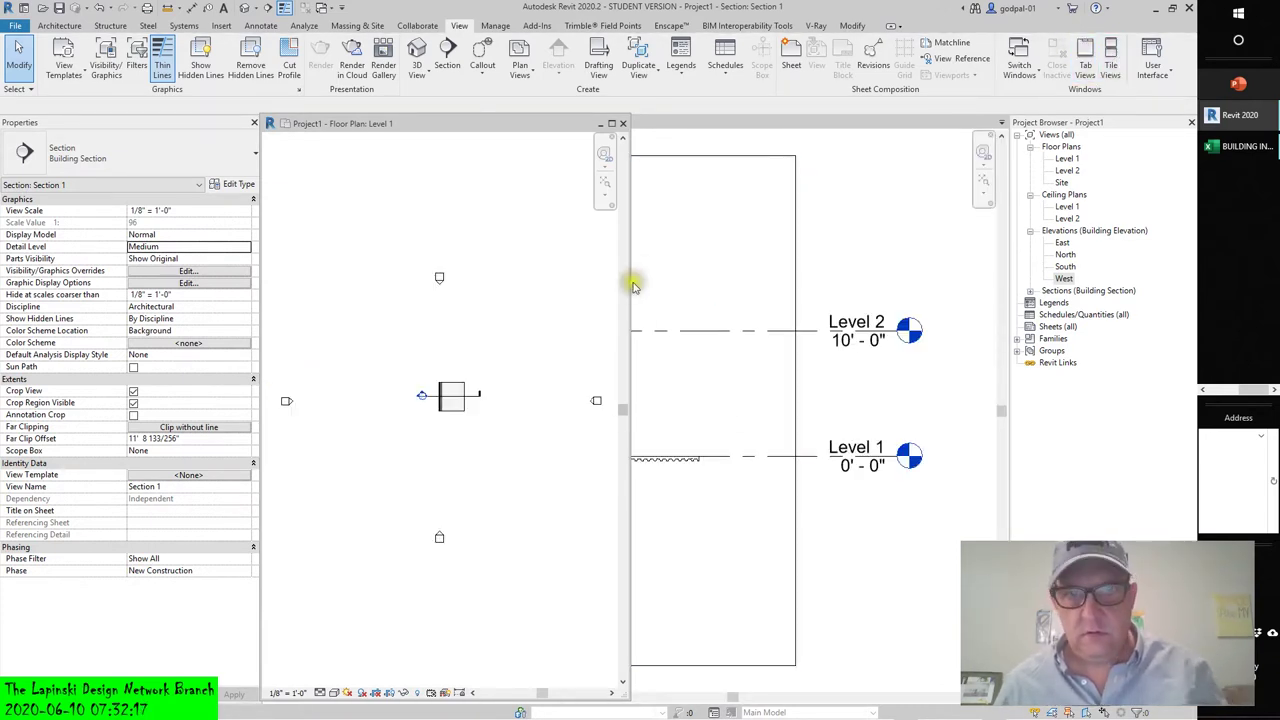
pyautogui.moveTo(586, 123); pyautogui.dragTo(695, 133)
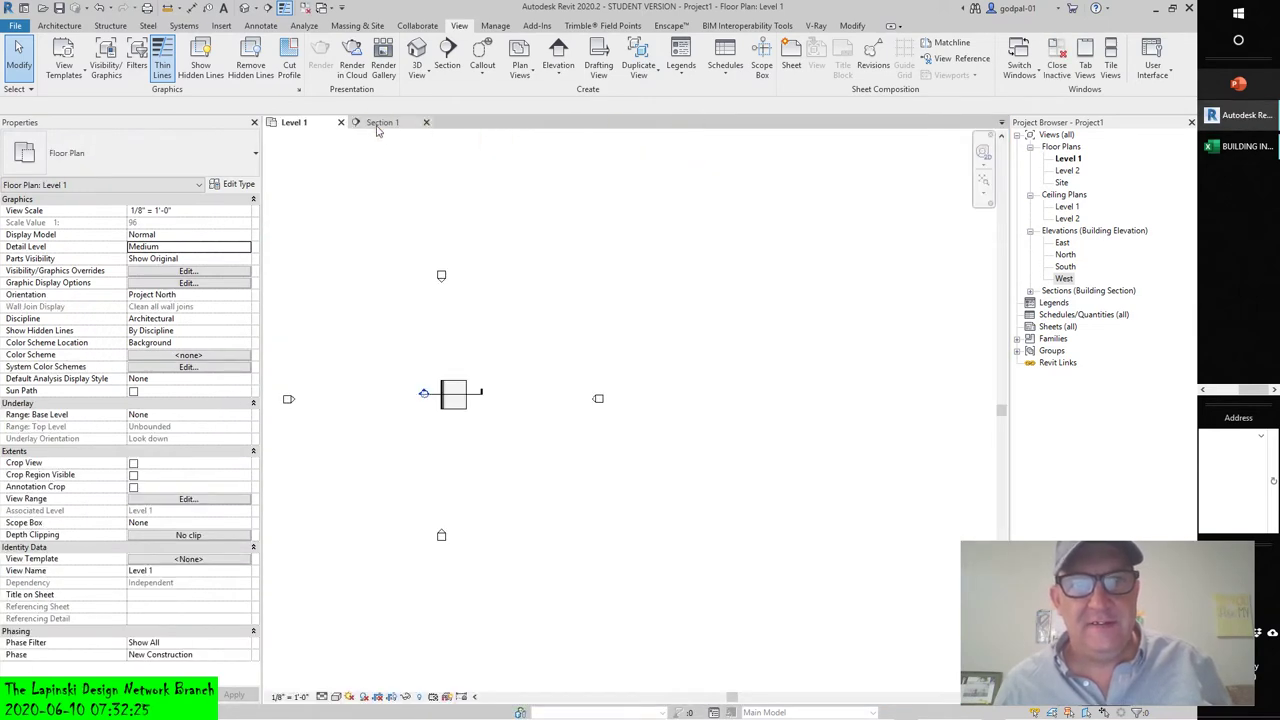
pyautogui.moveTo(382, 122)
pyautogui.mouseDown()
pyautogui.moveTo(310, 122)
pyautogui.moveTo(362, 122)
pyautogui.mouseUp()
pyautogui.click(290, 122)
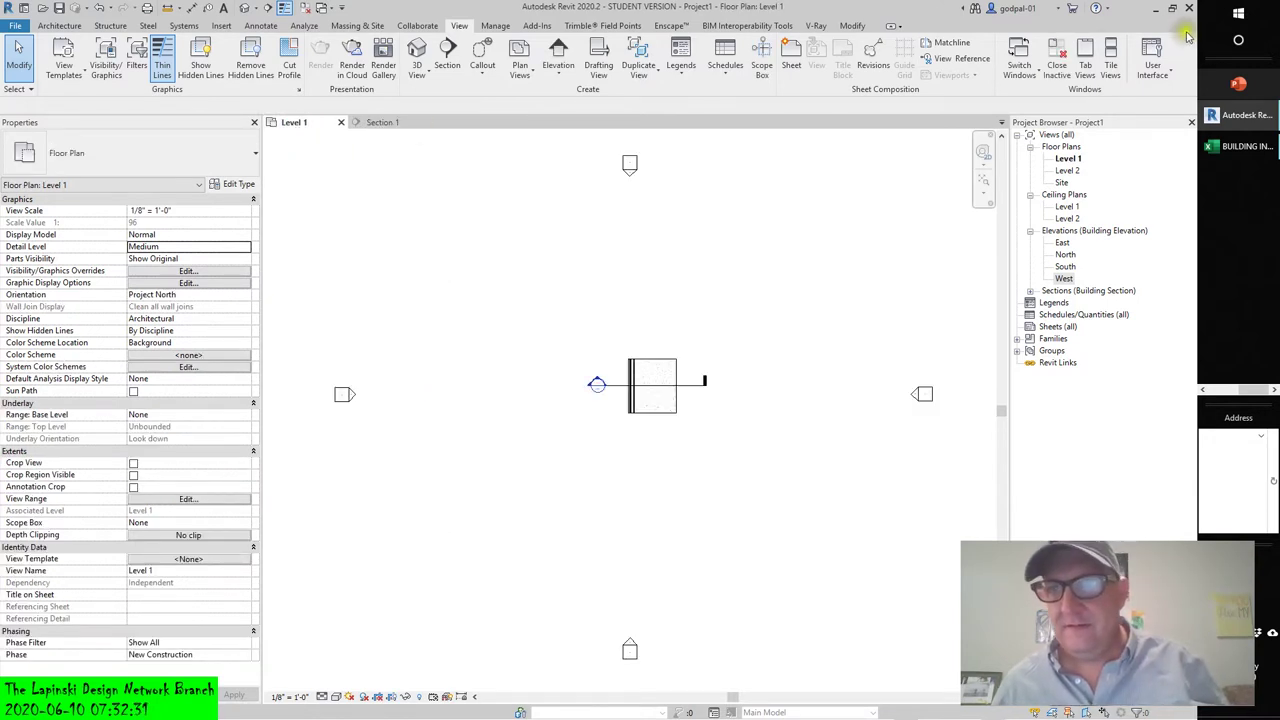
pyautogui.click(1111, 63)
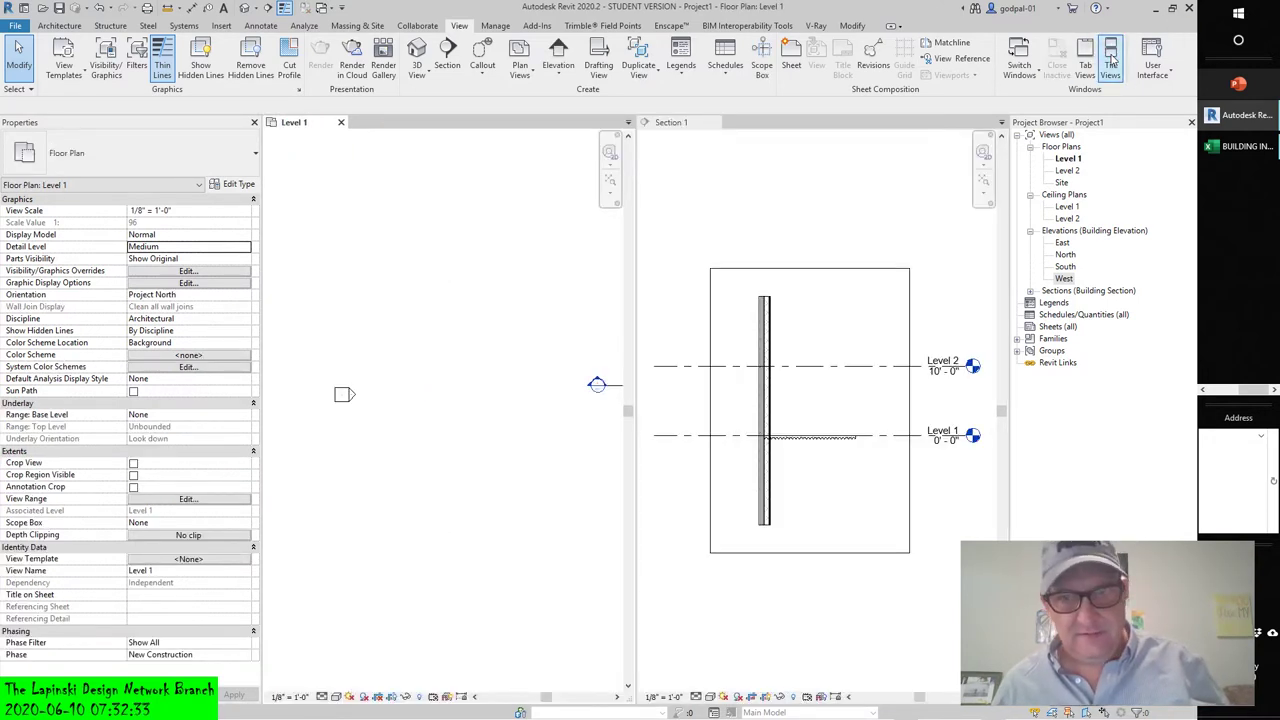
# Step: Zoom all views to fit, make Section 1 active and select the floor slab
pyautogui.press('z')
pyautogui.press('a')
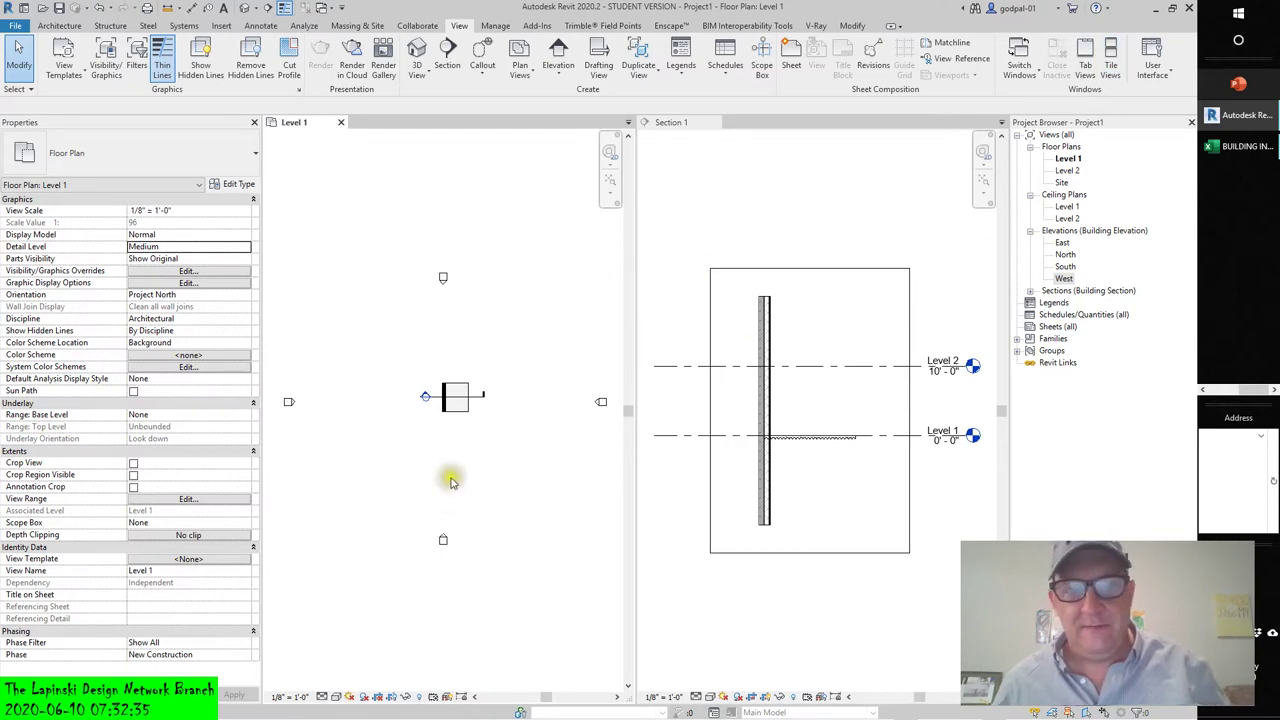
pyautogui.scroll(6, 450, 482)
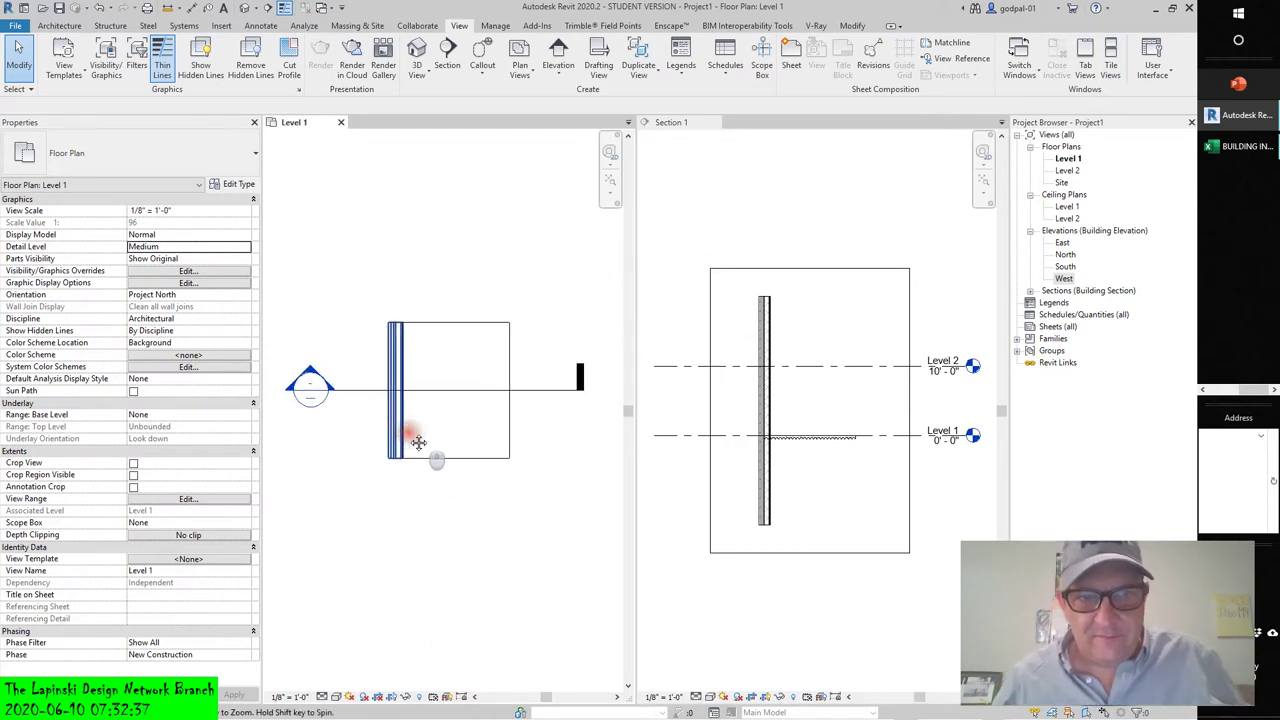
pyautogui.scroll(2, 418, 442)
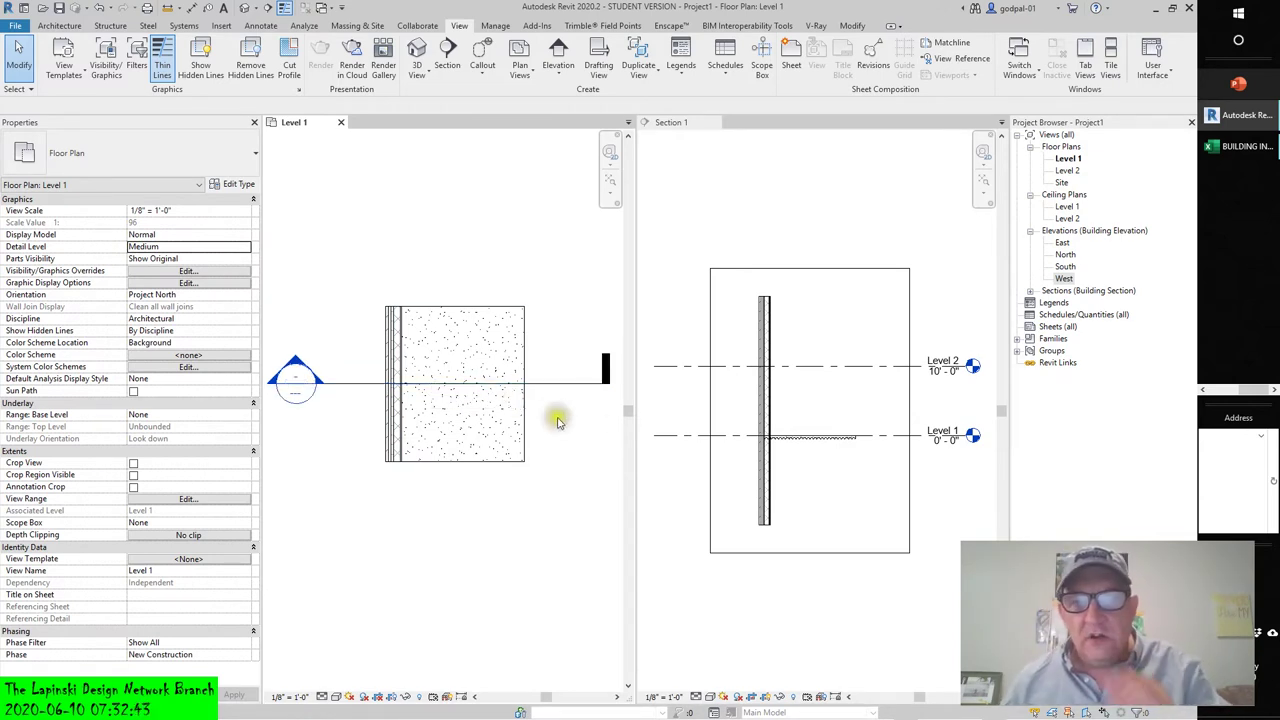
pyautogui.scroll(5, 775, 436)
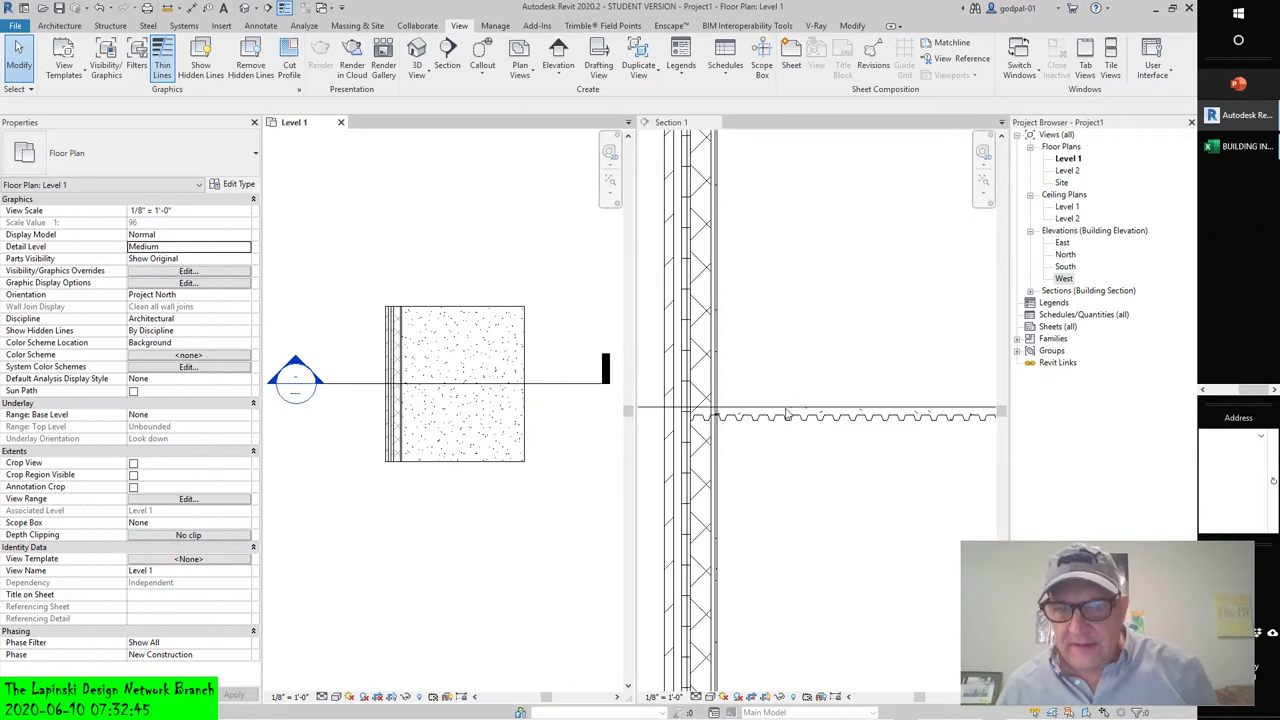
pyautogui.click(787, 437)
pyautogui.click(781, 418)
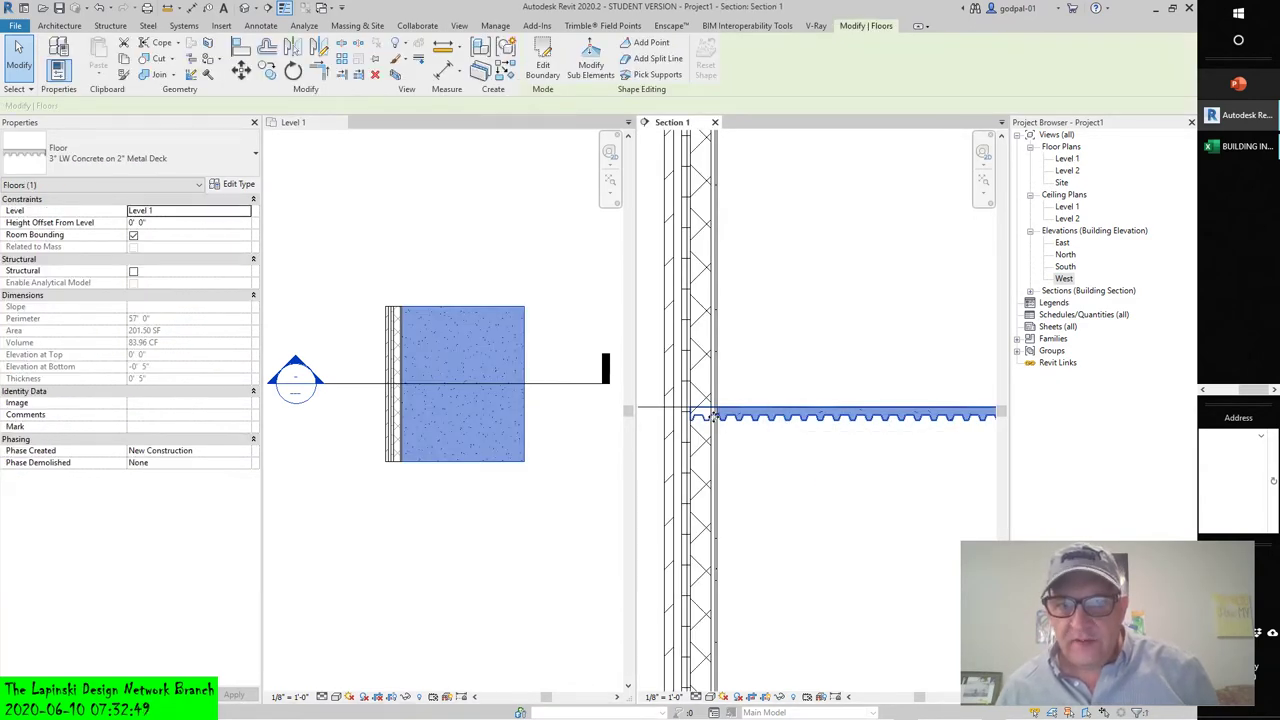
# Step: Change the floor type to Floor: Generic - 12", a 1' 0" plain slab
pyautogui.scroll(3, 705, 420)
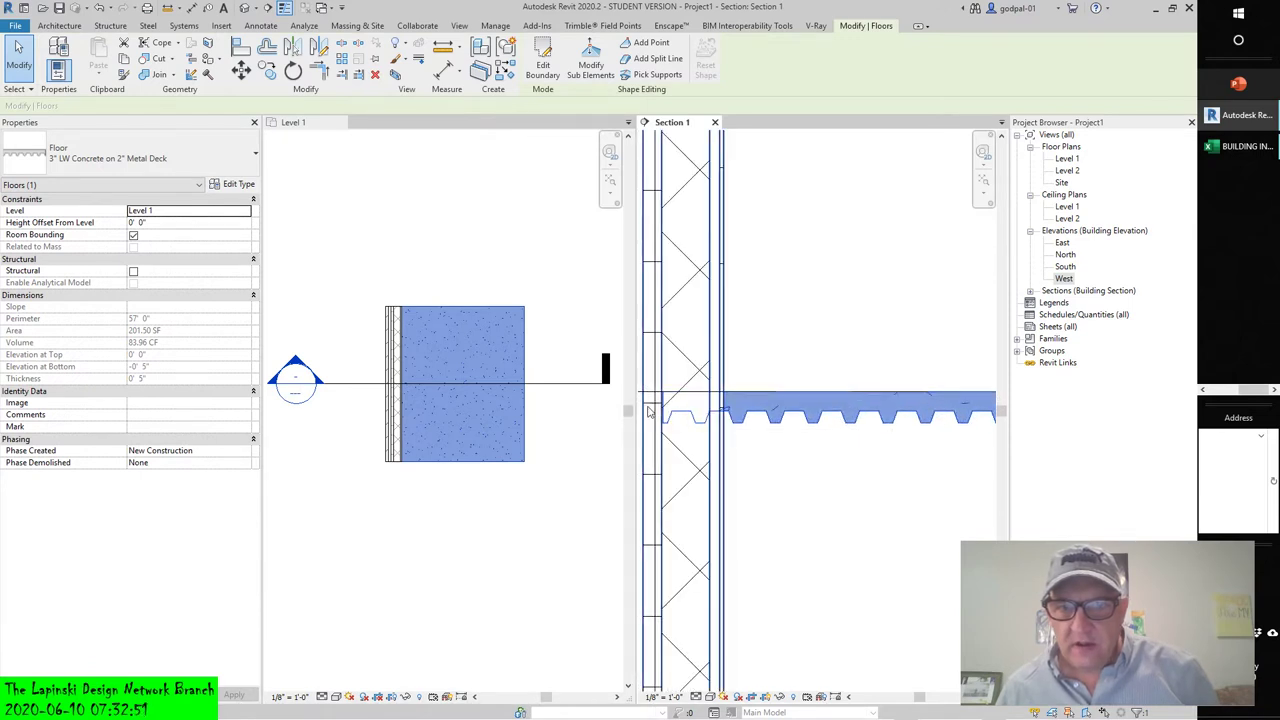
pyautogui.moveTo(703, 410); pyautogui.dragTo(706, 410)
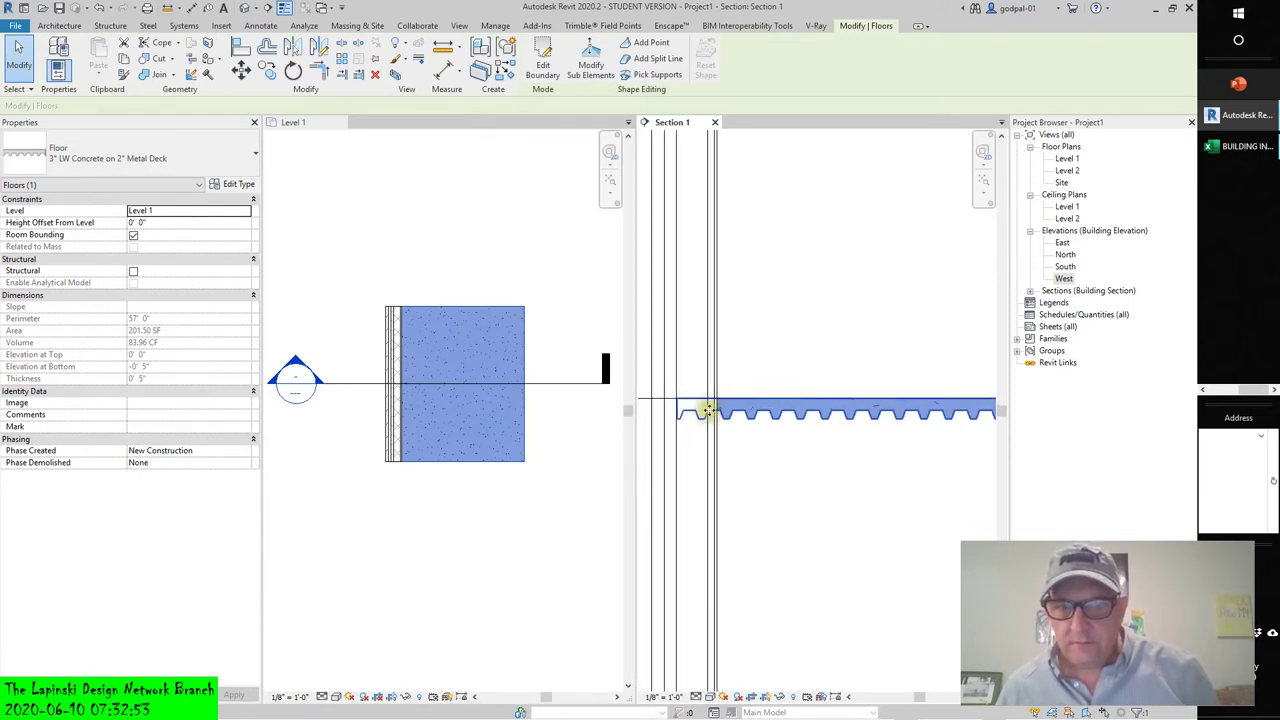
pyautogui.click(764, 407)
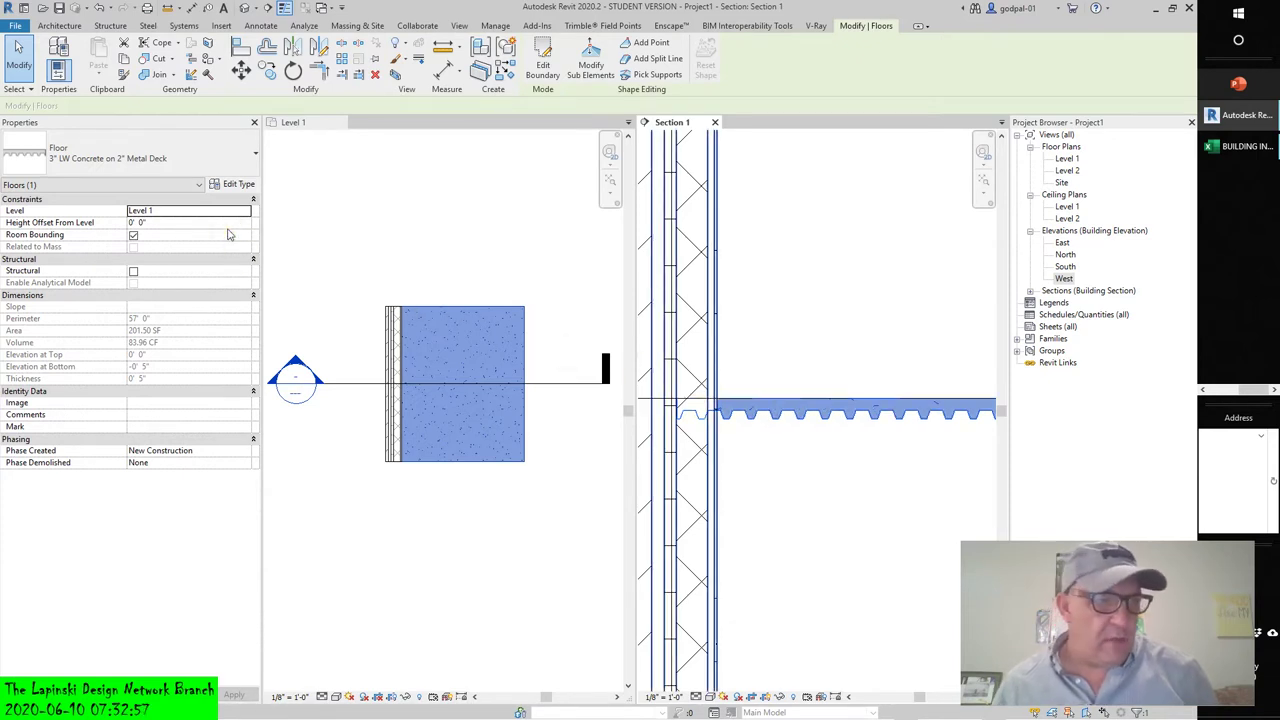
pyautogui.click(253, 153)
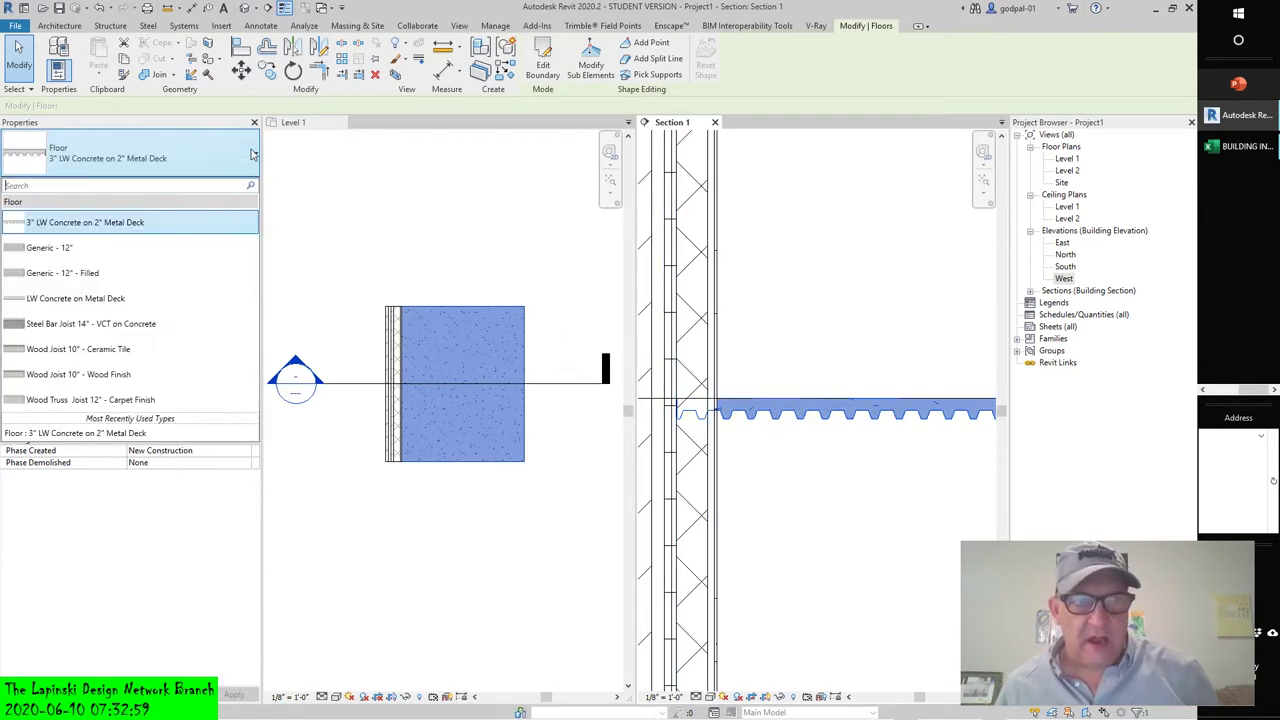
pyautogui.click(69, 247)
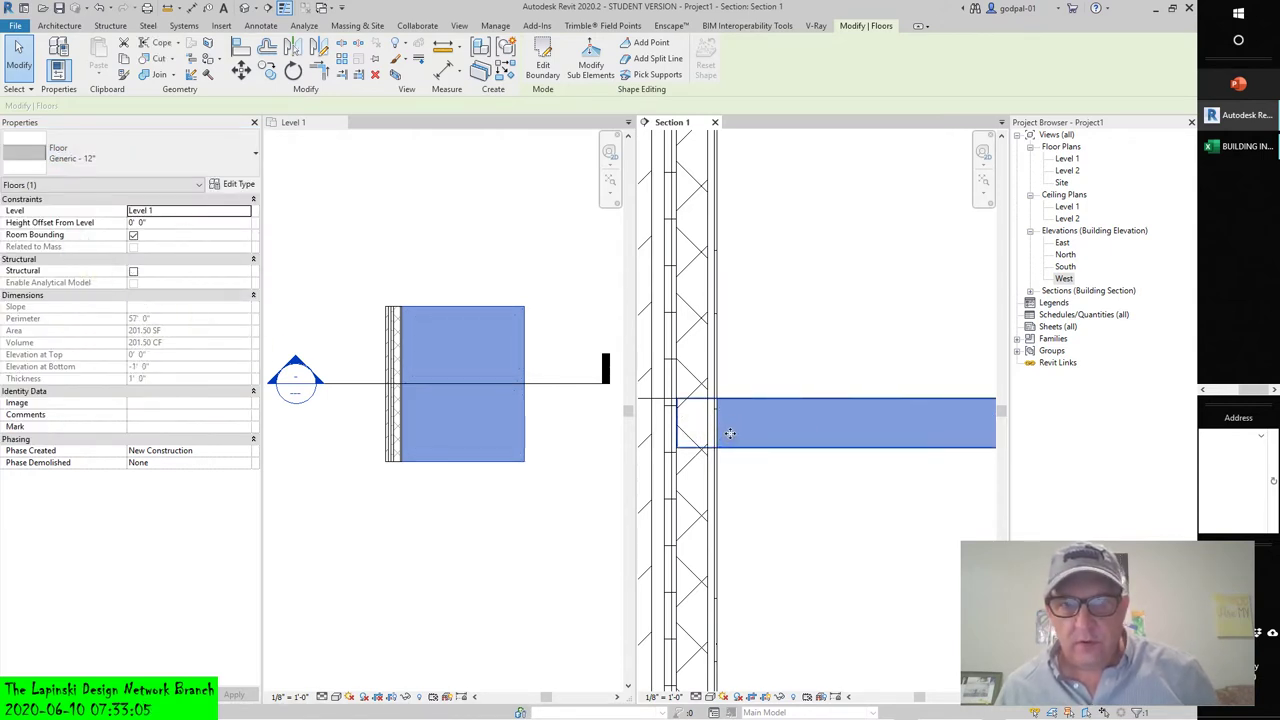
pyautogui.click(785, 506)
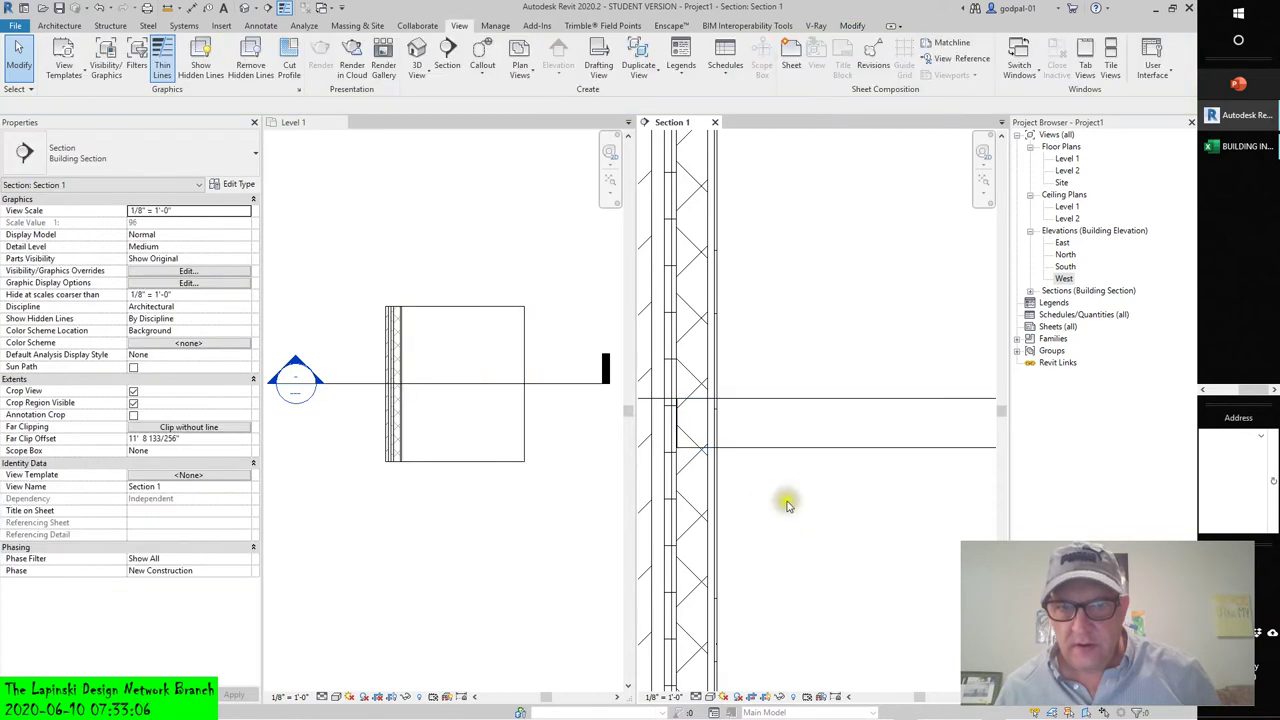
# Step: Select the wall and undo twice, restoring the metal-deck floor and removing Section 1
pyautogui.click(700, 357)
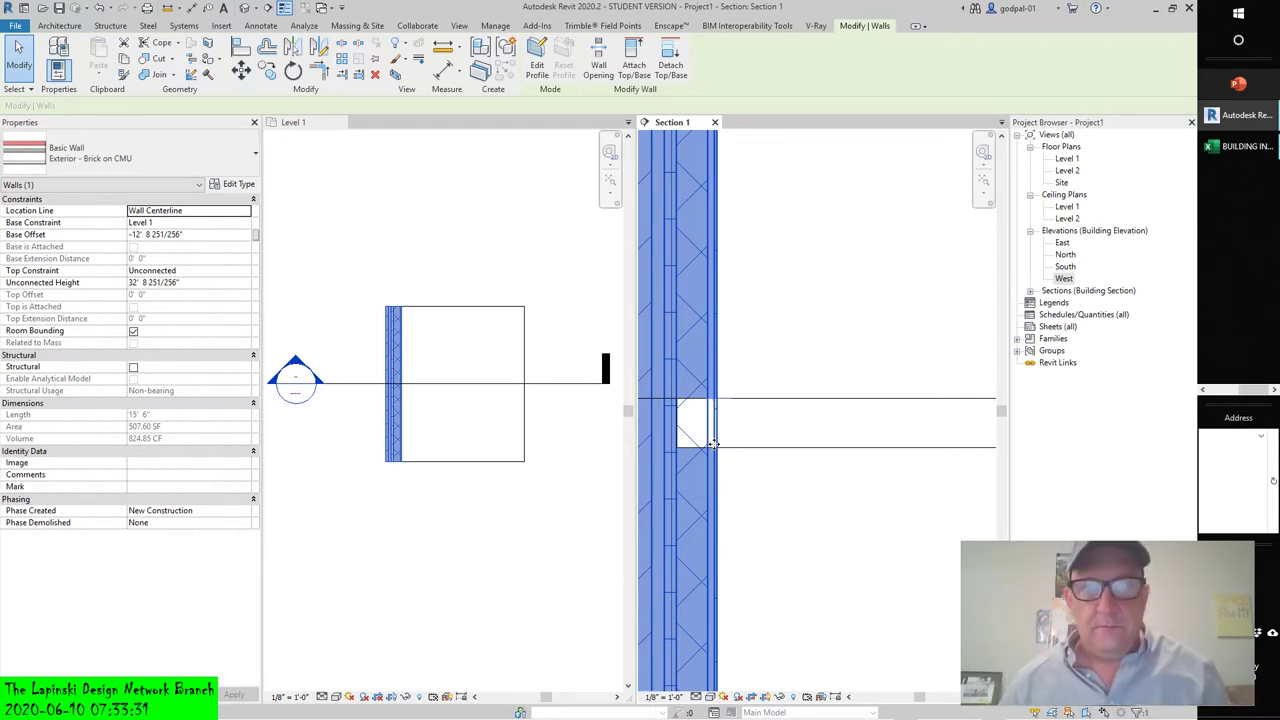
pyautogui.click(100, 7)
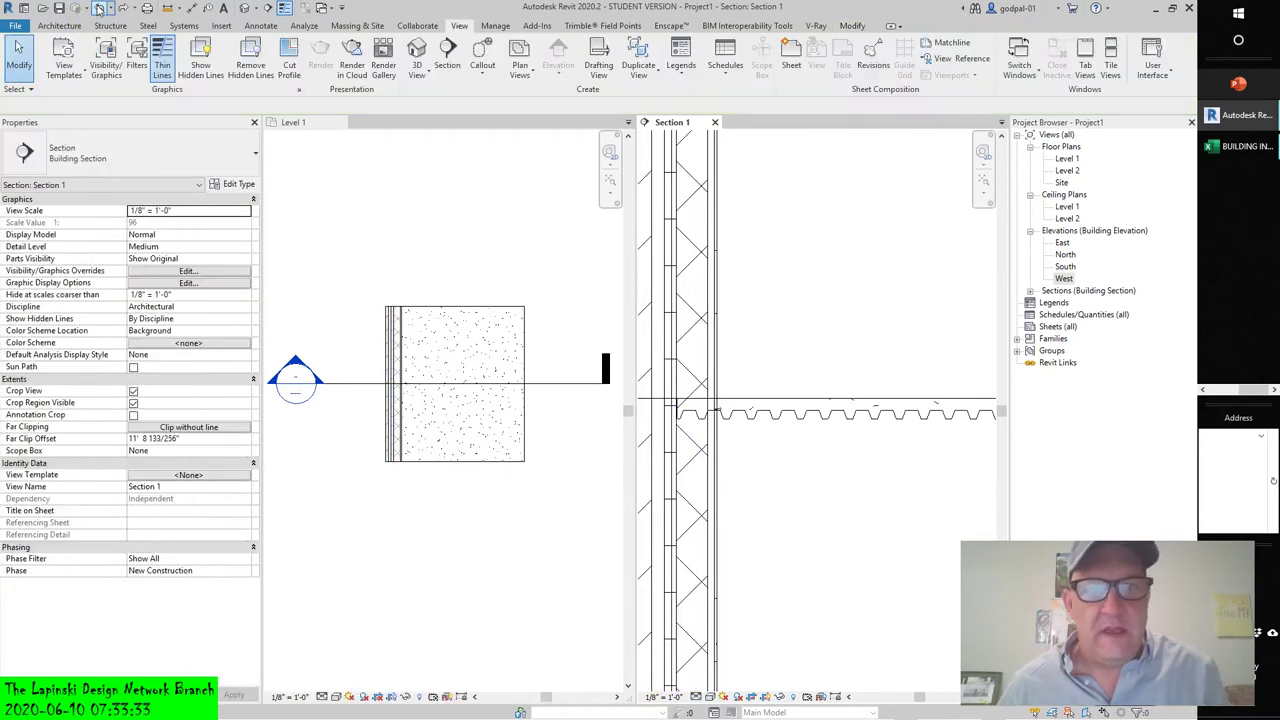
pyautogui.click(100, 7)
# Step: Undo six times, removing the floor and its boundary sketch lines
pyautogui.click(100, 7)
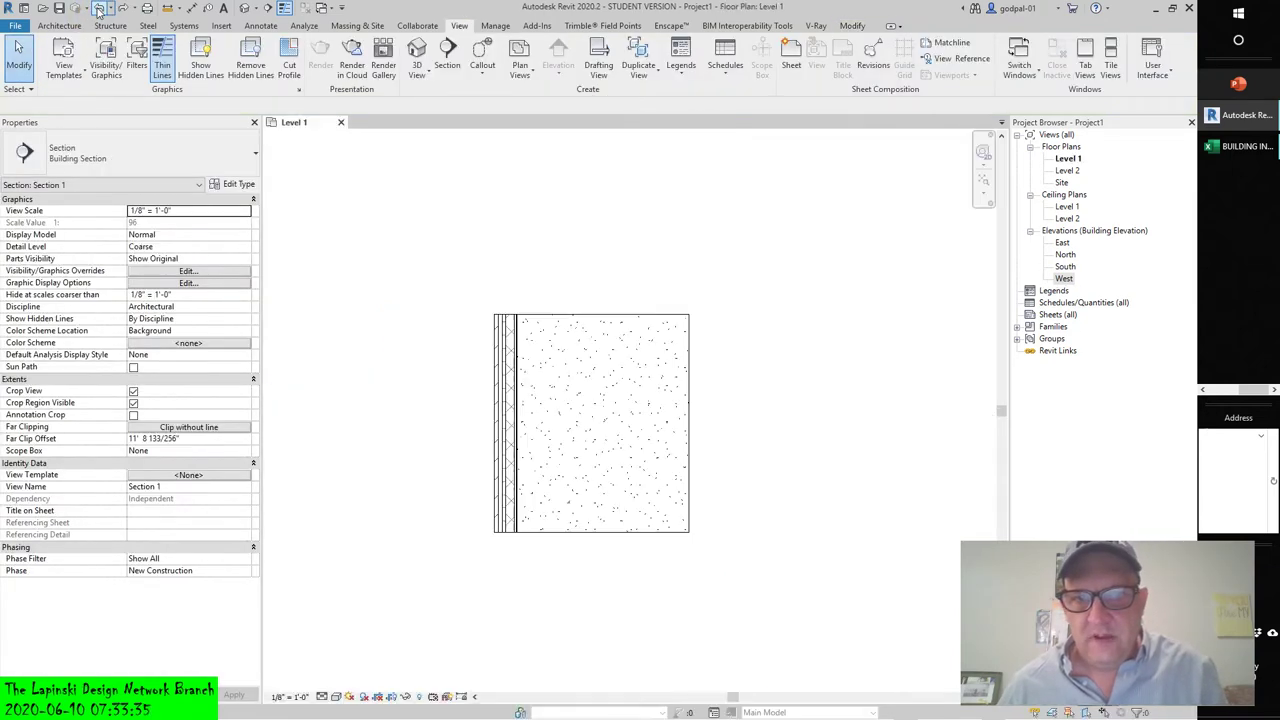
pyautogui.click(100, 7)
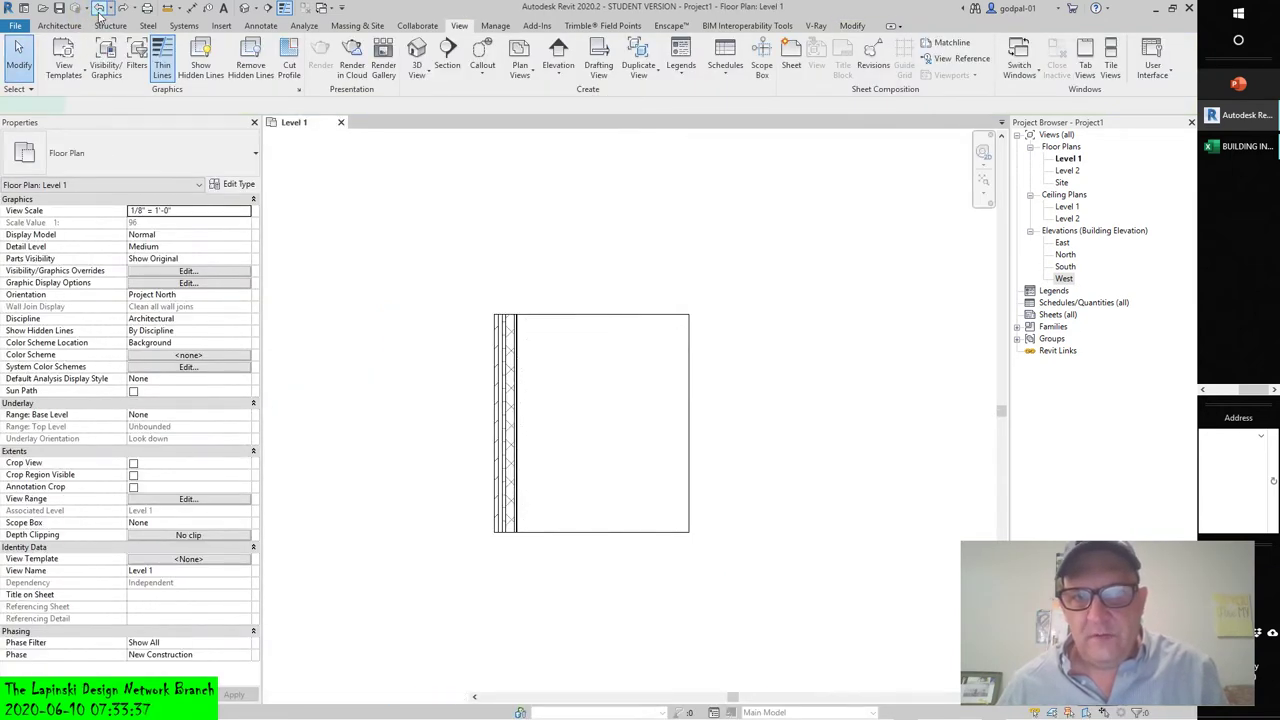
pyautogui.click(100, 7)
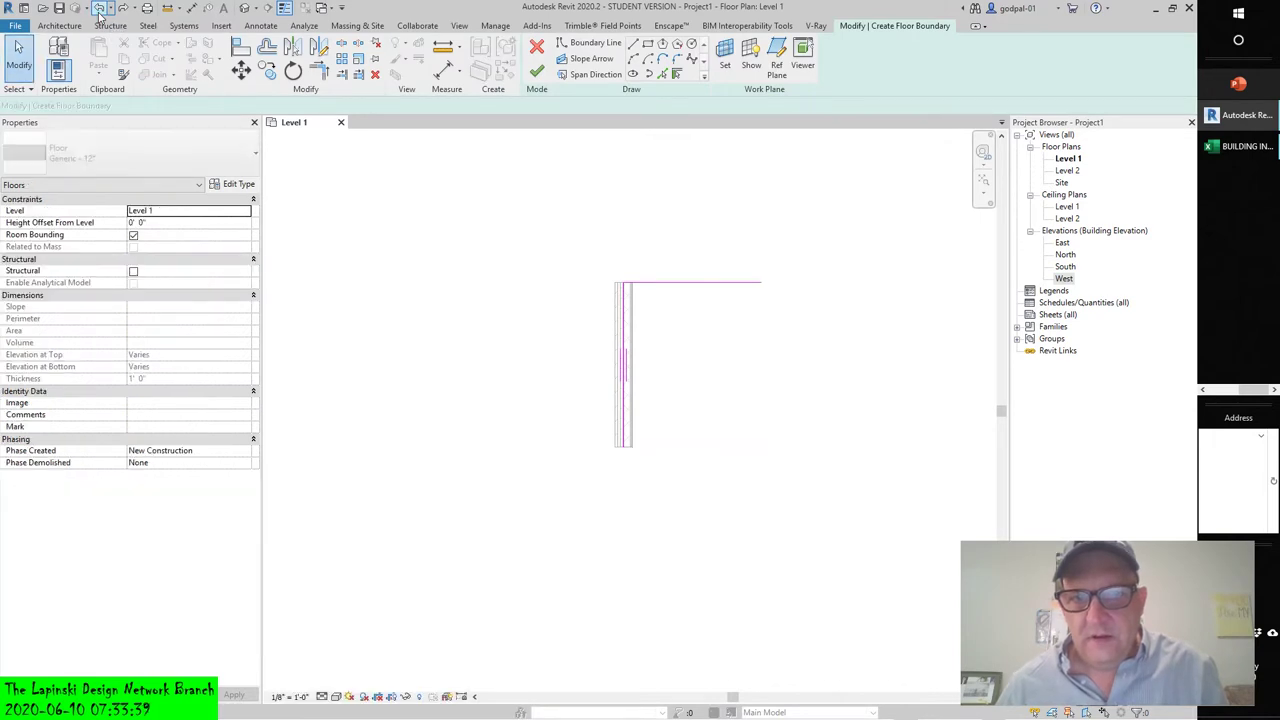
pyautogui.click(100, 7)
pyautogui.click(100, 7)
pyautogui.click(100, 7)
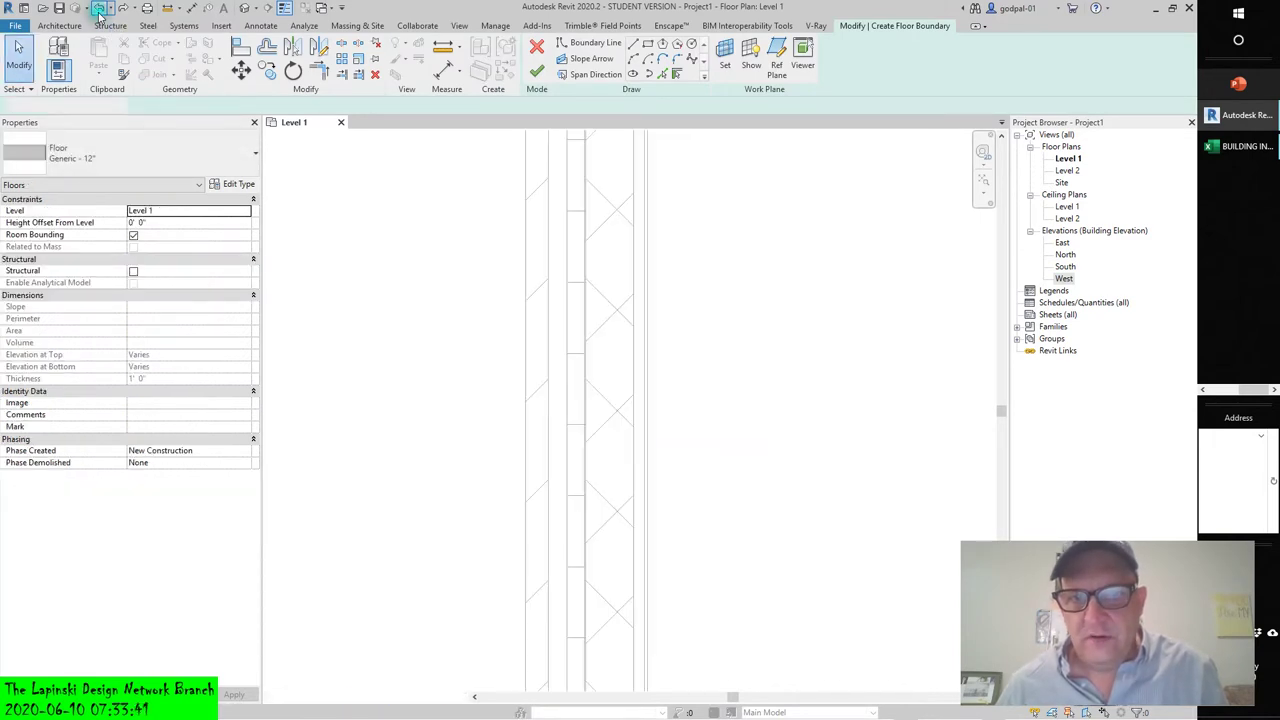
# Step: In the North elevation, drag the wall's base up to Level 1, leaving it 20' 0" tall
pyautogui.click(1064, 255)
pyautogui.doubleClick(1064, 255)
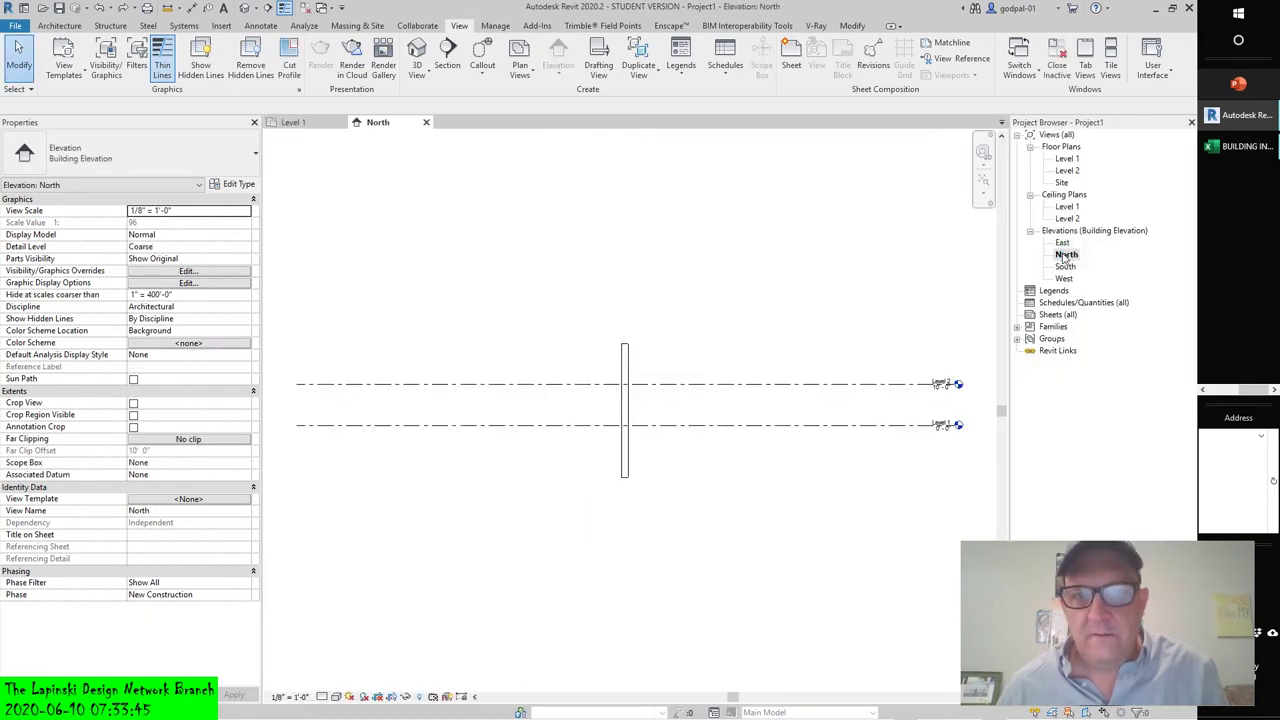
pyautogui.click(625, 420)
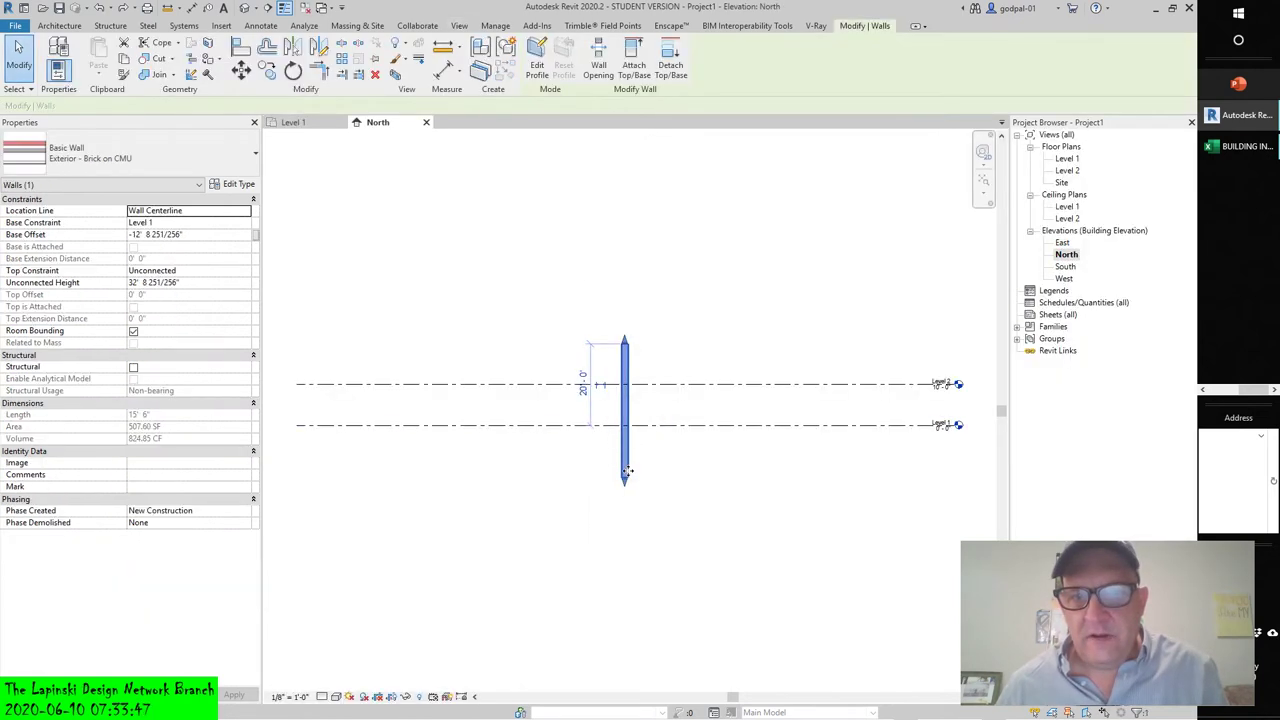
pyautogui.moveTo(624, 476); pyautogui.dragTo(625, 425)
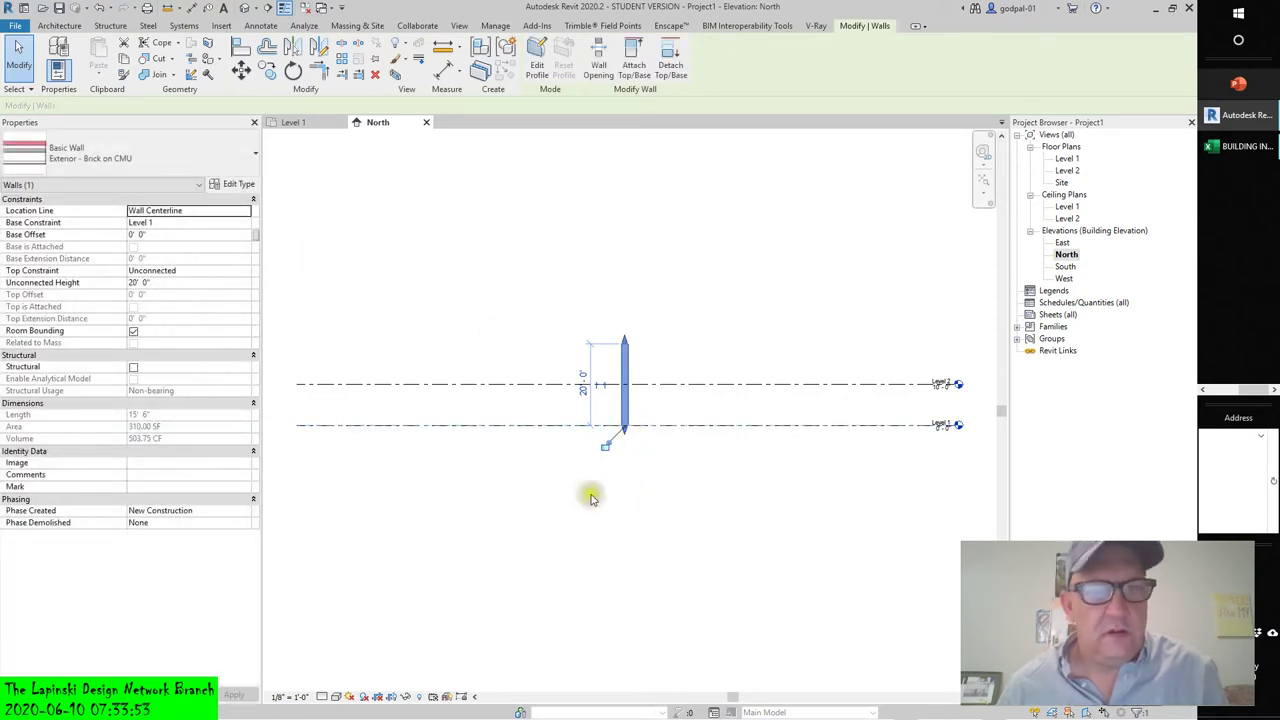
pyautogui.click(627, 508)
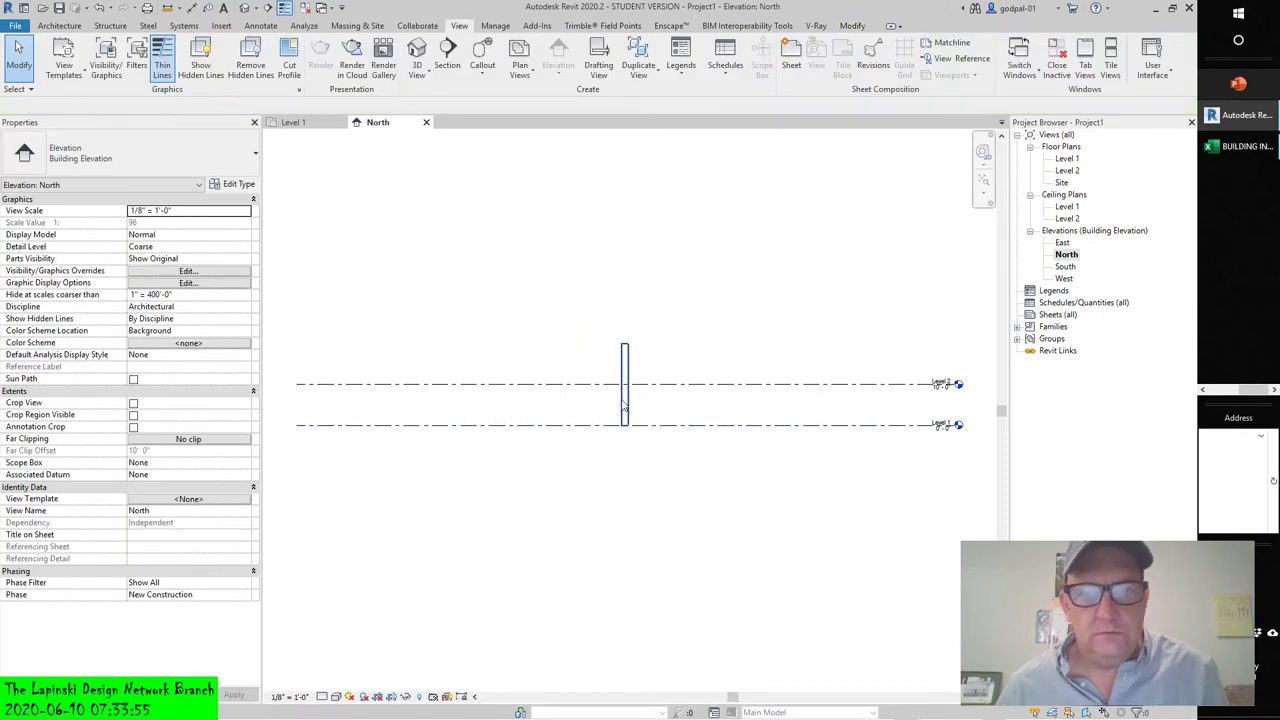
pyautogui.click(624, 395)
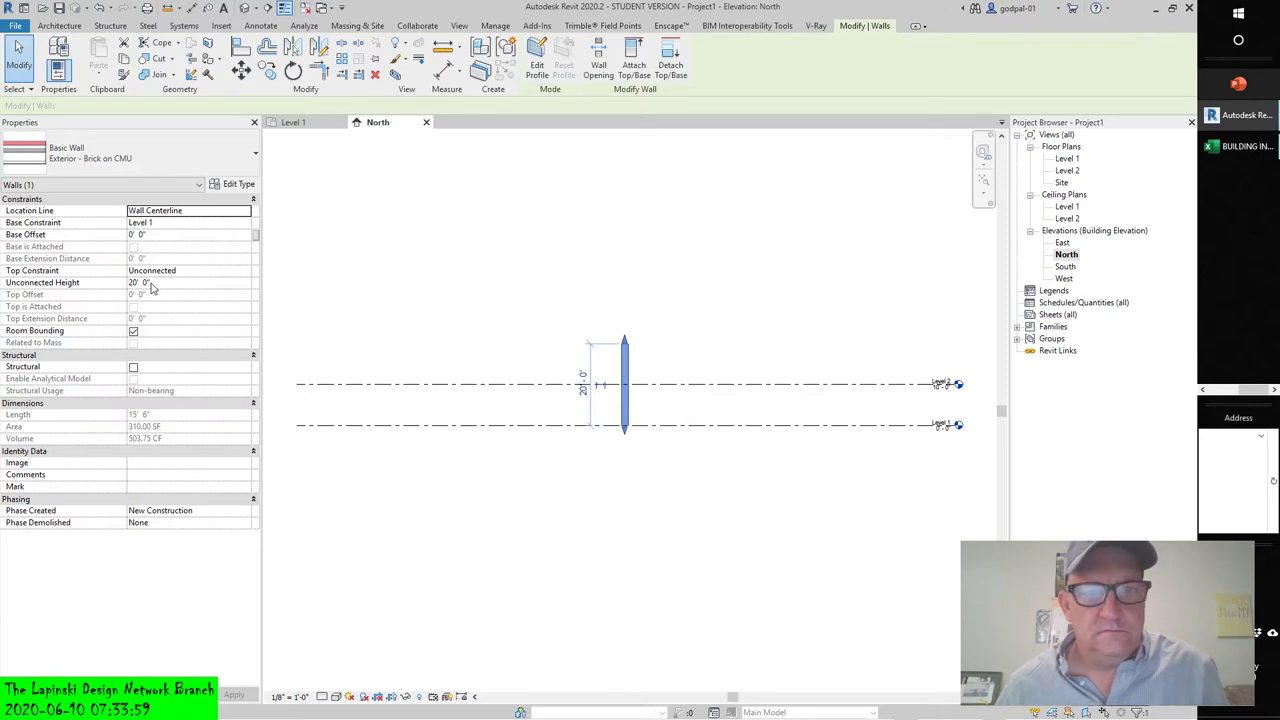
pyautogui.click(412, 567)
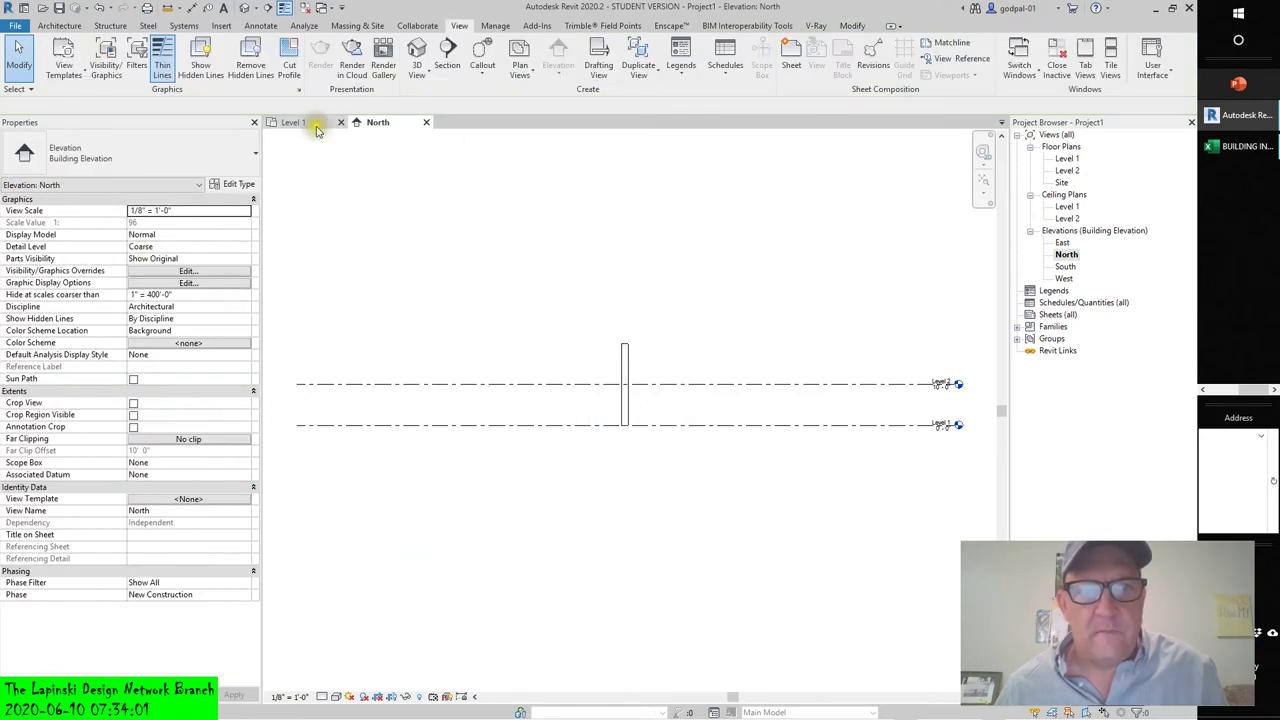
# Step: Go back to the Level 1 plan and begin a new Generic - 12" floor sketch
pyautogui.click(295, 123)
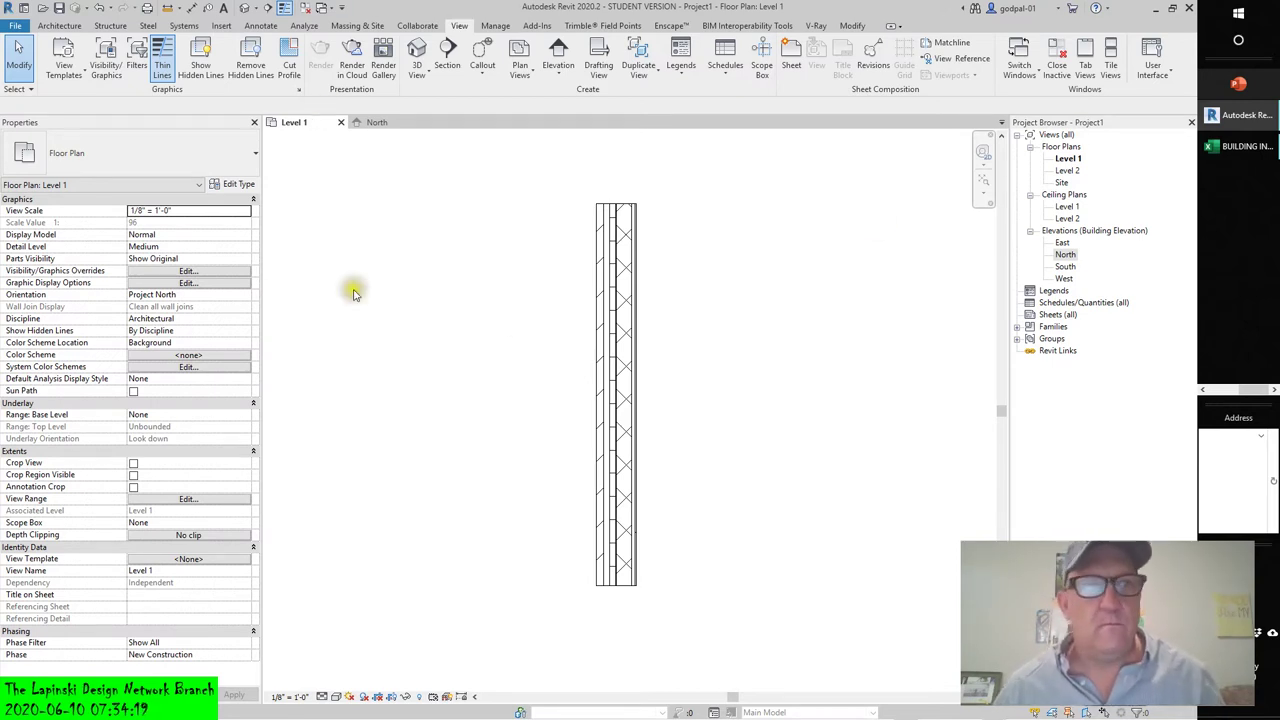
pyautogui.click(62, 26)
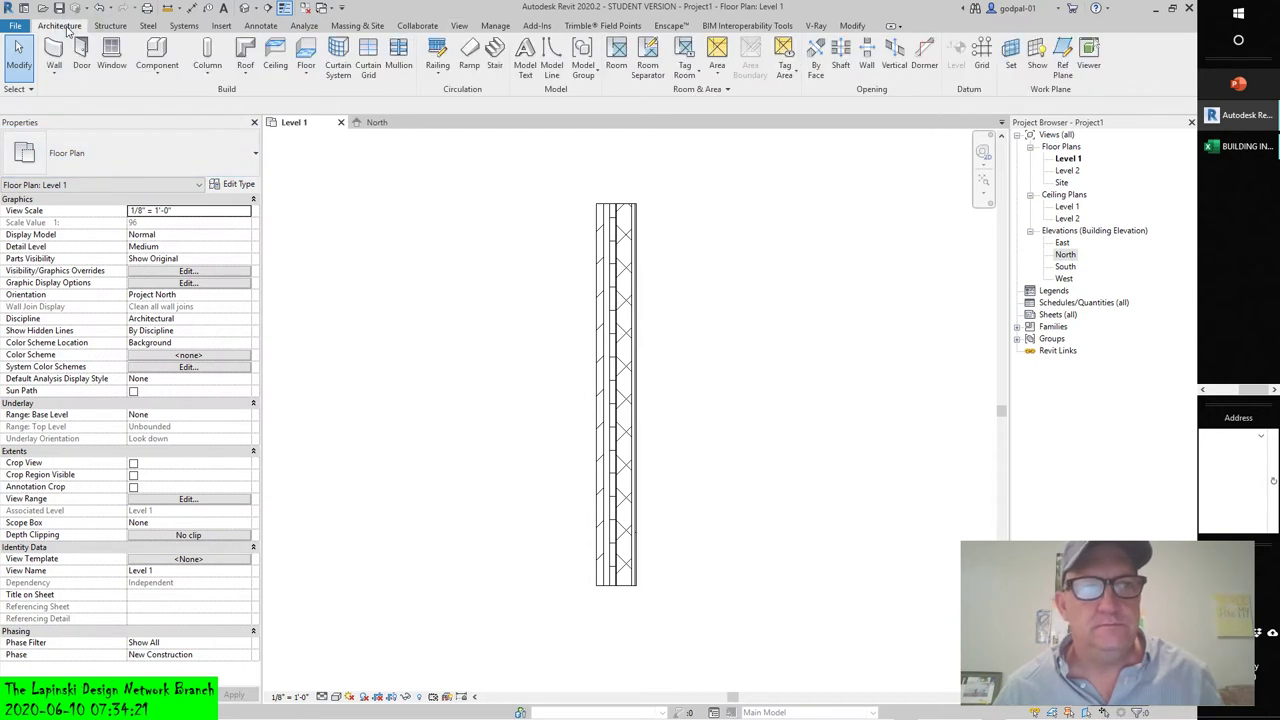
pyautogui.click(310, 50)
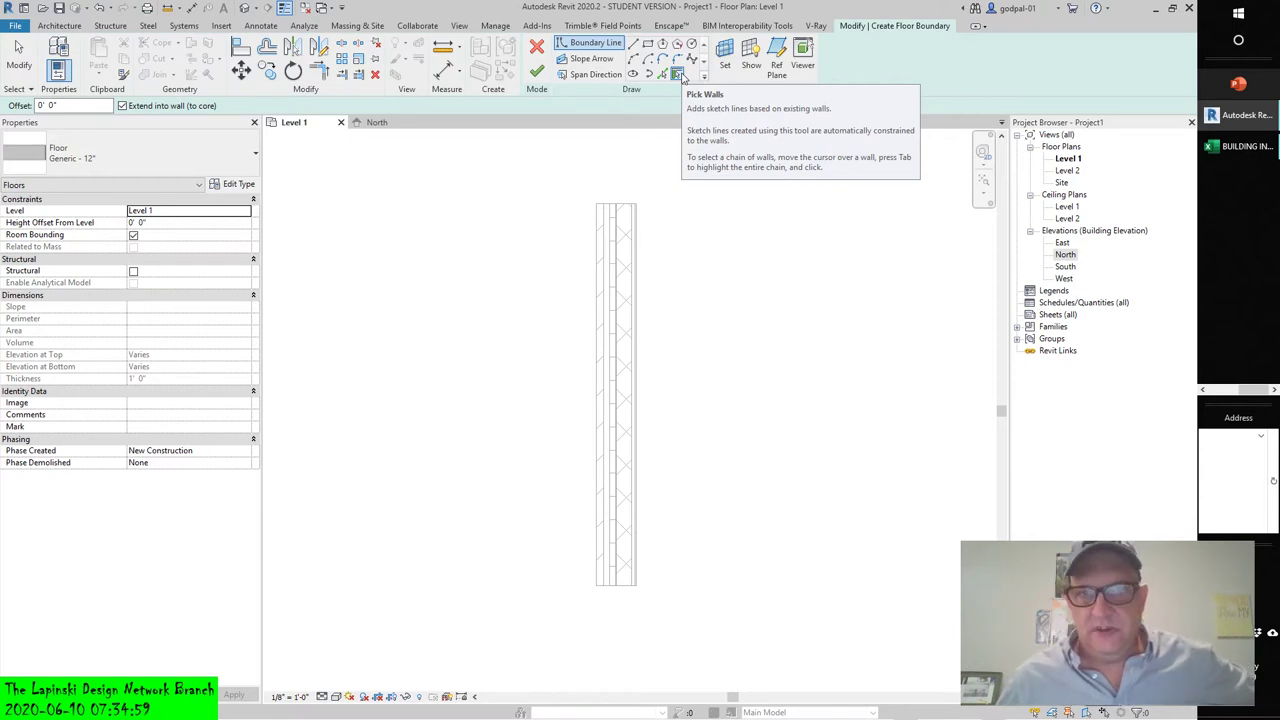
# Step: Cancel the floor sketch and start new walls of type Exterior - Brick on CMU
pyautogui.click(537, 46)
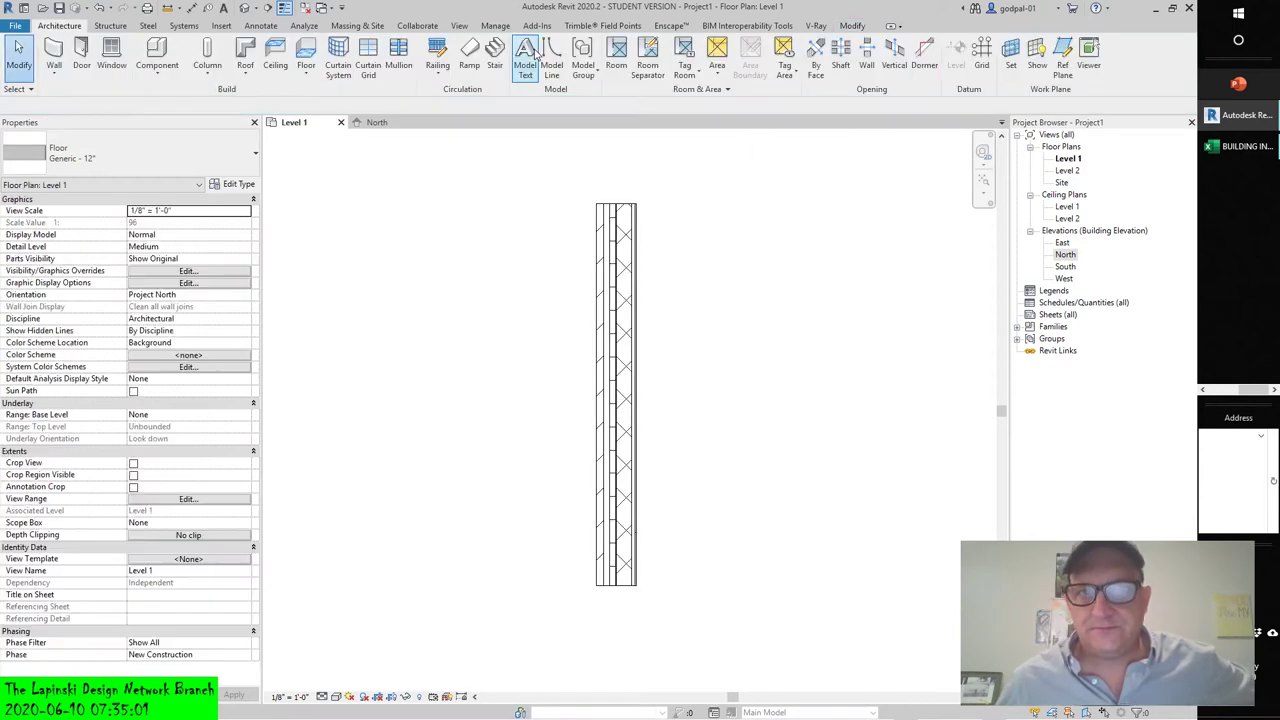
pyautogui.scroll(-3, 577, 306)
pyautogui.moveTo(574, 300); pyautogui.dragTo(449, 291, button='middle')
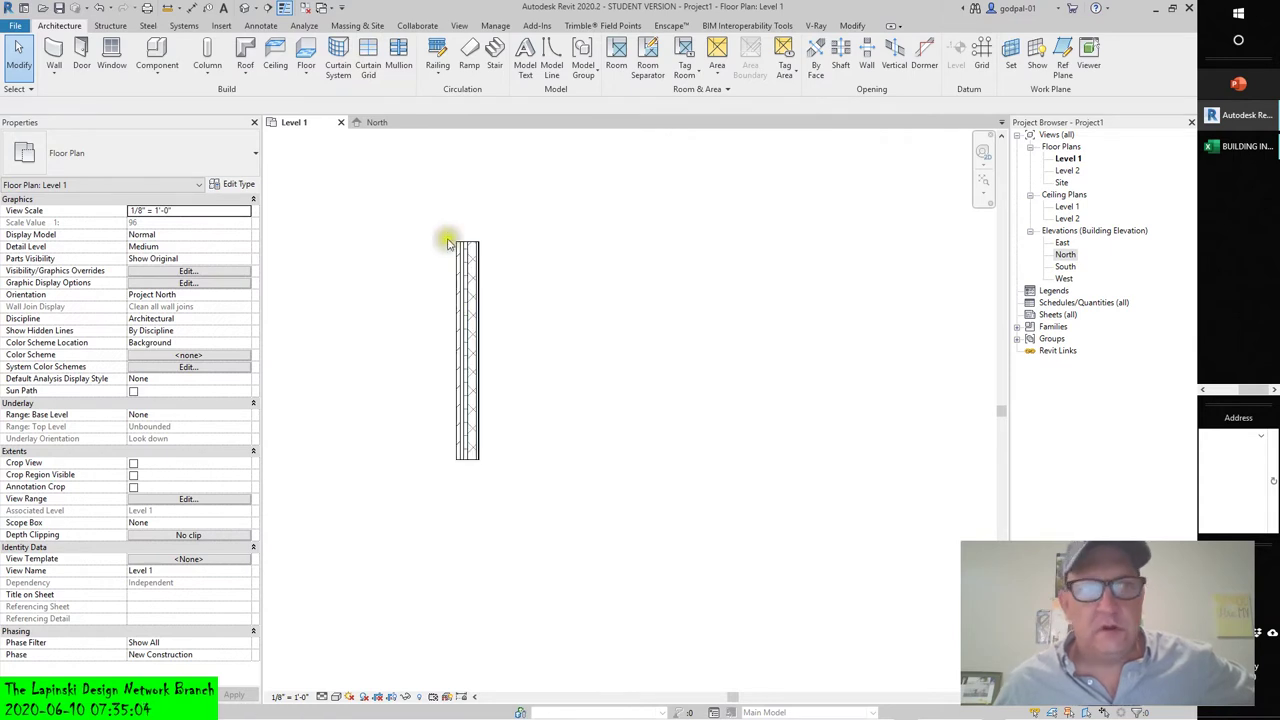
pyautogui.click(55, 55)
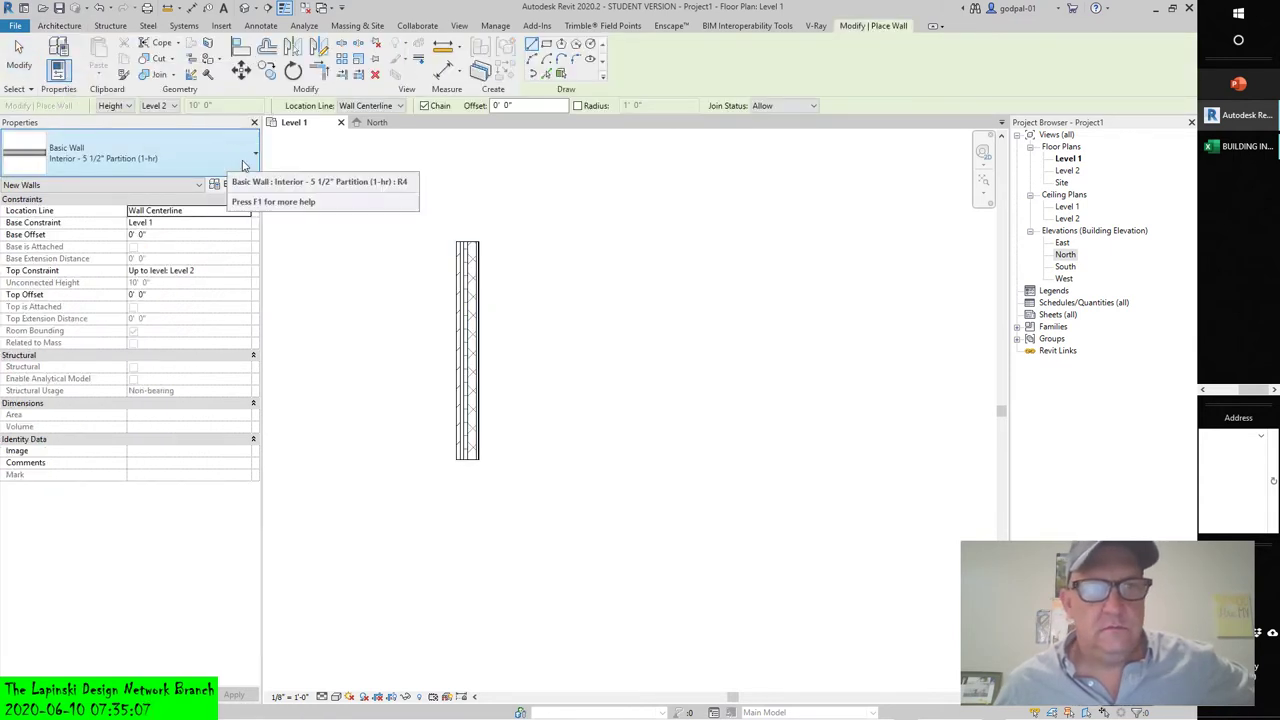
pyautogui.click(243, 165)
pyautogui.scroll(5, 180, 331)
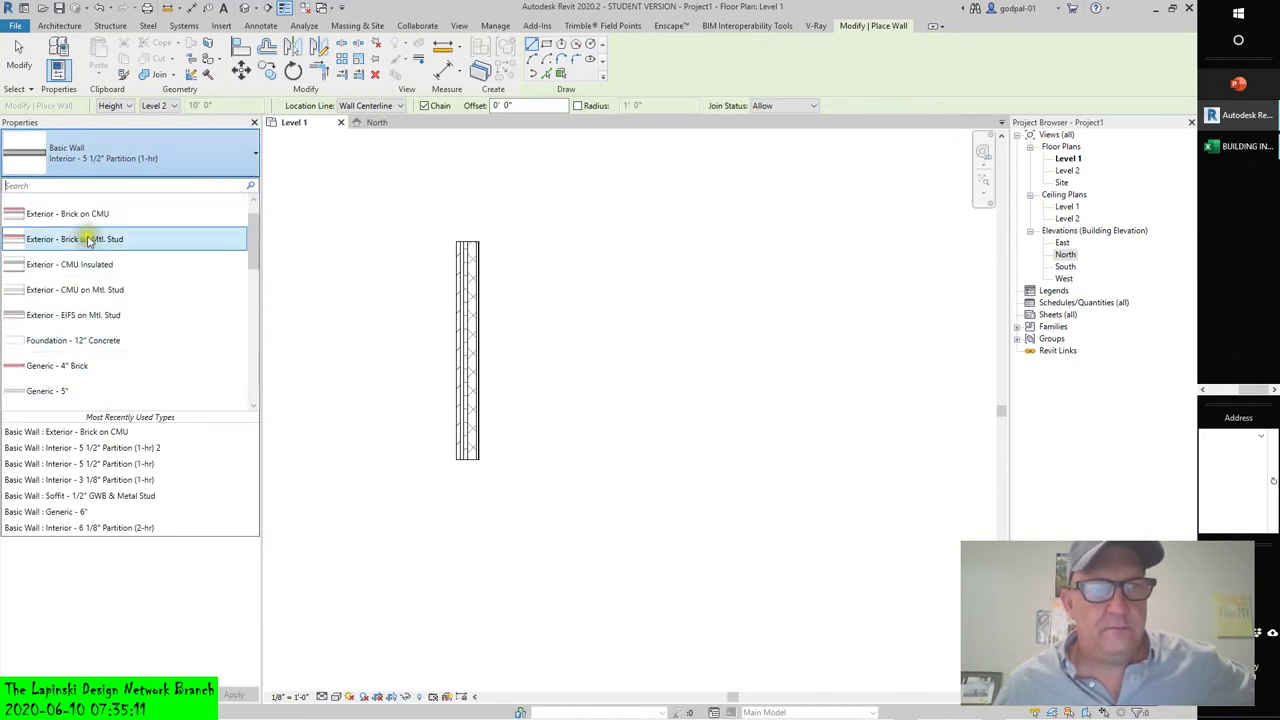
pyautogui.click(62, 213)
# Step: Draw the 18'-6" top, 15'-6" right and bottom walls, closing the rectangle
pyautogui.click(466, 245)
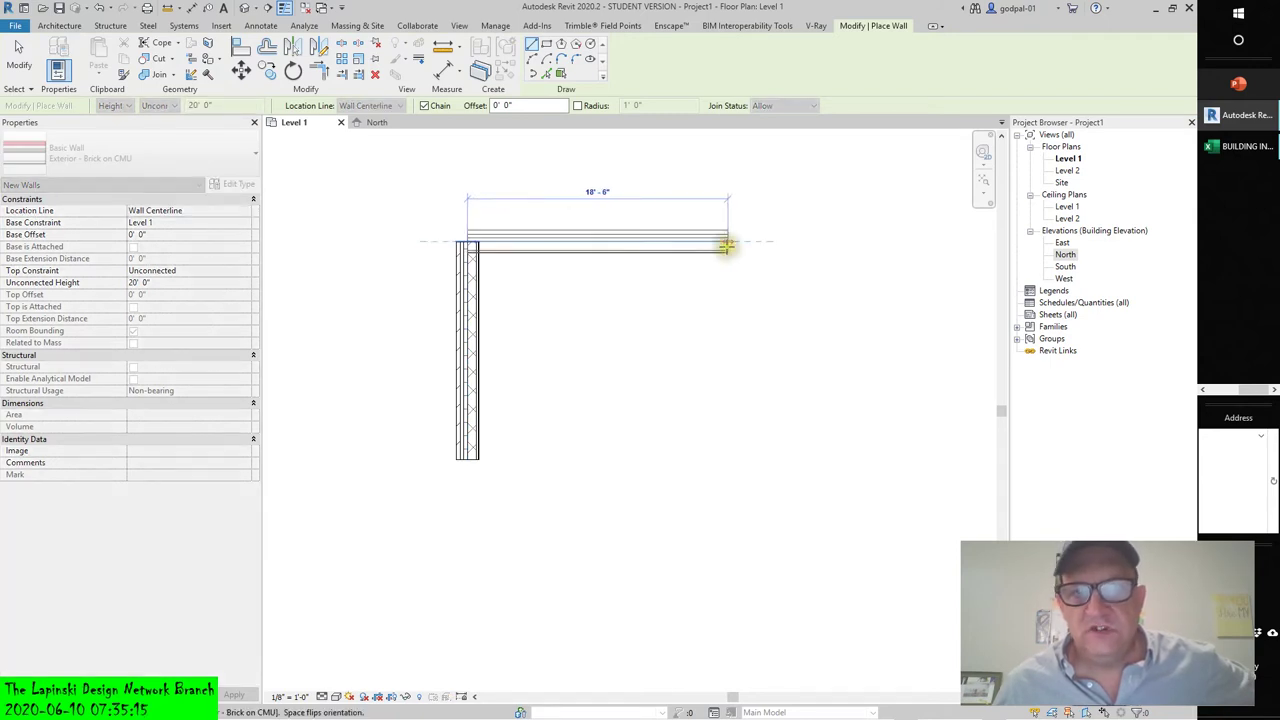
pyautogui.click(728, 244)
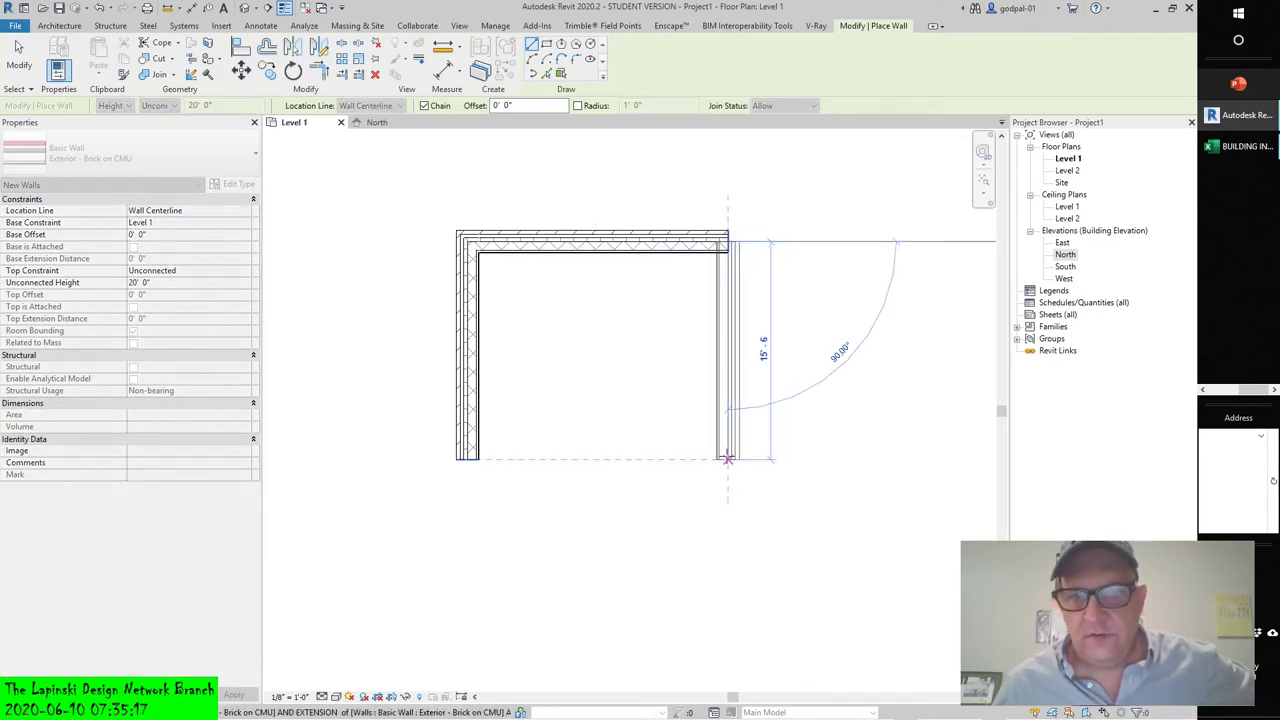
pyautogui.click(727, 459)
pyautogui.click(466, 460)
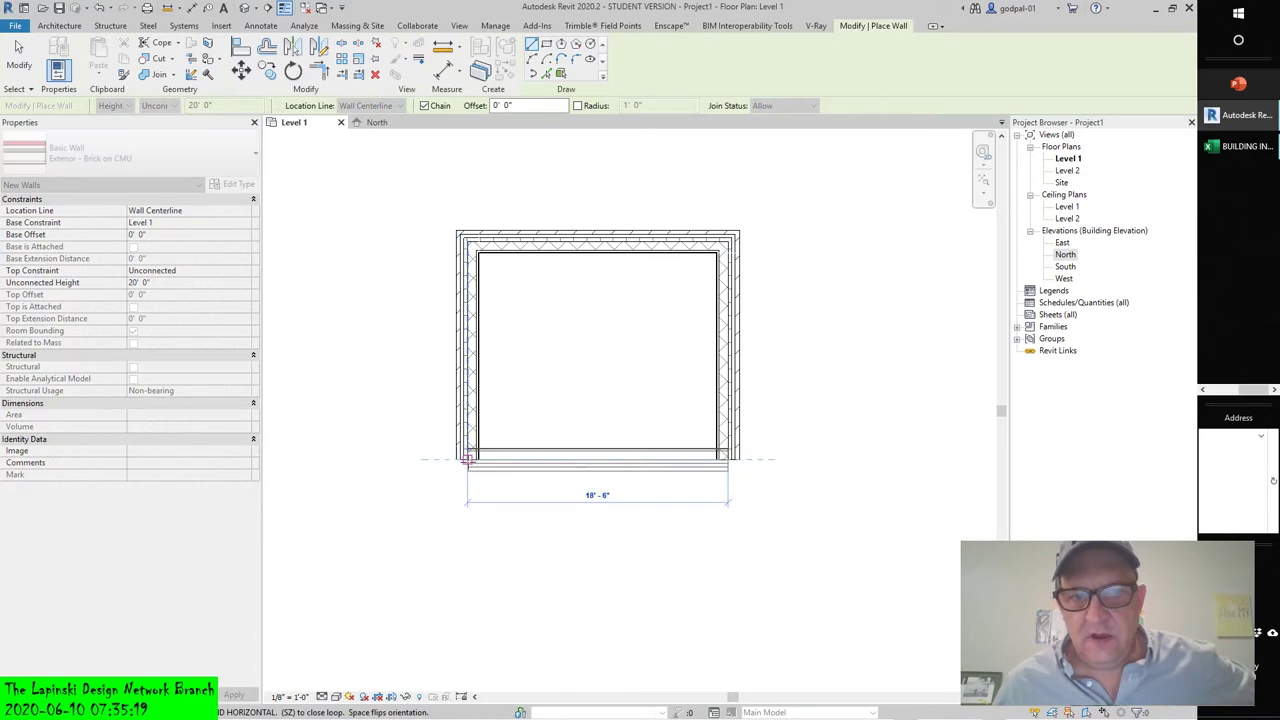
# Step: Create a floor by picking the top, right, bottom and left walls as its edges
pyautogui.click(18, 55)
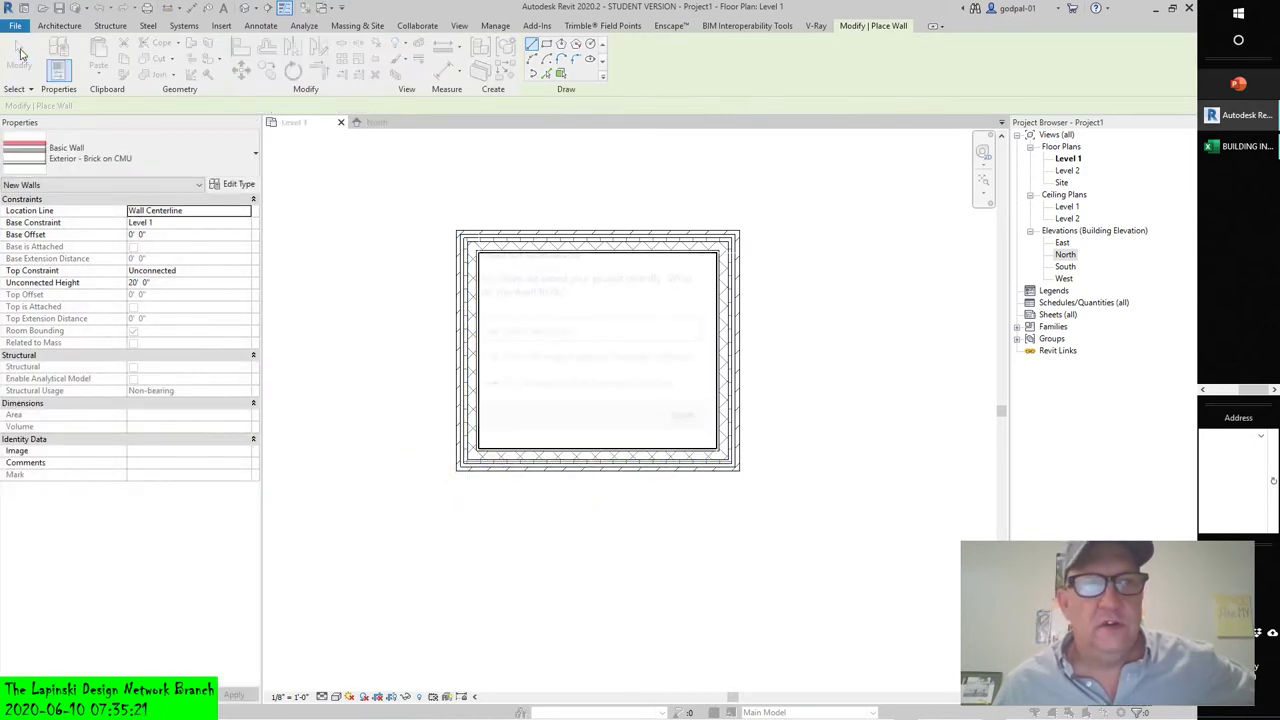
pyautogui.click(686, 418)
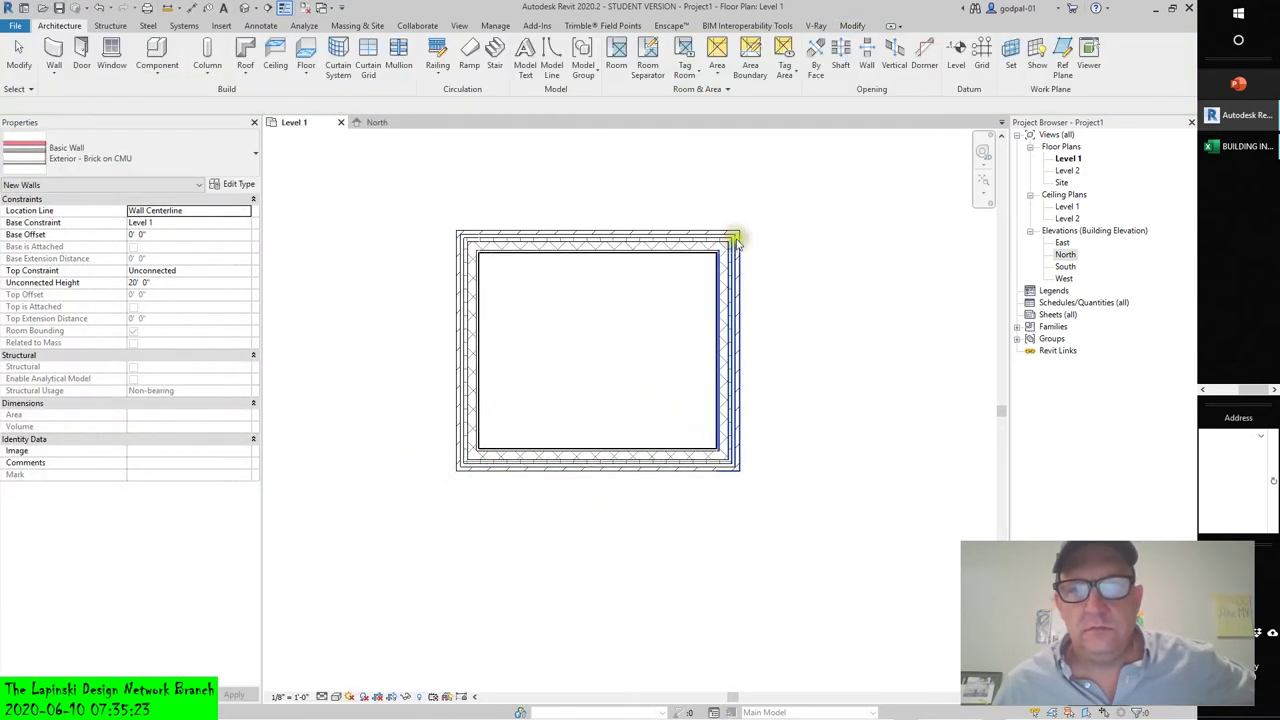
pyautogui.click(306, 55)
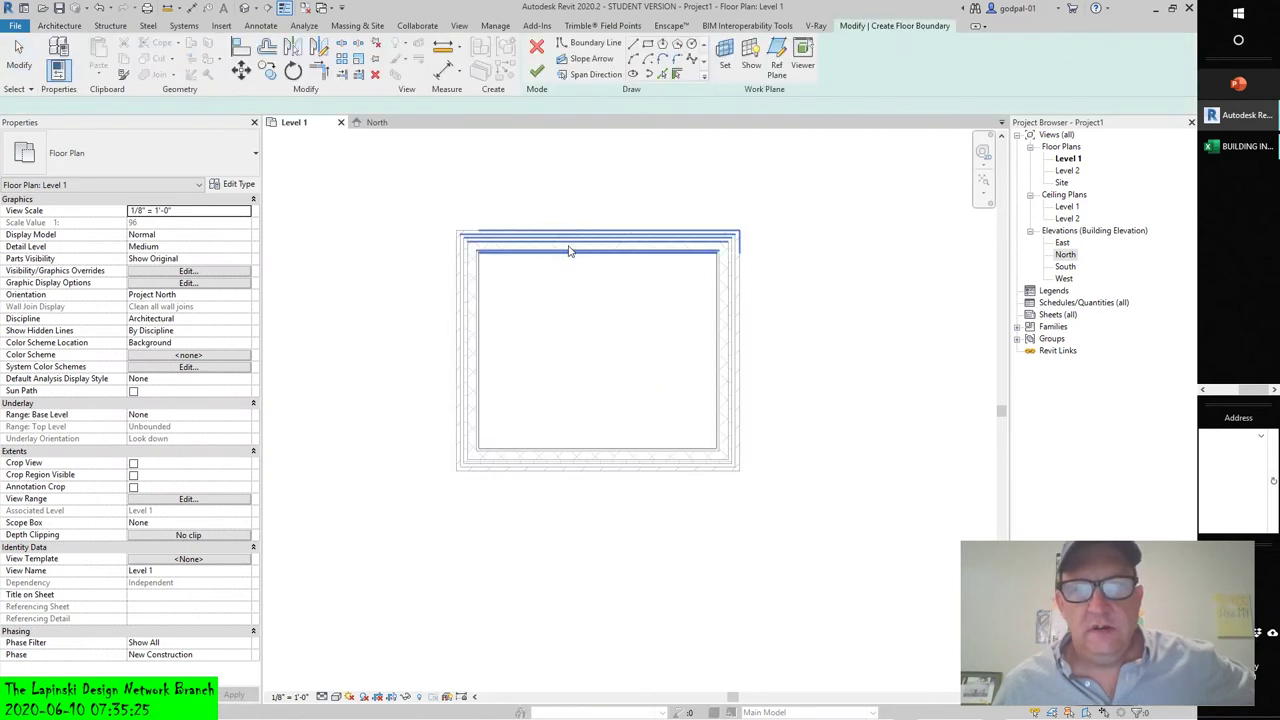
pyautogui.click(598, 248)
pyautogui.click(724, 340)
pyautogui.click(594, 466)
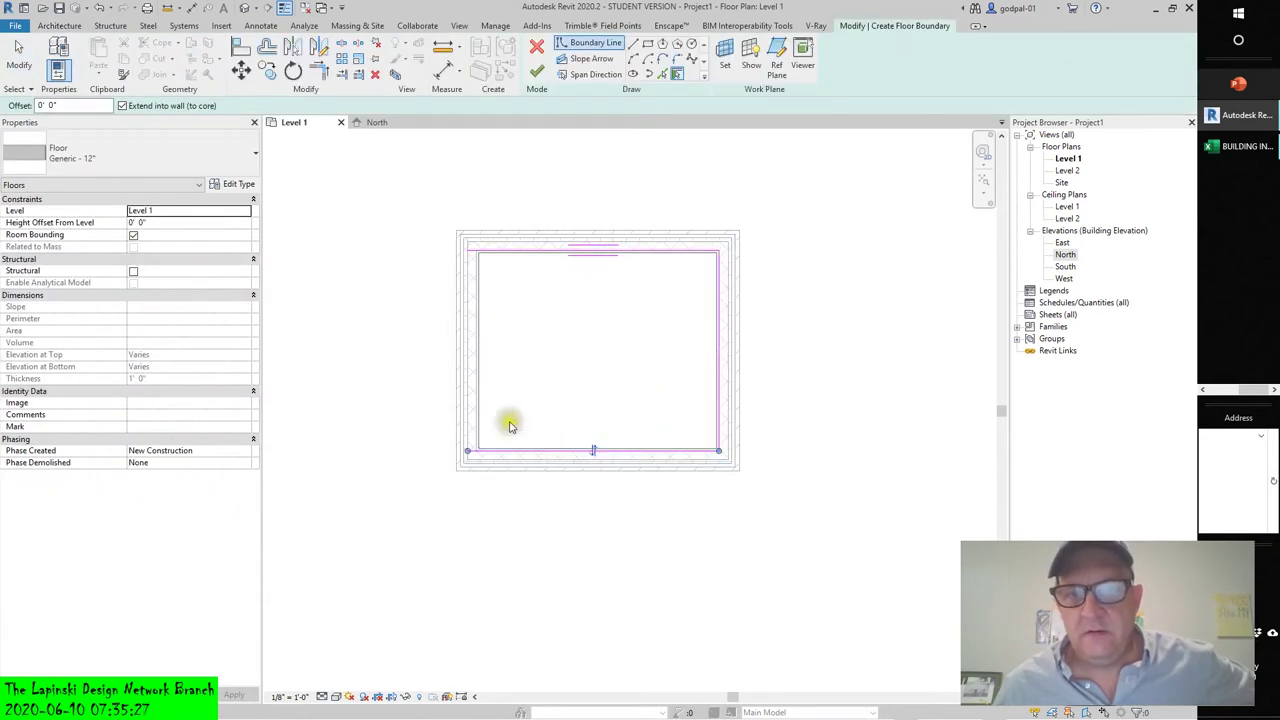
pyautogui.click(463, 393)
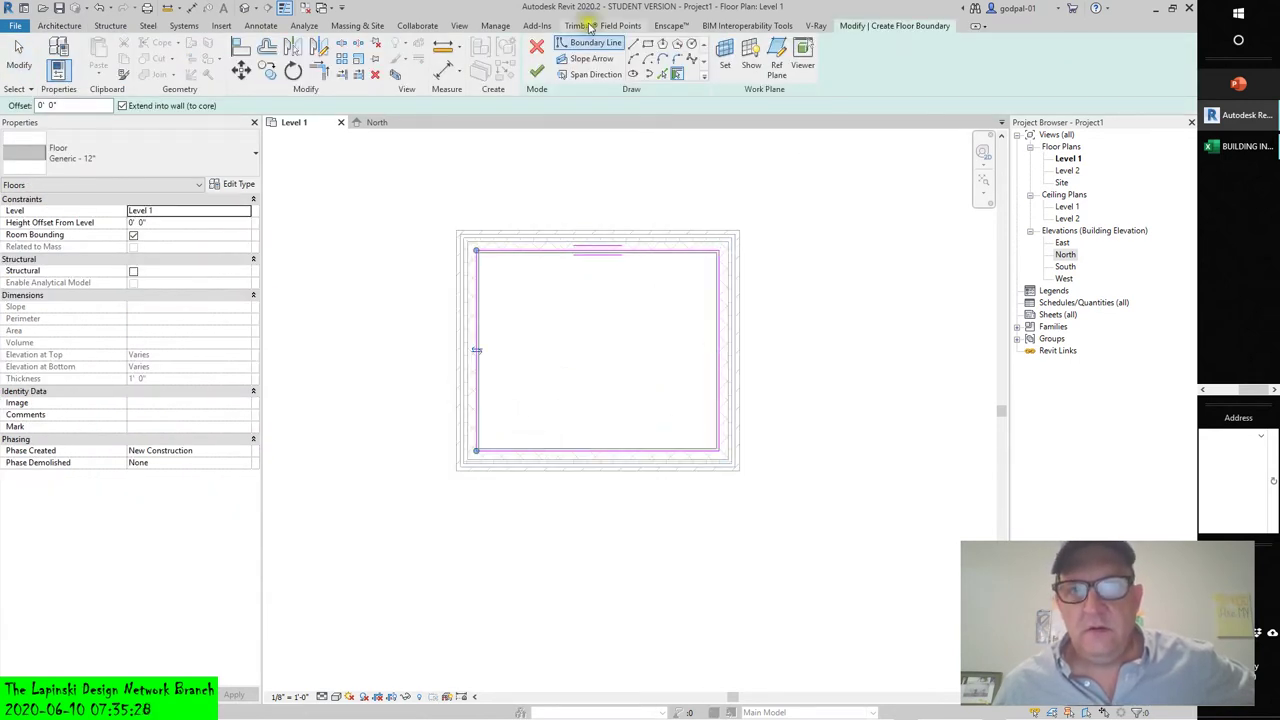
pyautogui.click(537, 72)
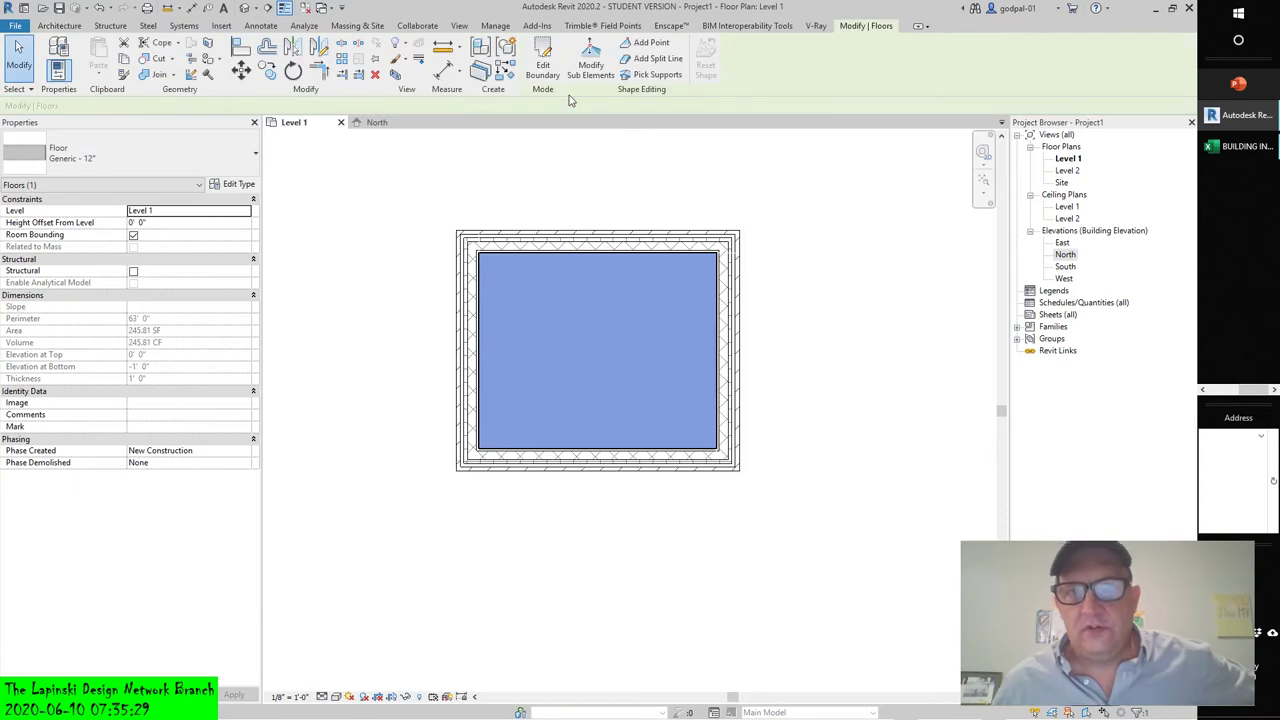
# Step: Check the North elevation, then undo twice to discard the floor
pyautogui.click(388, 124)
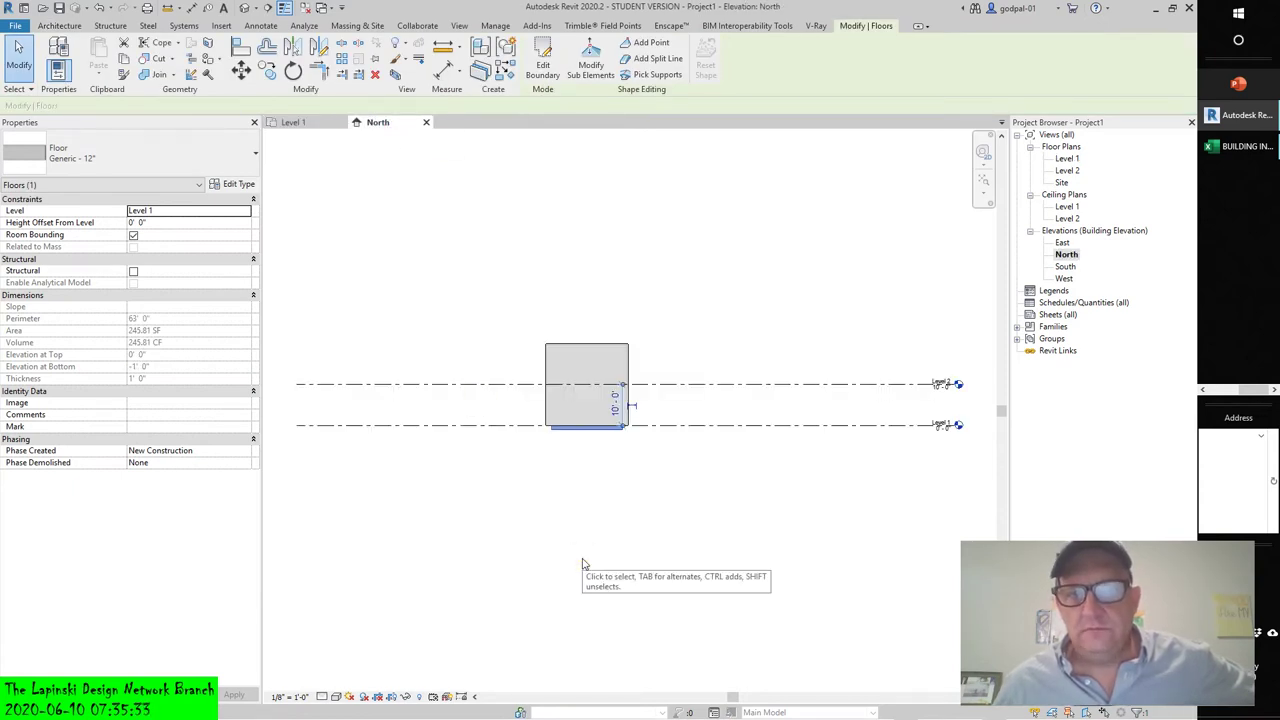
pyautogui.click(293, 124)
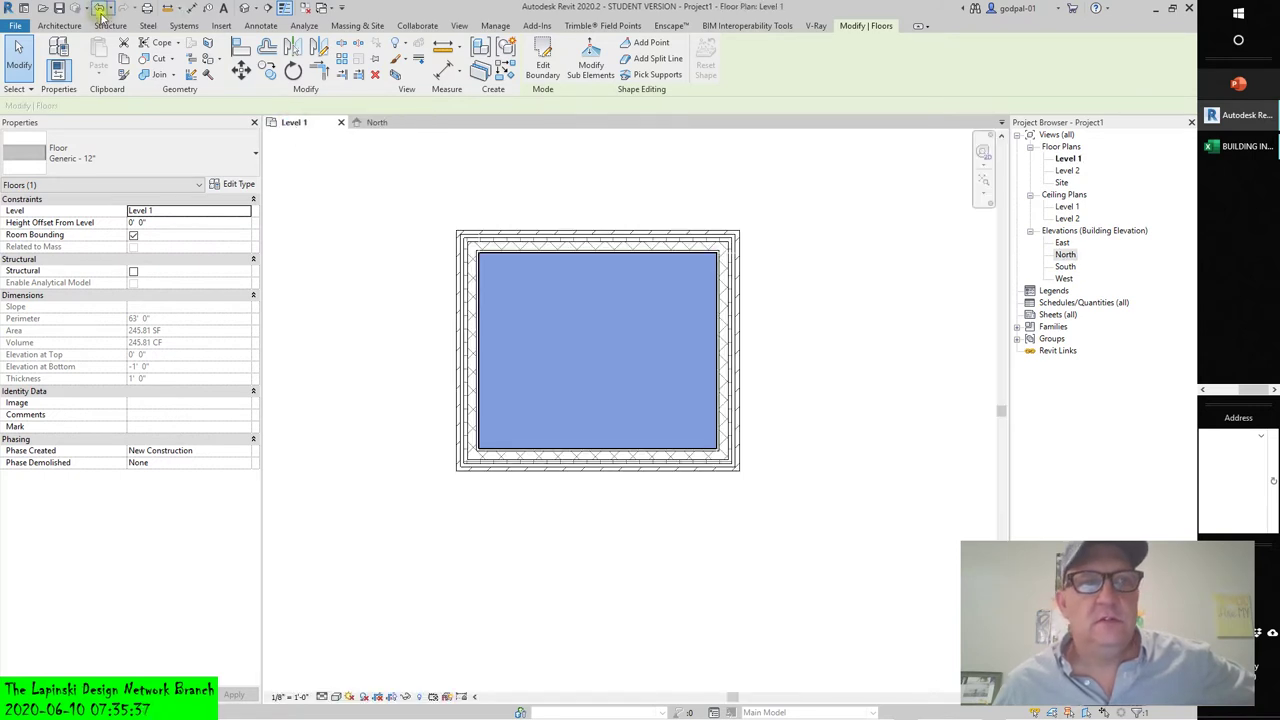
pyautogui.click(100, 8)
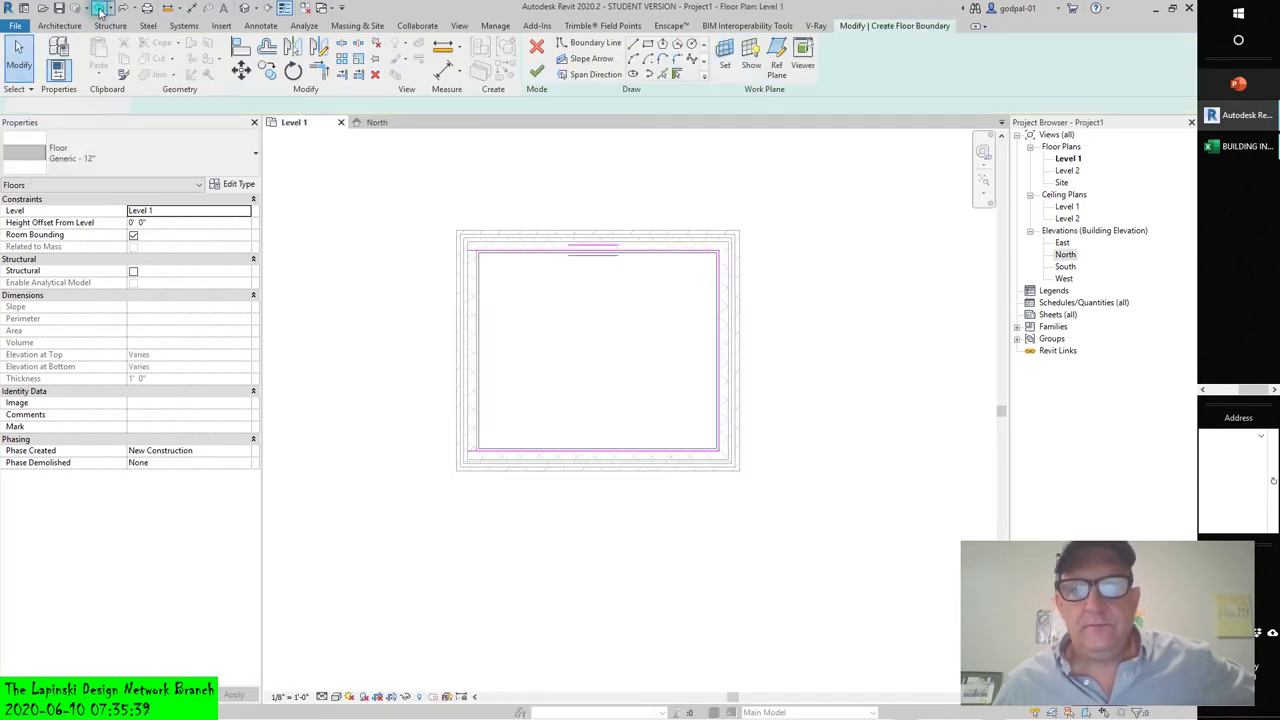
pyautogui.click(100, 8)
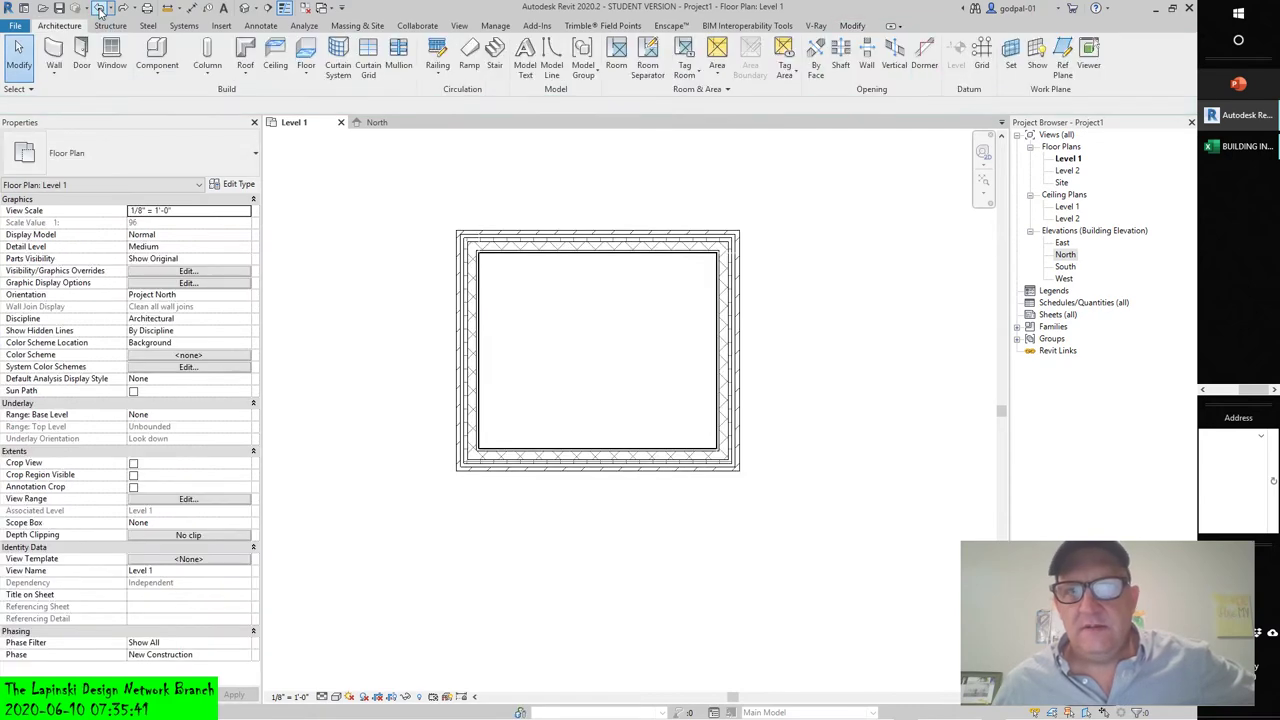
# Step: Delete the top, right and bottom walls, keeping only the left wall
pyautogui.click(685, 248)
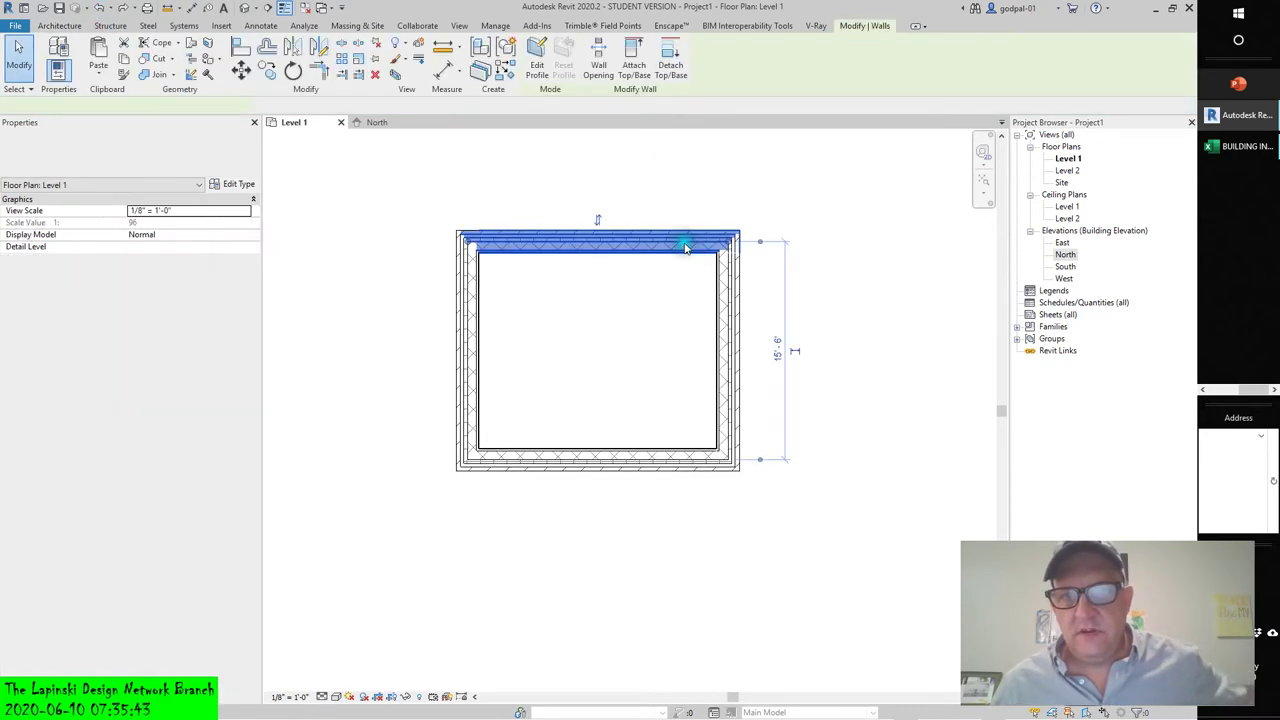
pyautogui.press('Delete')
pyautogui.click(731, 320)
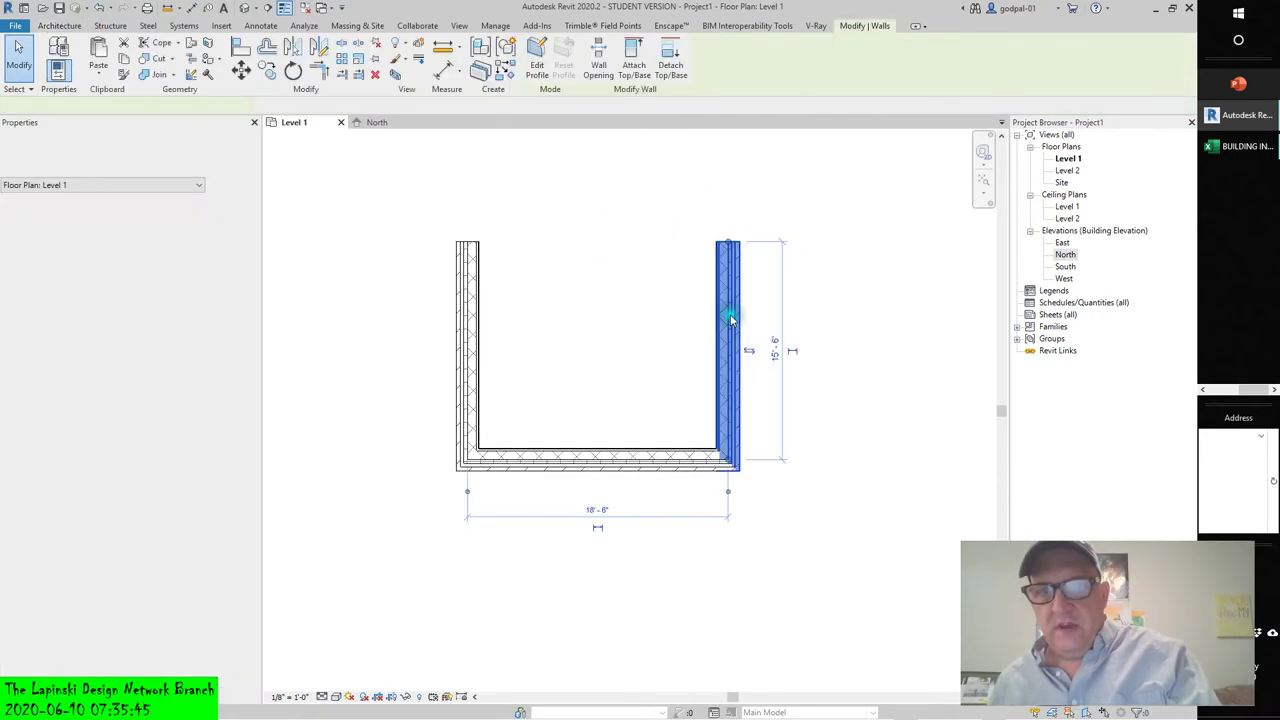
pyautogui.press('Delete')
pyautogui.click(622, 460)
pyautogui.press('Delete')
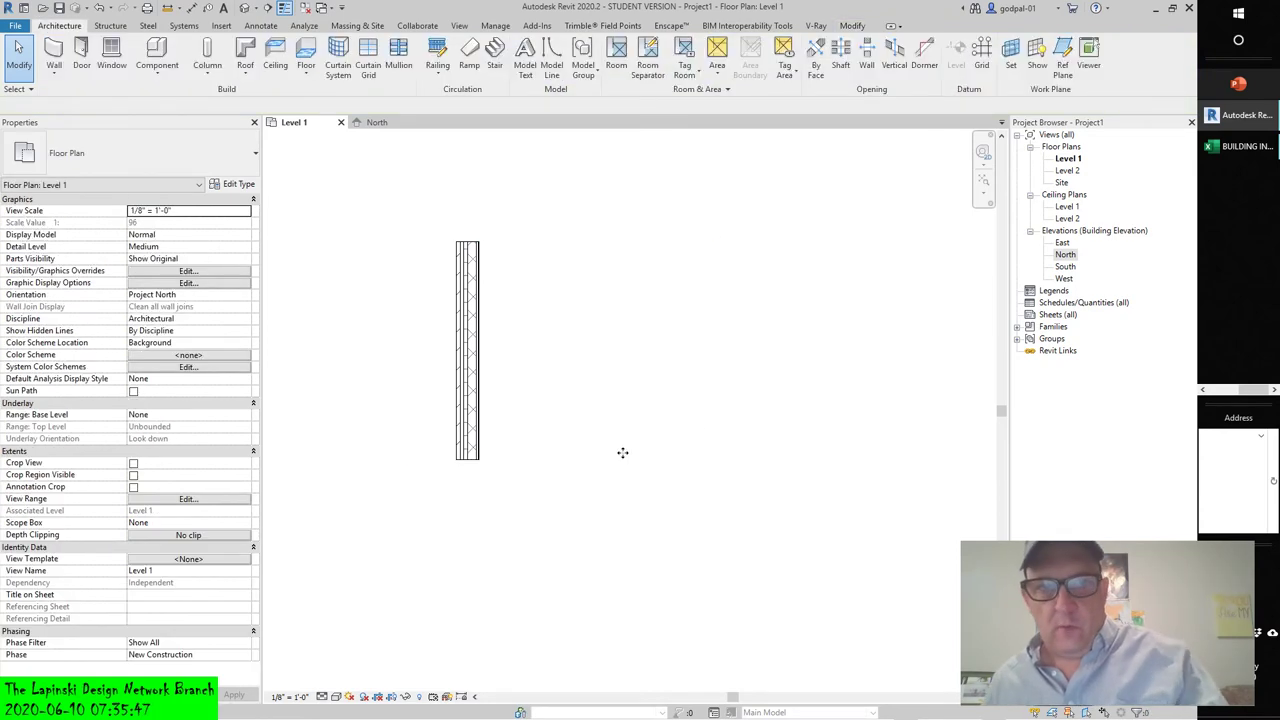
# Step: Start a floor and pick the remaining wall as a boundary edge
pyautogui.click(307, 55)
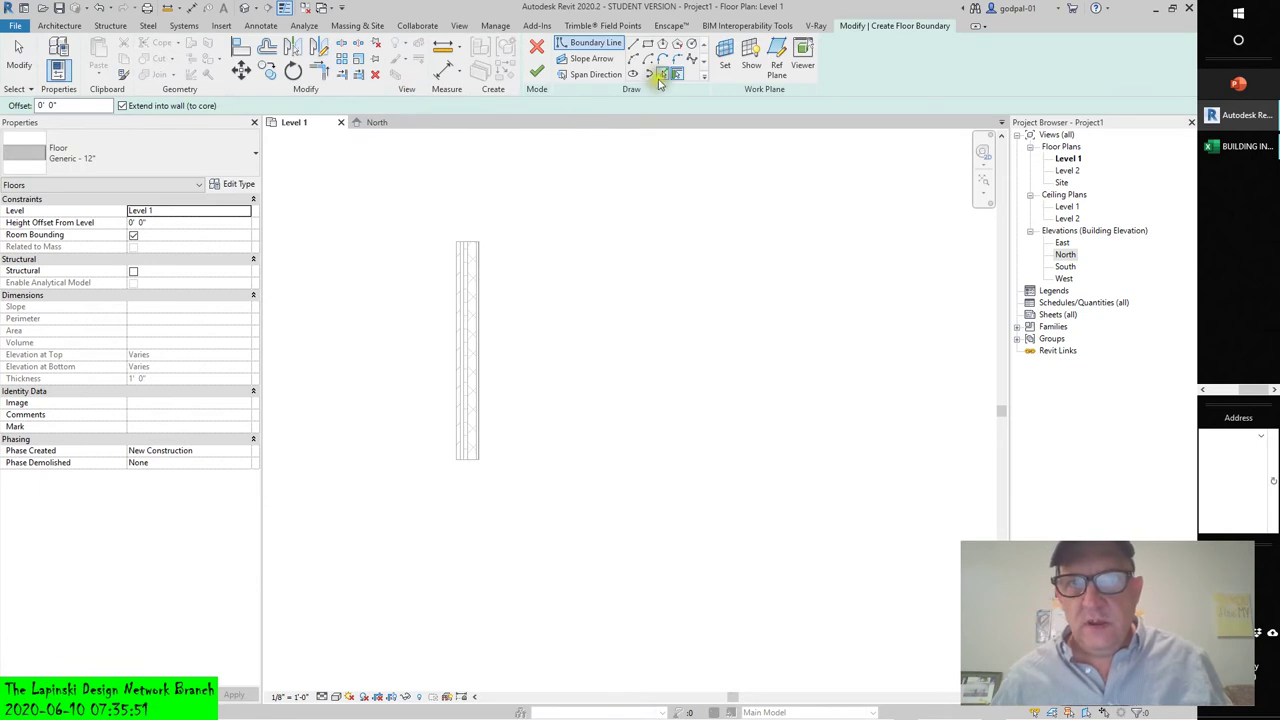
pyautogui.click(675, 75)
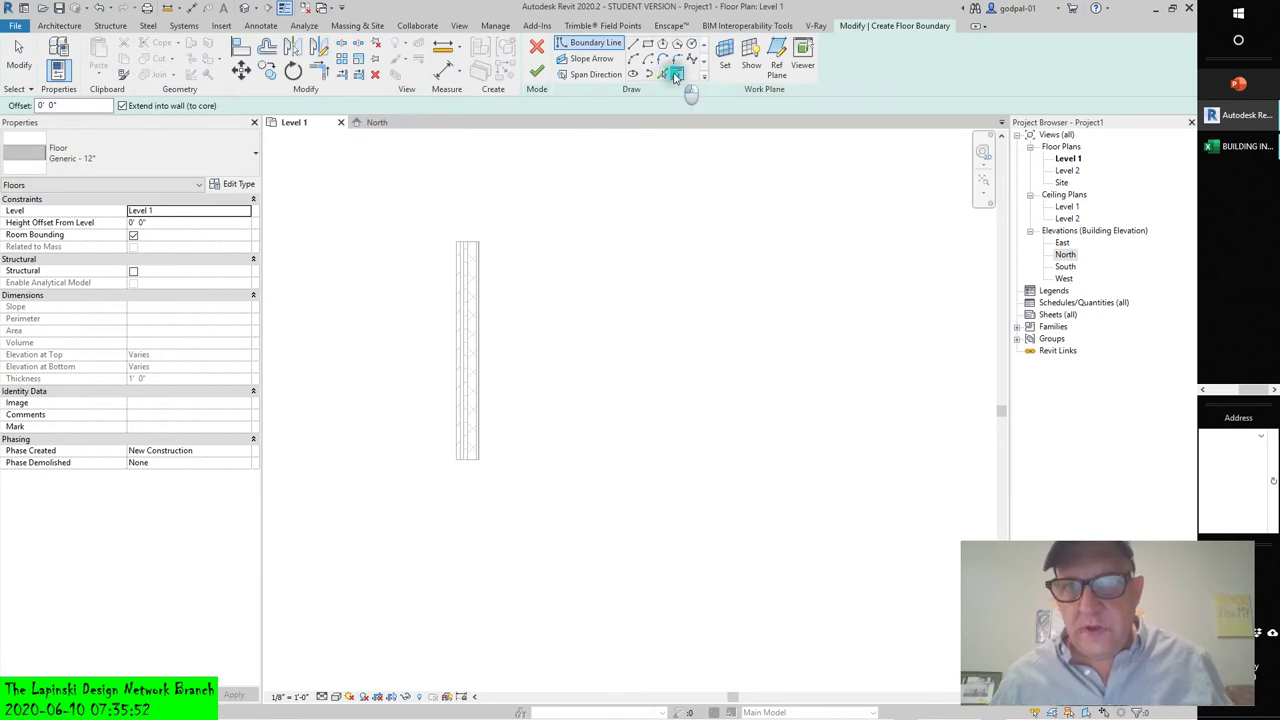
pyautogui.click(468, 330)
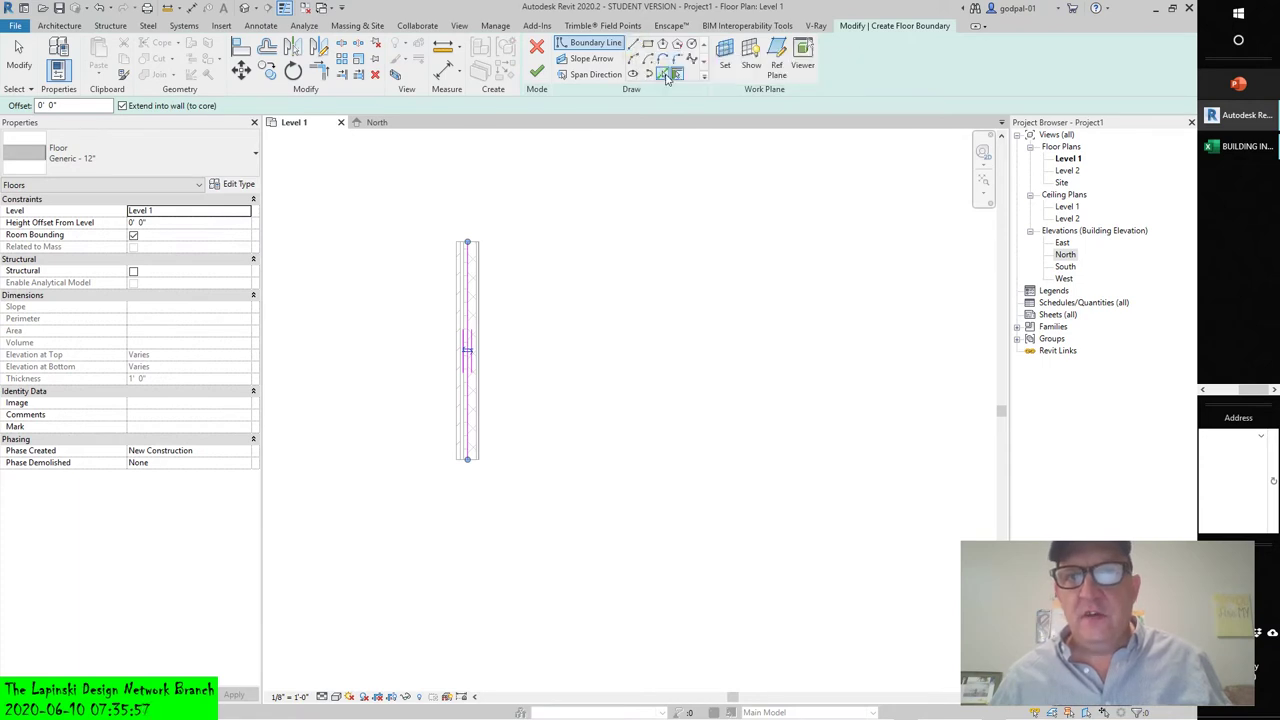
pyautogui.click(633, 43)
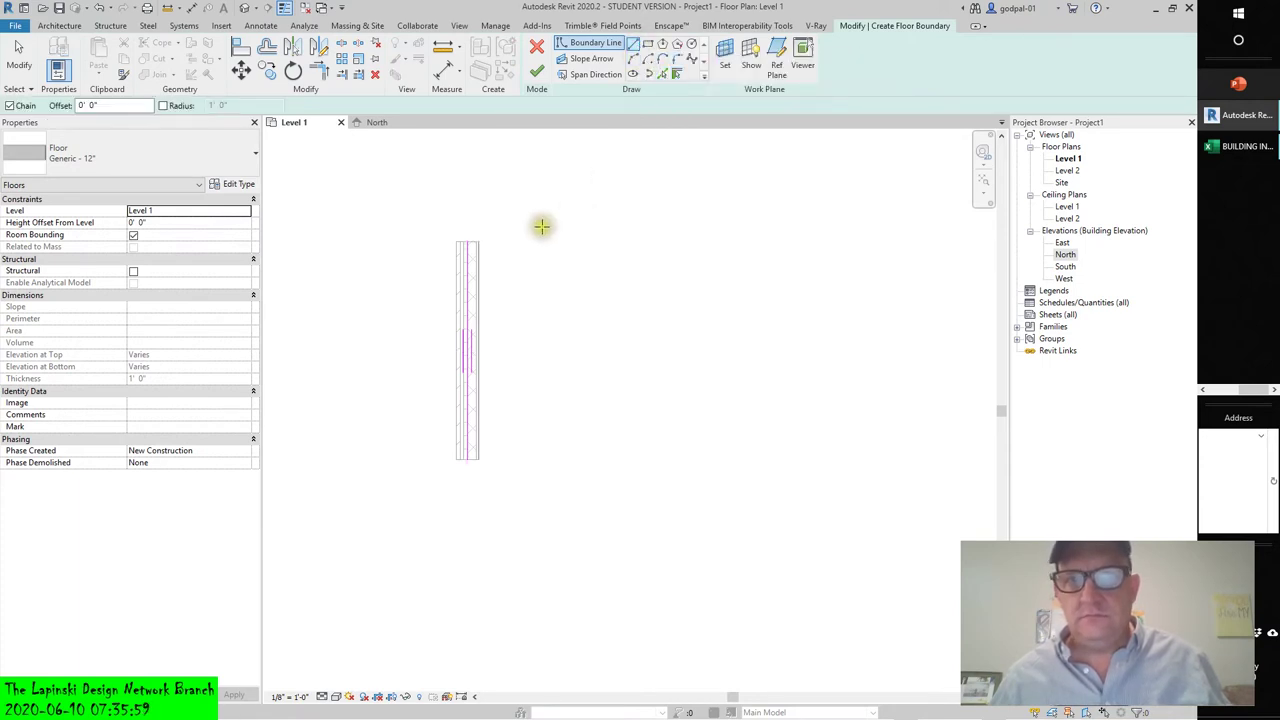
pyautogui.click(467, 242)
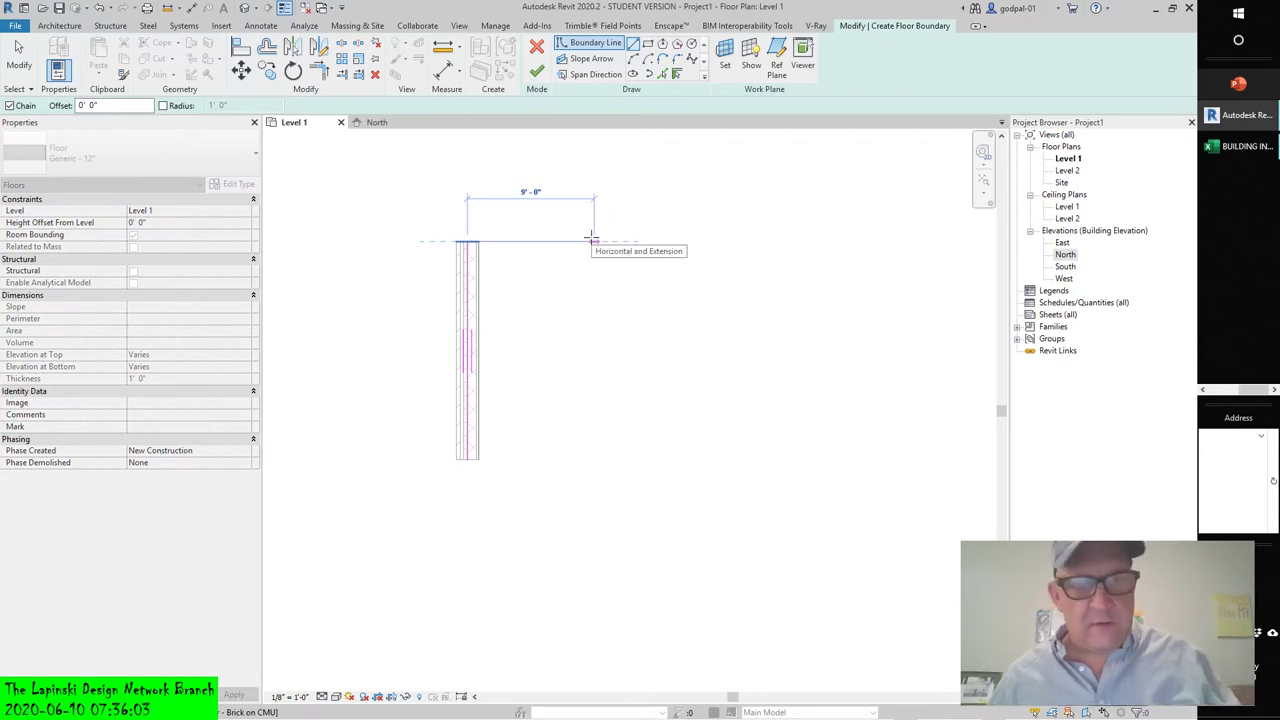
pyautogui.press('Escape')
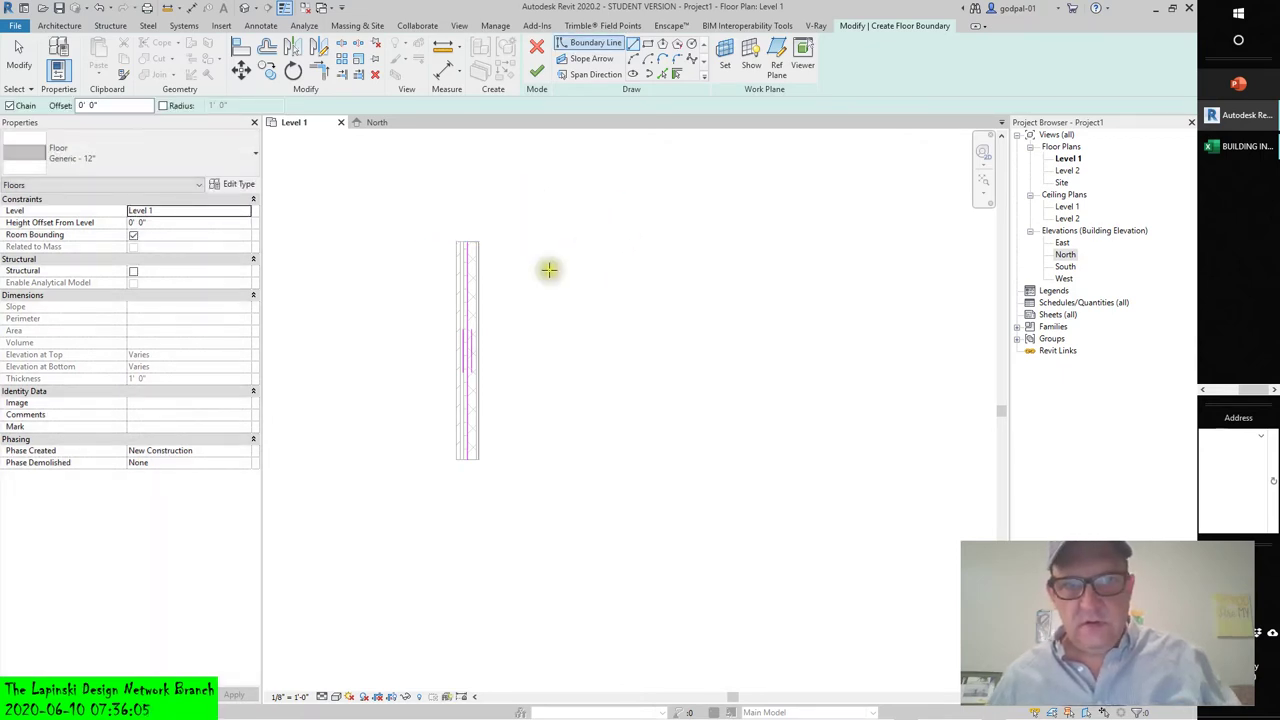
# Step: Sketch the slab's rectangular outline with lines extending out from the wall face
pyautogui.click(467, 242)
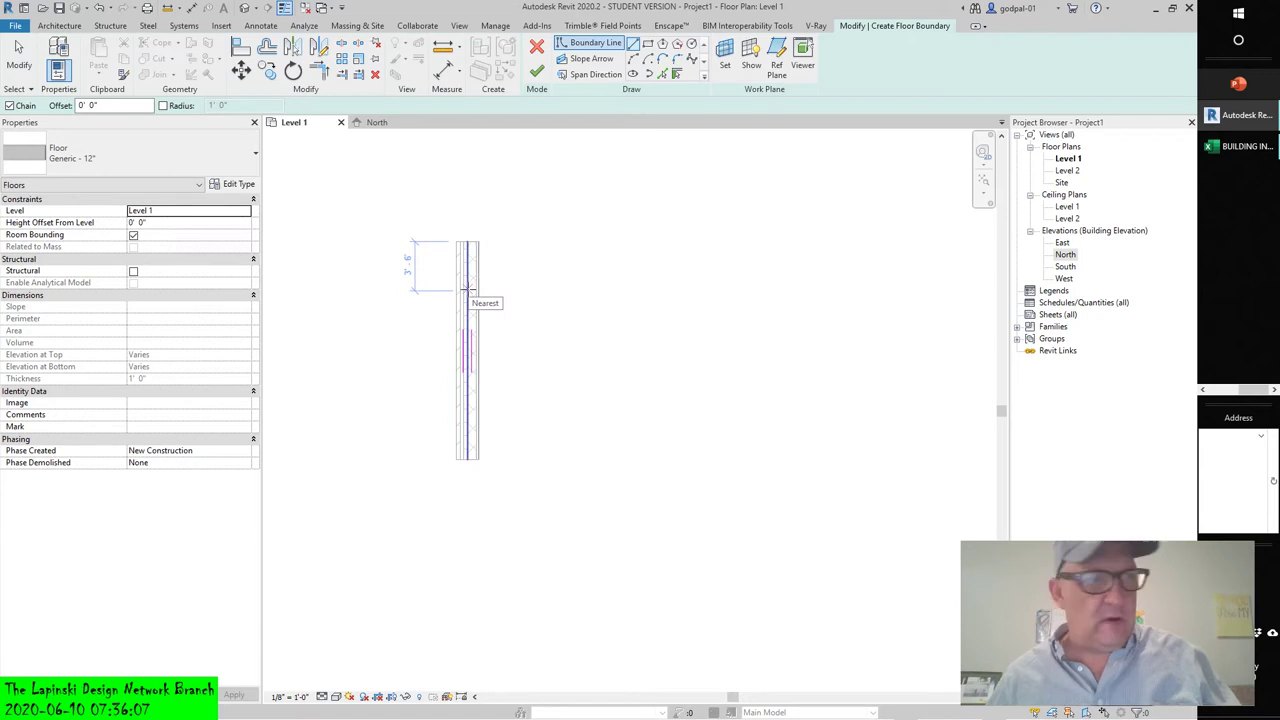
pyautogui.click(467, 288)
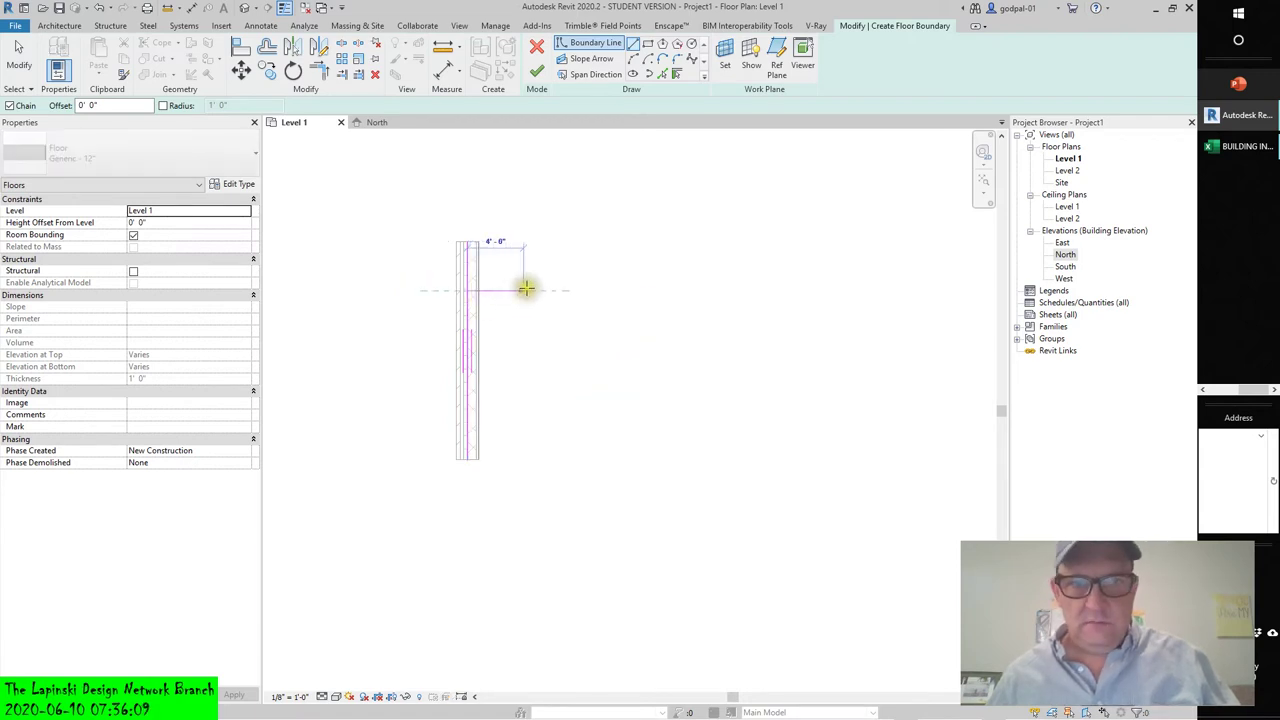
pyautogui.click(588, 290)
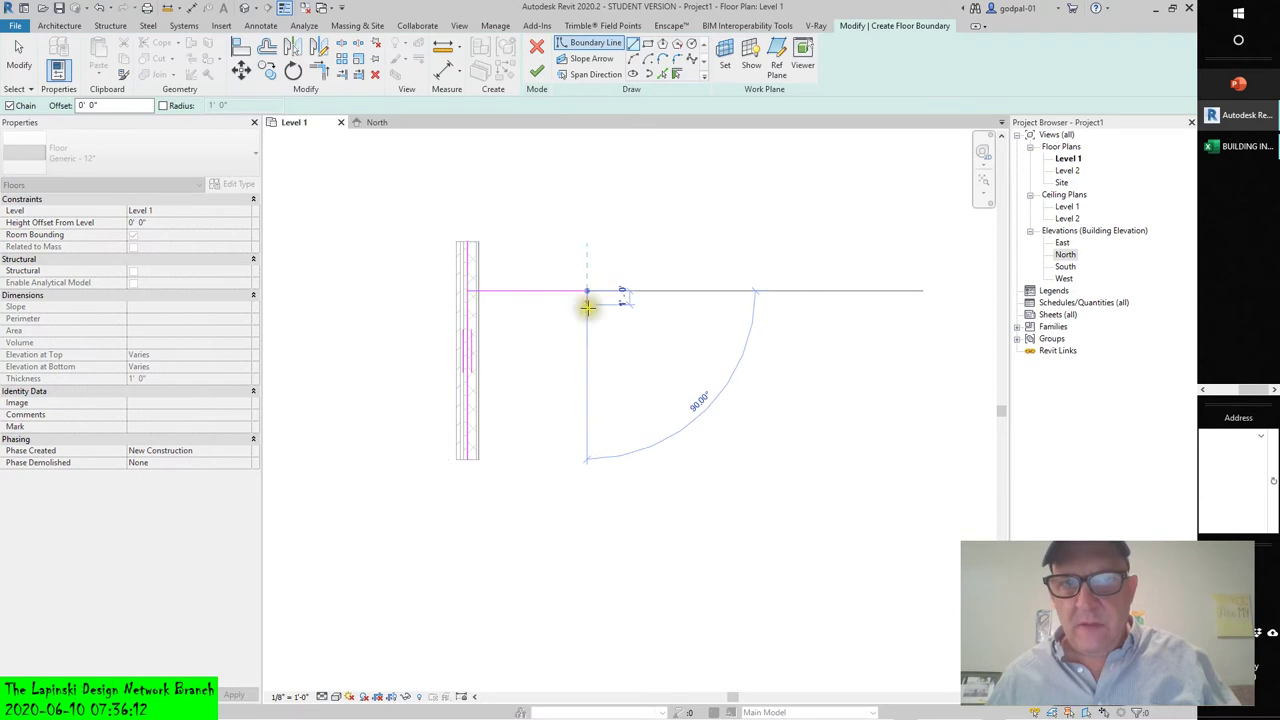
pyautogui.click(588, 395)
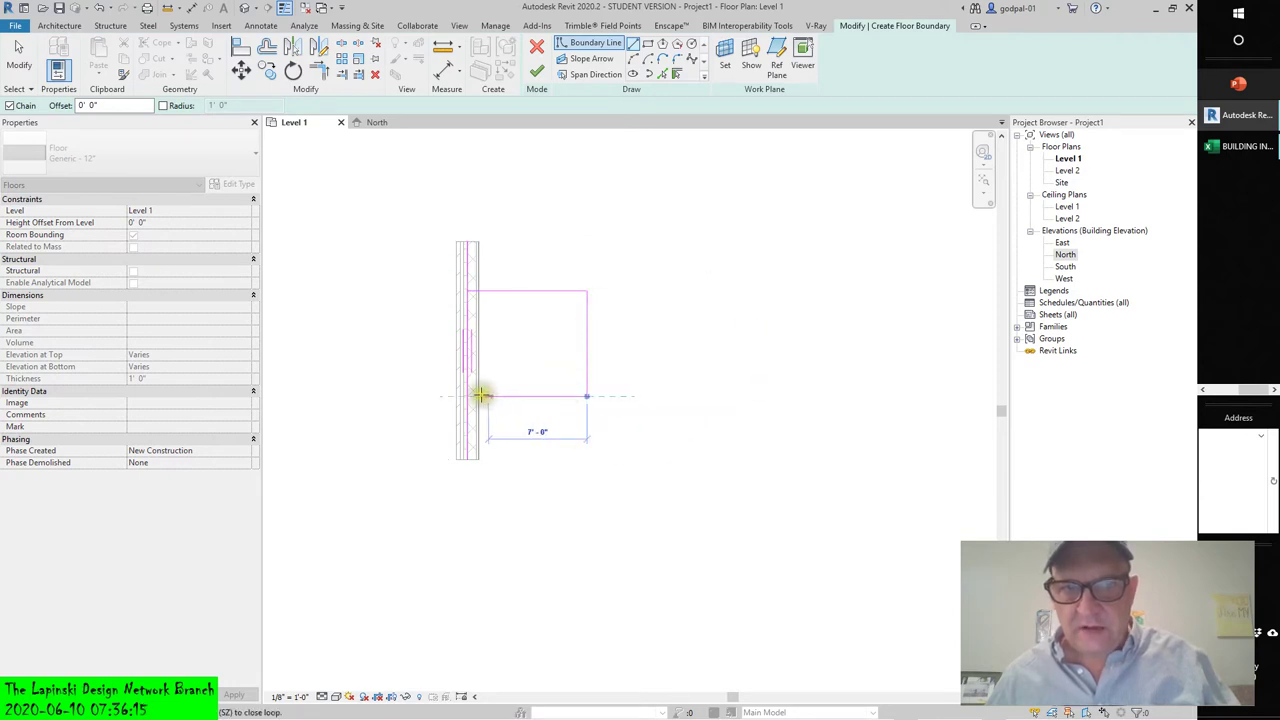
pyautogui.click(467, 395)
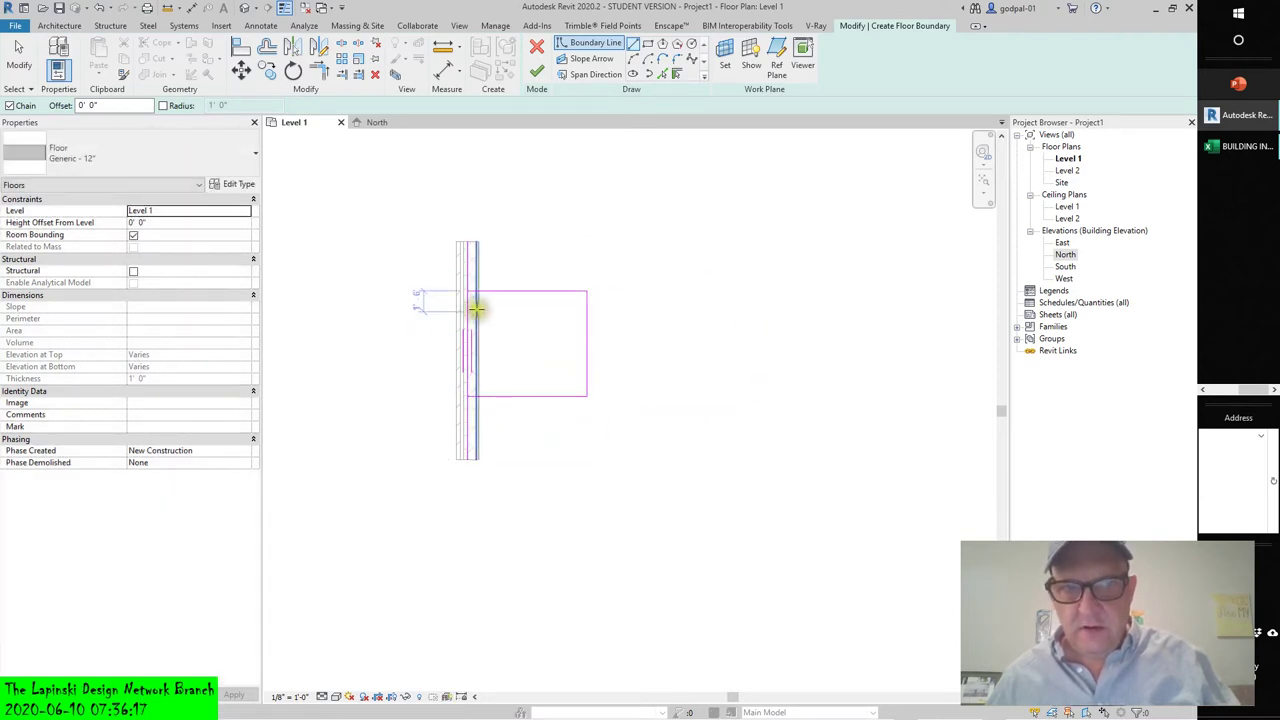
pyautogui.press('Escape')
pyautogui.press('Escape')
# Step: Trim the wall boundary line to the rectangle and finish the 63.75 SF Generic - 12" floor
pyautogui.click(467, 252)
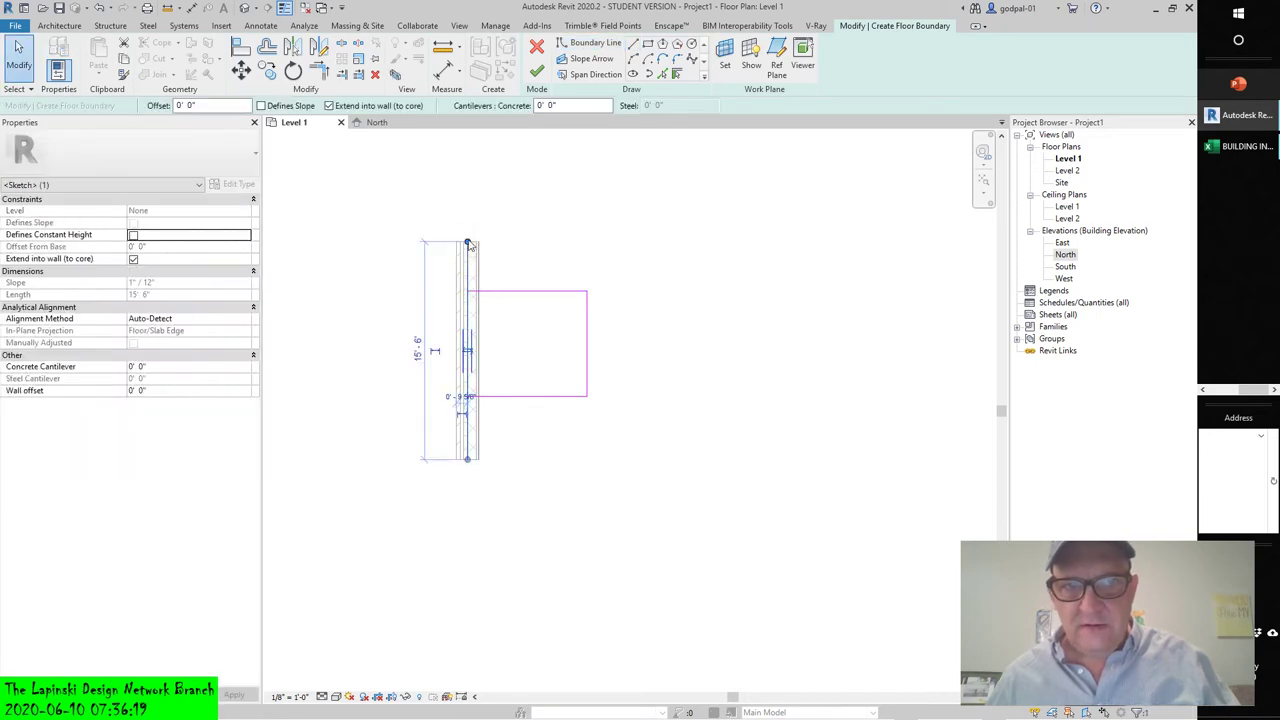
pyautogui.moveTo(468, 245); pyautogui.dragTo(467, 288)
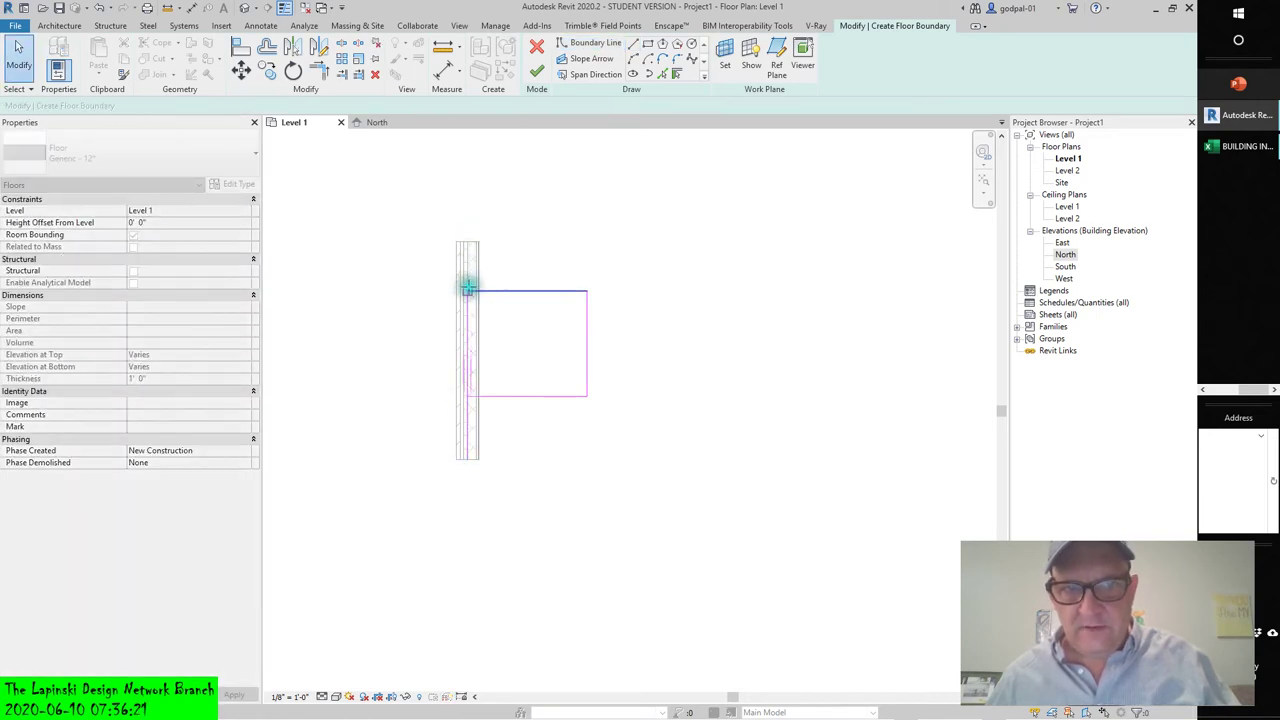
pyautogui.moveTo(466, 456); pyautogui.dragTo(466, 395)
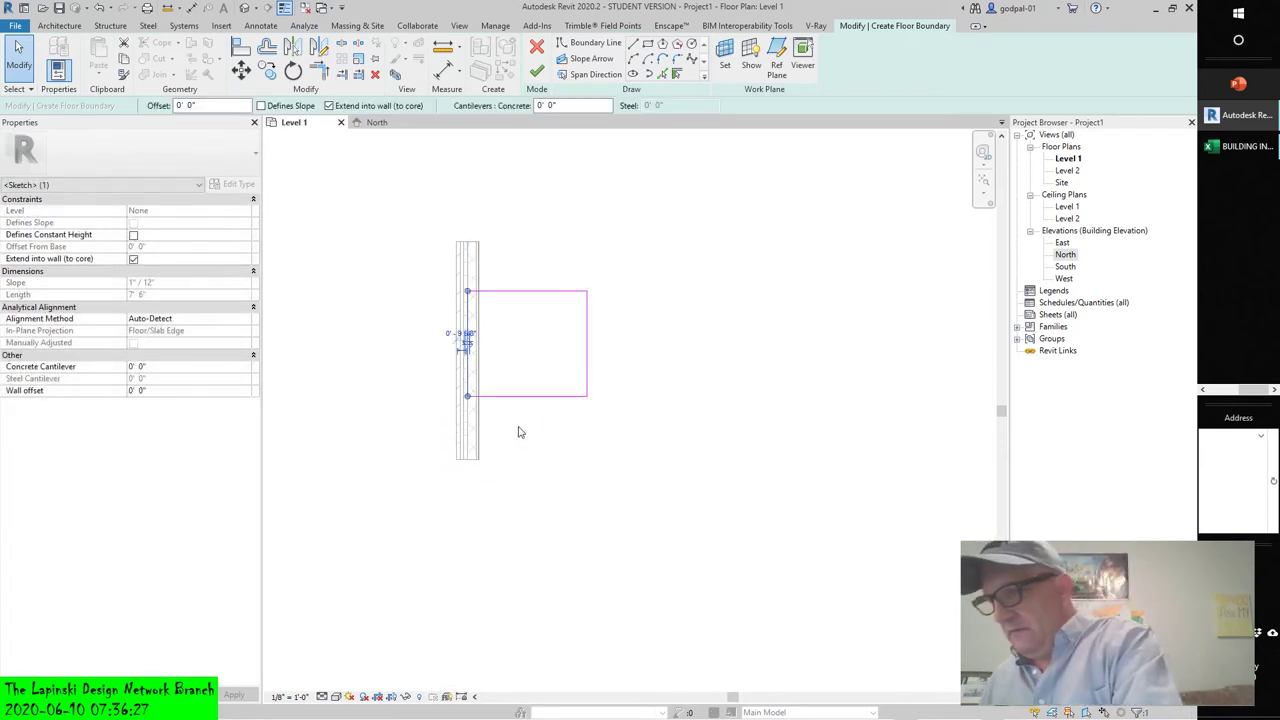
pyautogui.click(496, 296)
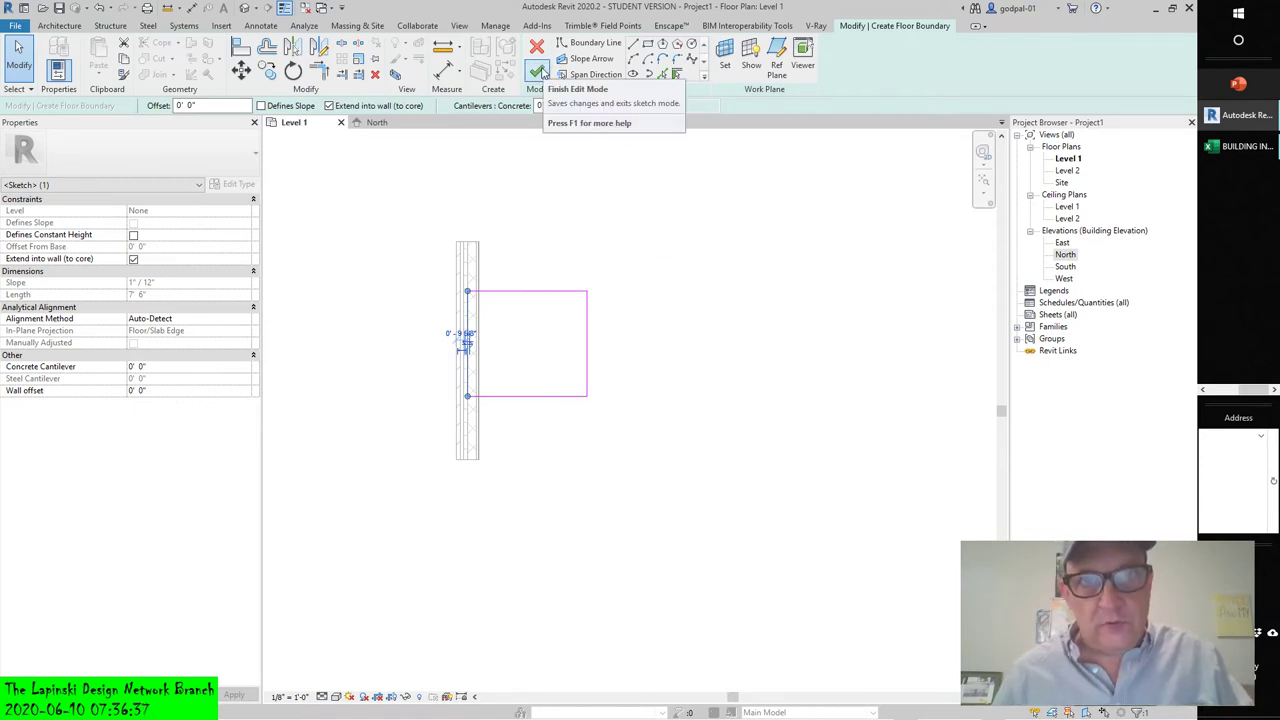
pyautogui.click(539, 73)
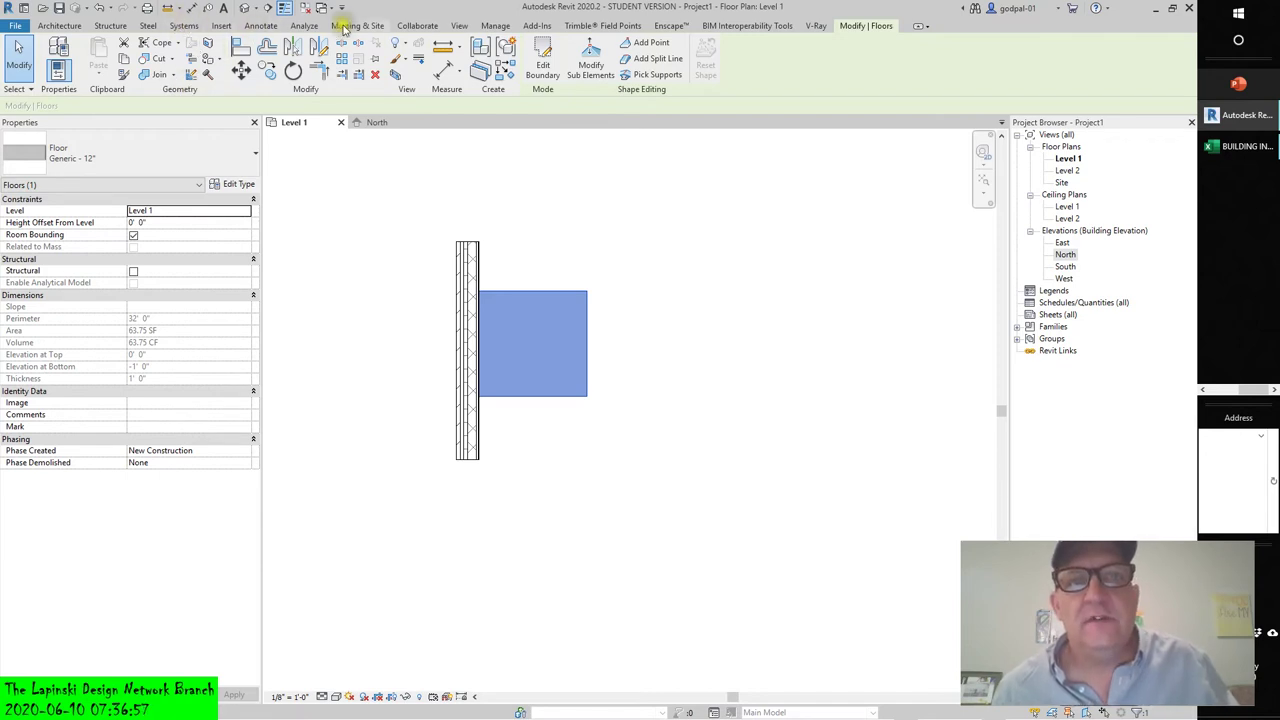
# Step: Cut a section line across the wall and slab, then open the new Section 1 view
pyautogui.click(460, 25)
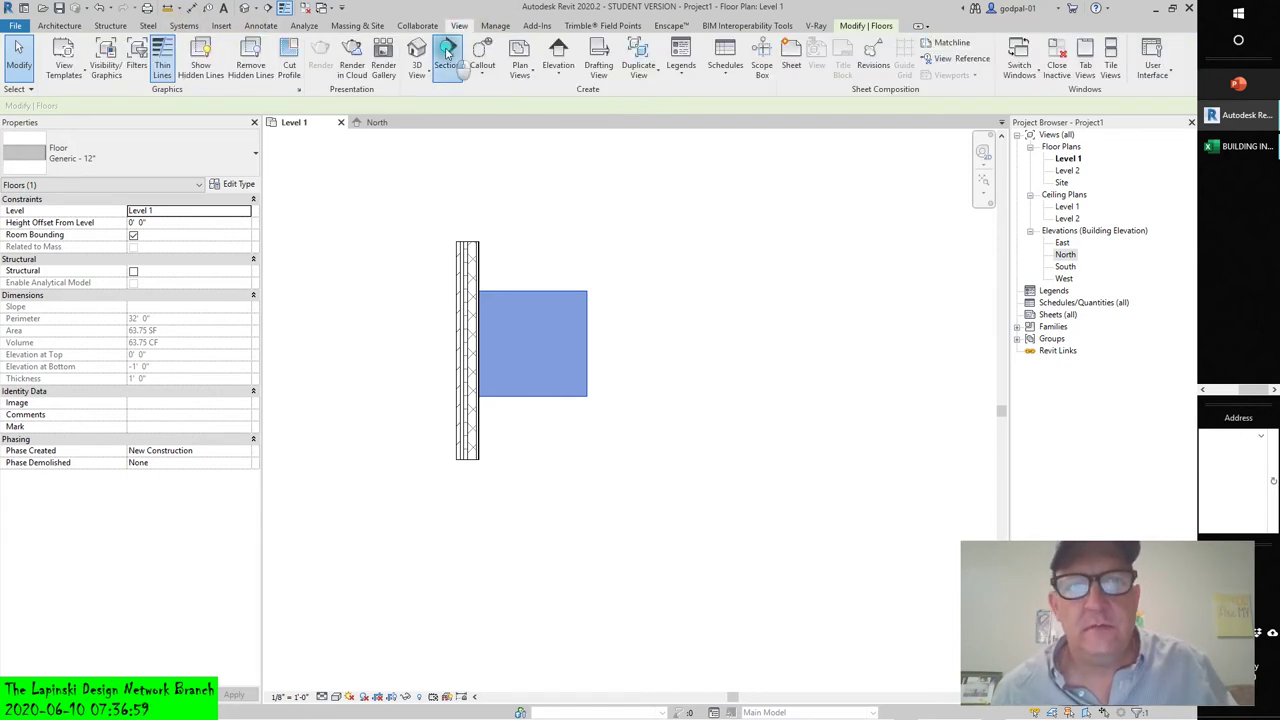
pyautogui.click(449, 60)
pyautogui.click(398, 346)
pyautogui.click(643, 346)
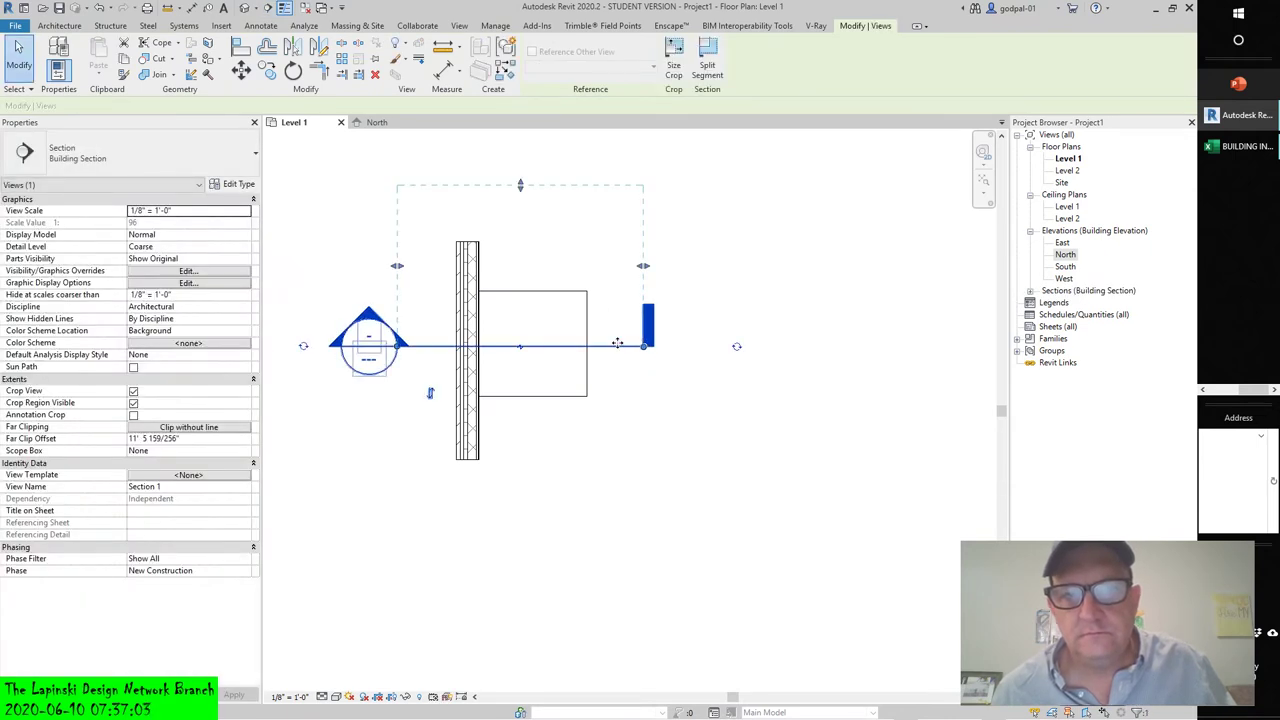
pyautogui.rightClick(618, 343)
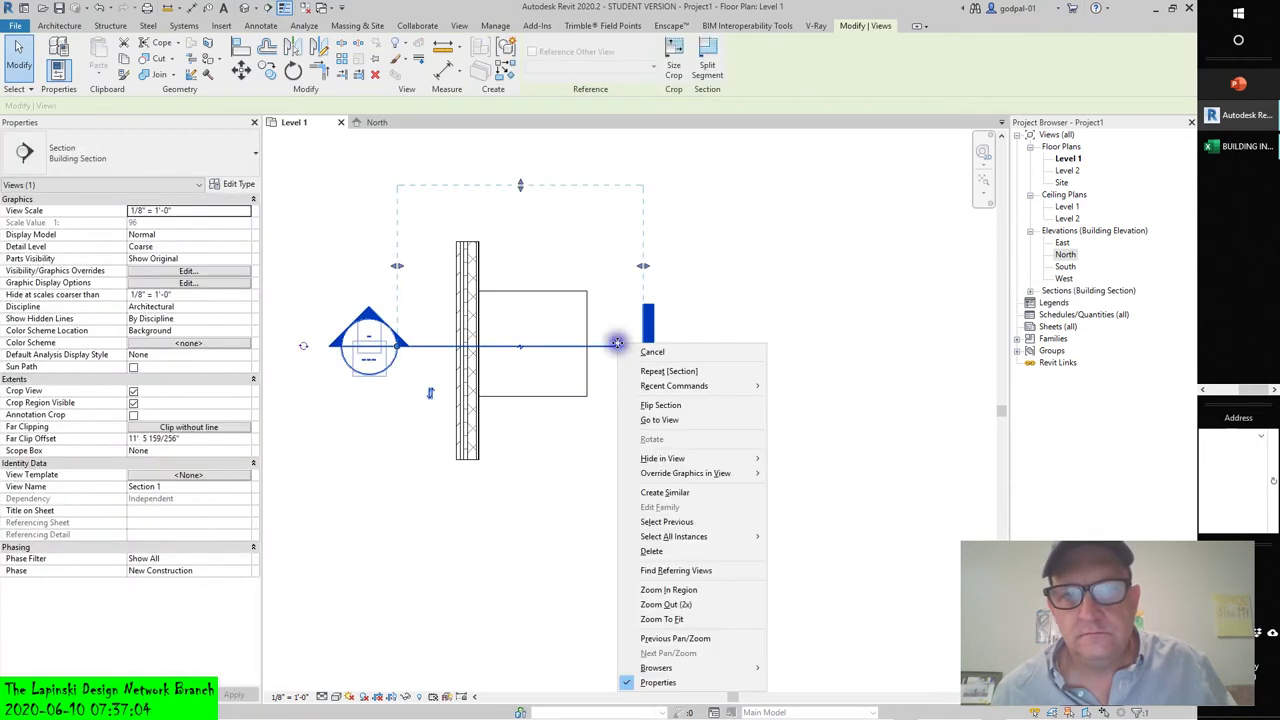
pyautogui.click(650, 421)
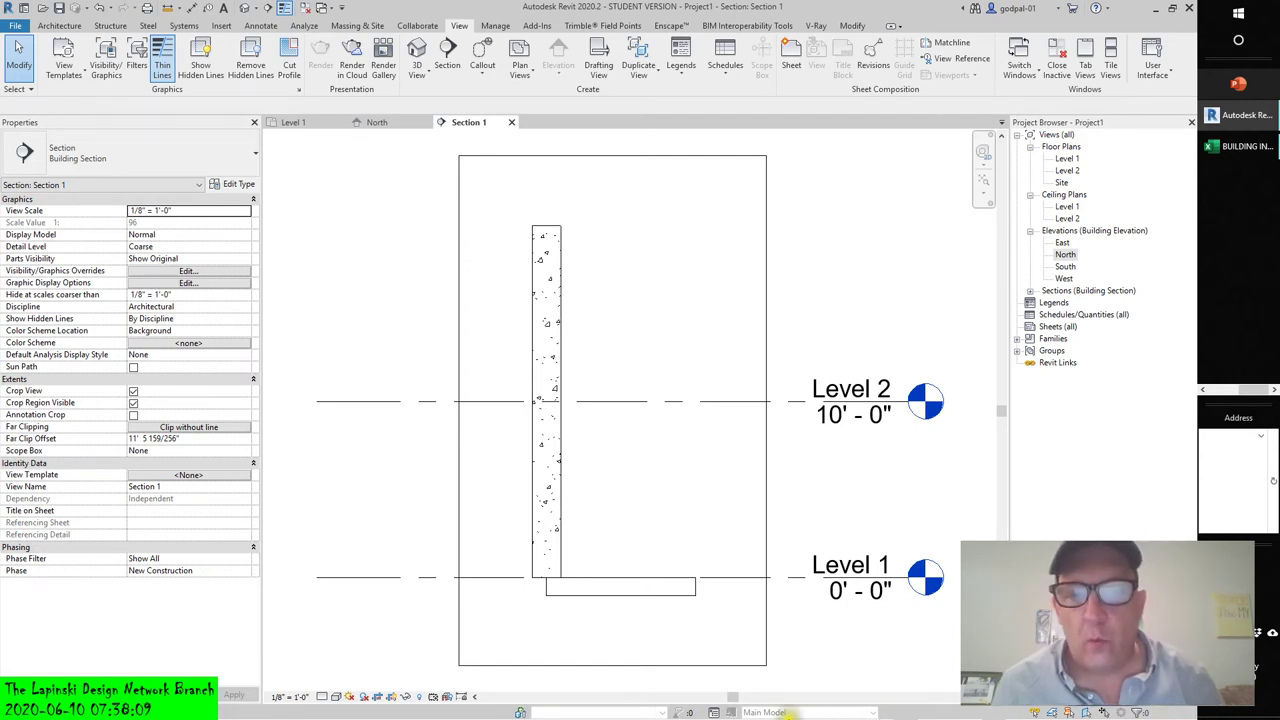
# Step: Delete the floor slab under the wall in Section 1, then go to the North elevation
pyautogui.click(576, 597)
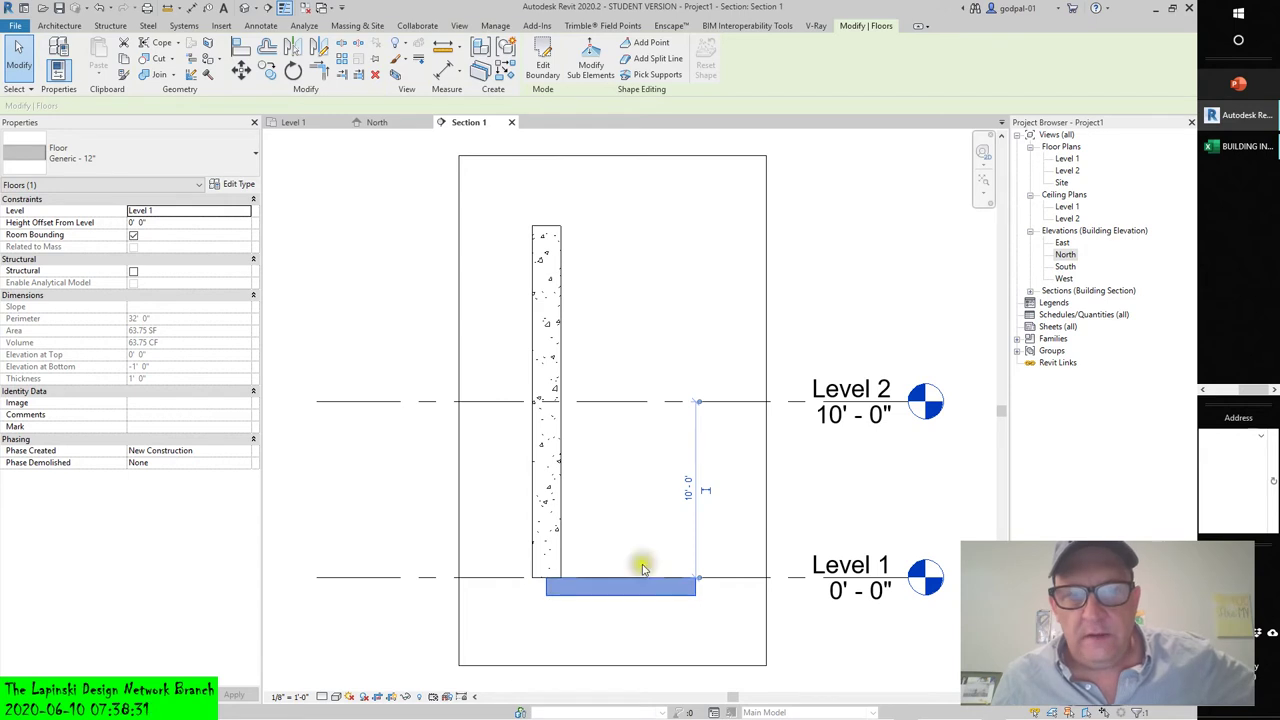
pyautogui.click(375, 74)
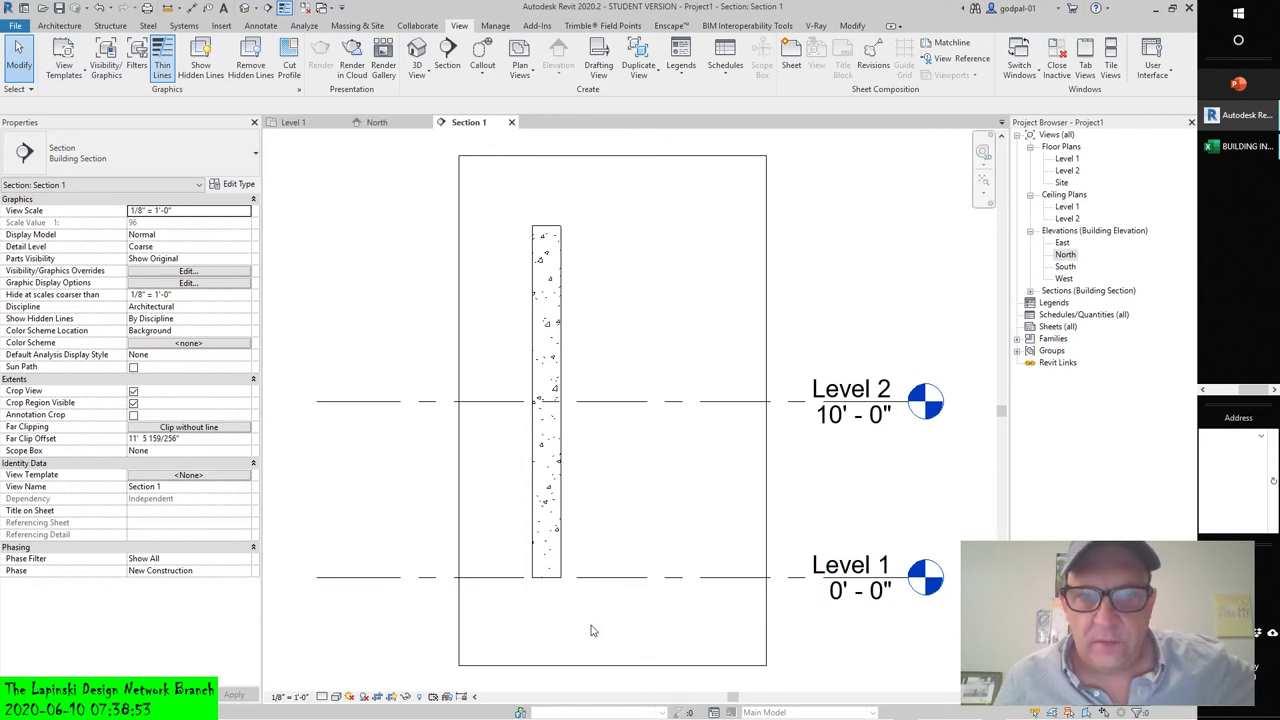
pyautogui.click(592, 586)
pyautogui.click(593, 630)
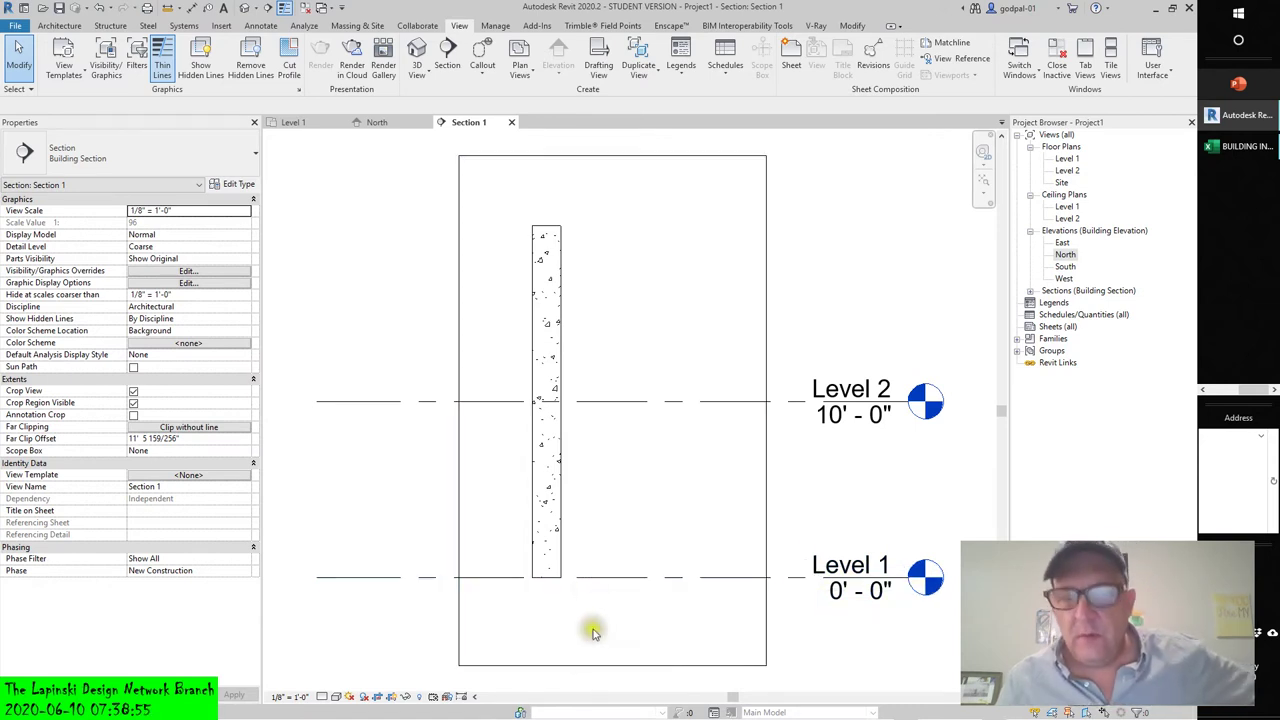
pyautogui.click(617, 600)
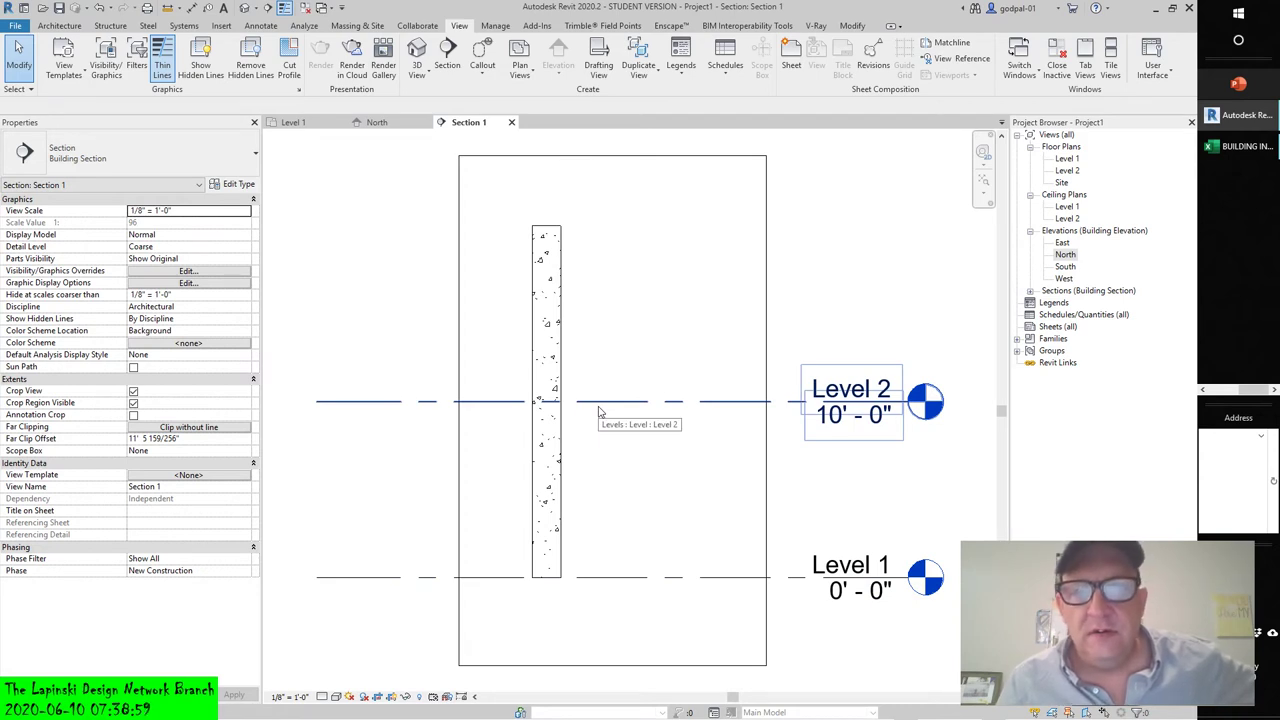
pyautogui.click(552, 400)
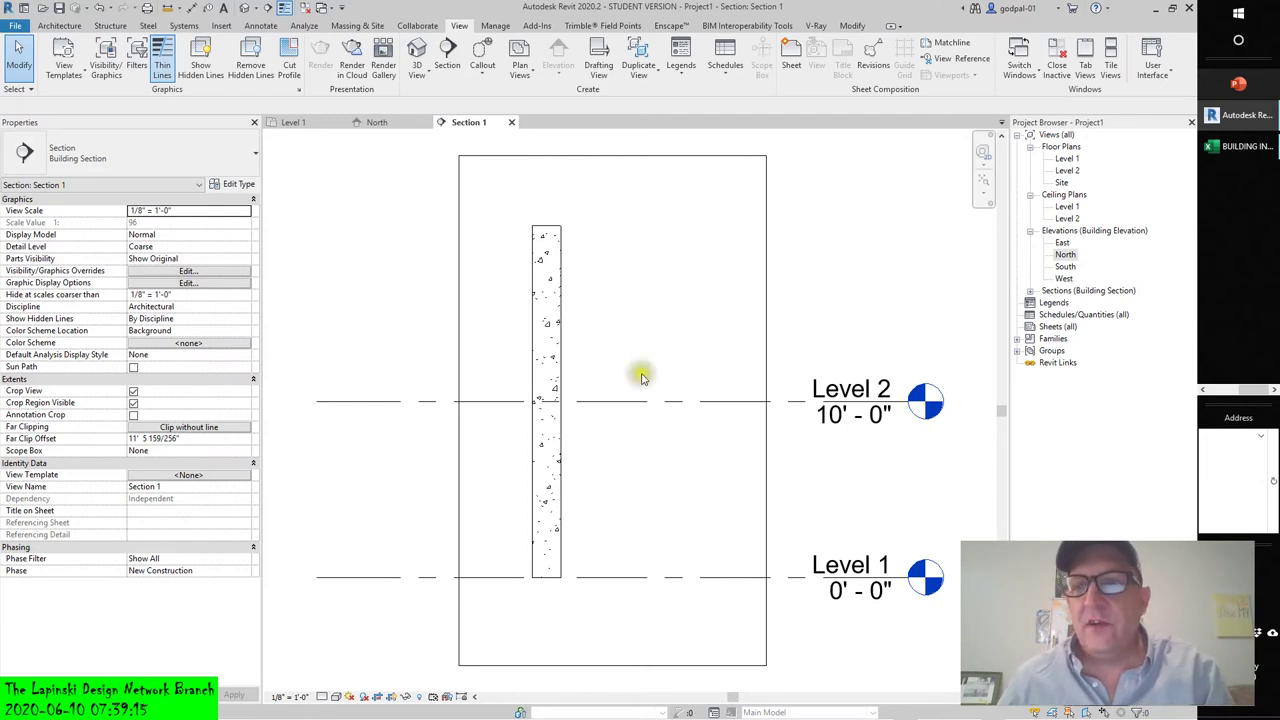
pyautogui.click(380, 122)
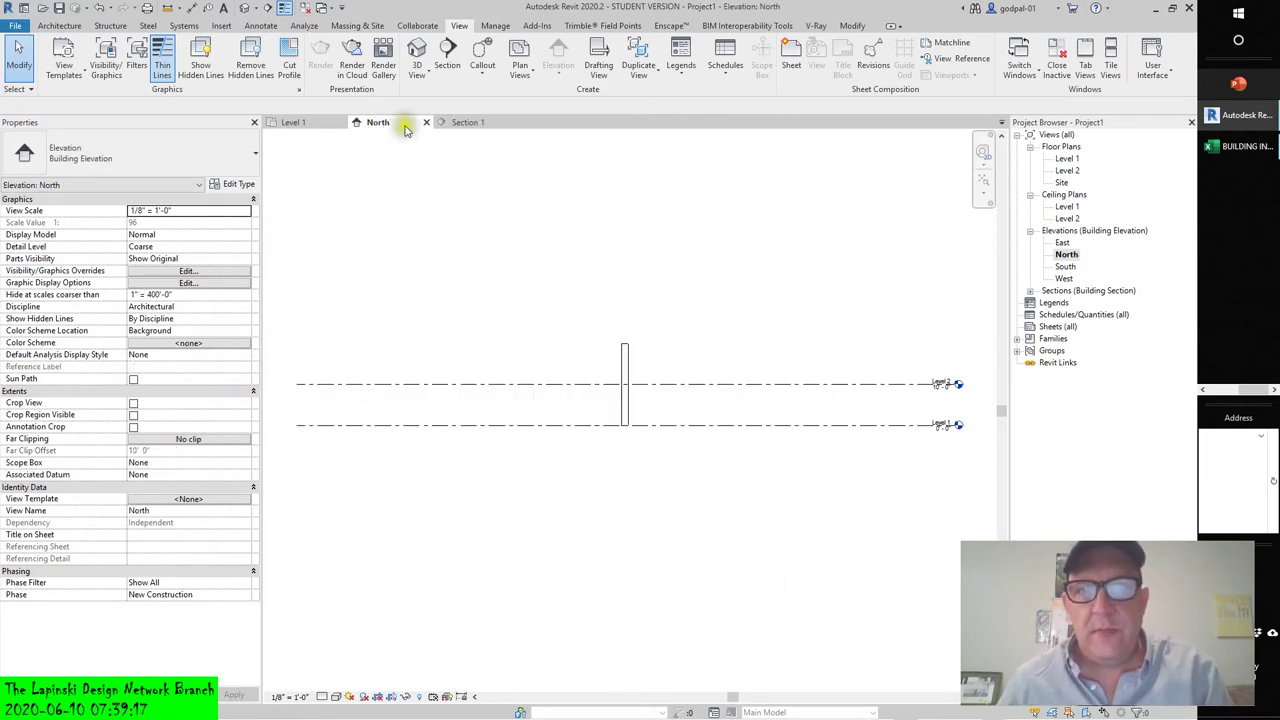
# Step: Close North, tile Section 1 with the Level 1 plan, zoom all (ZA) and activate Level 1
pyautogui.click(426, 122)
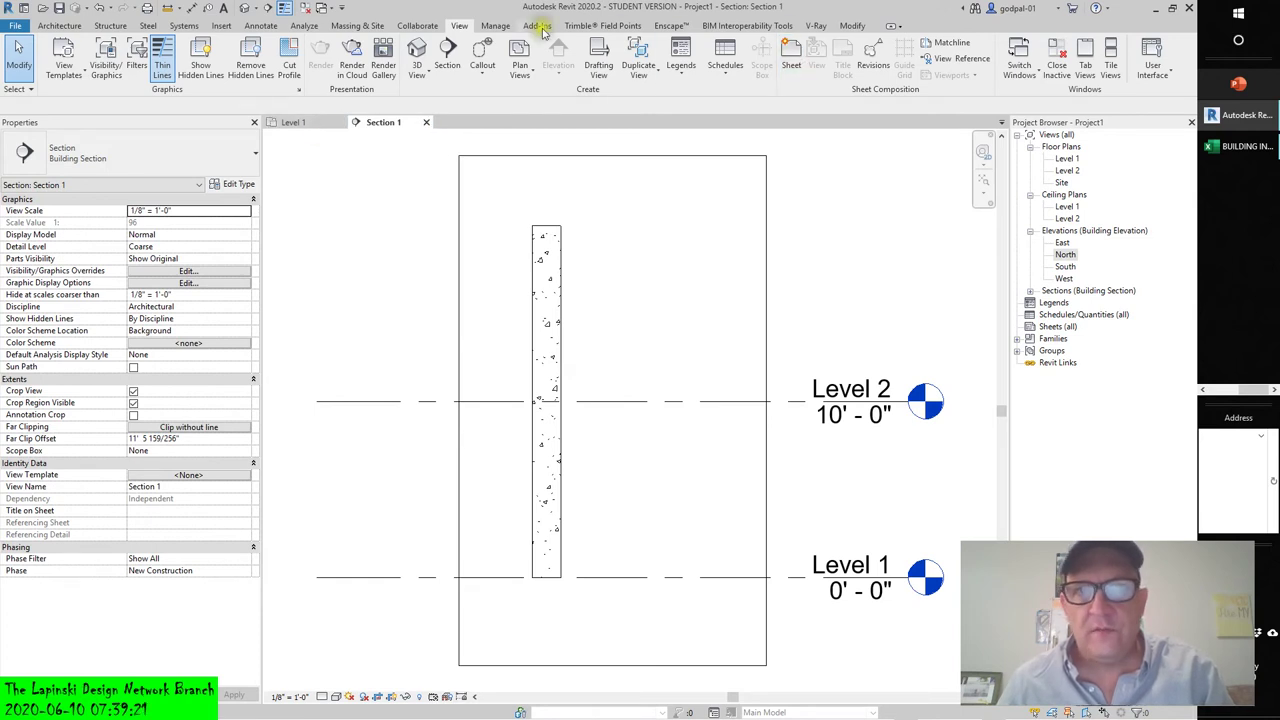
pyautogui.click(1113, 60)
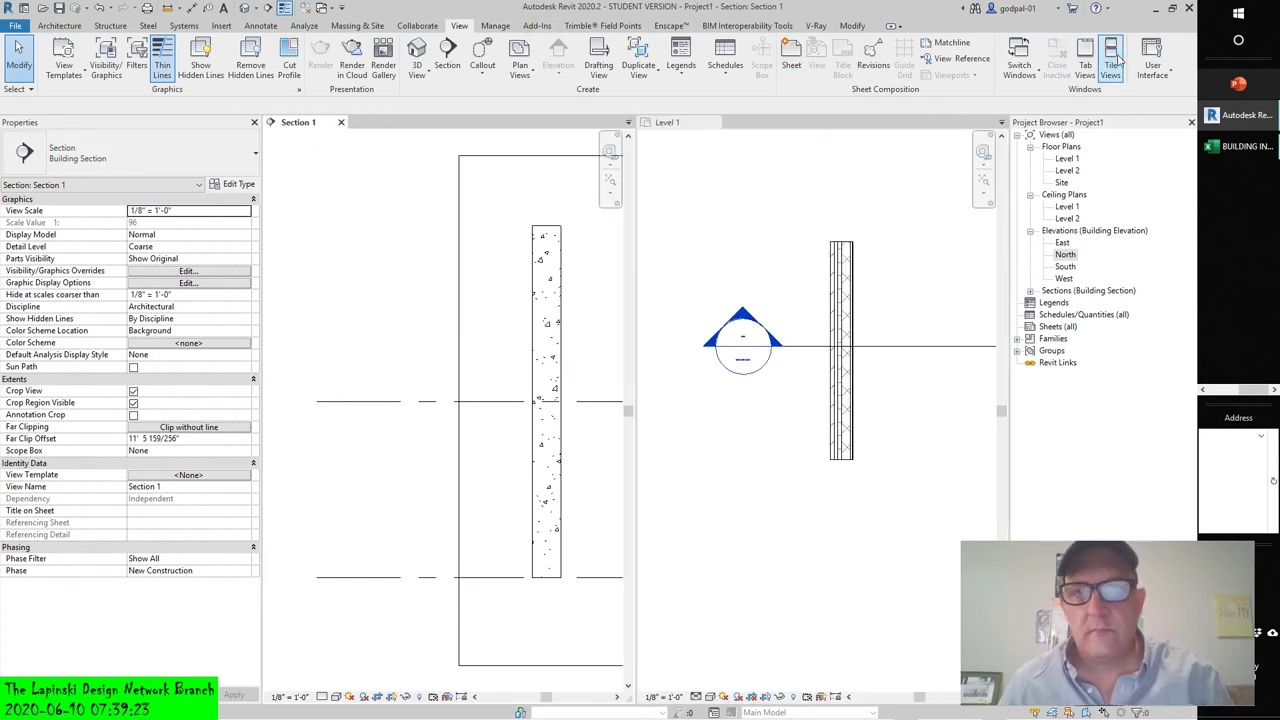
pyautogui.press('z')
pyautogui.press('a')
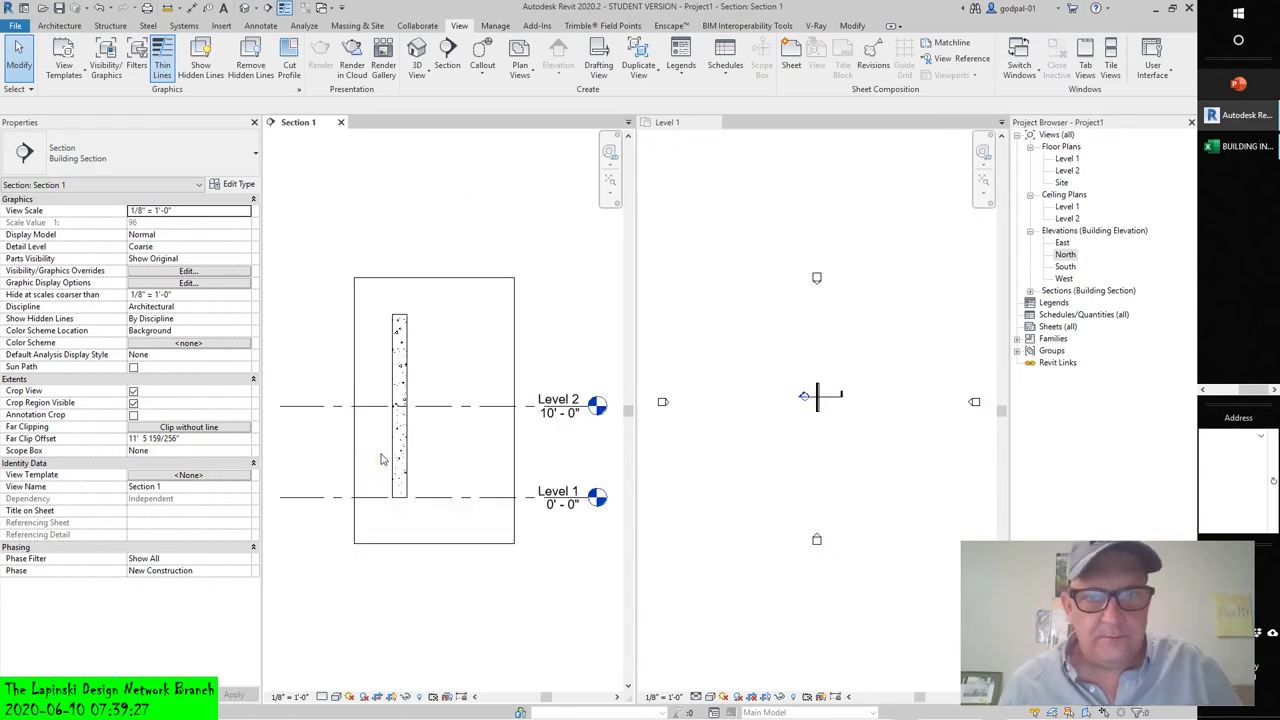
pyautogui.scroll(3, 826, 405)
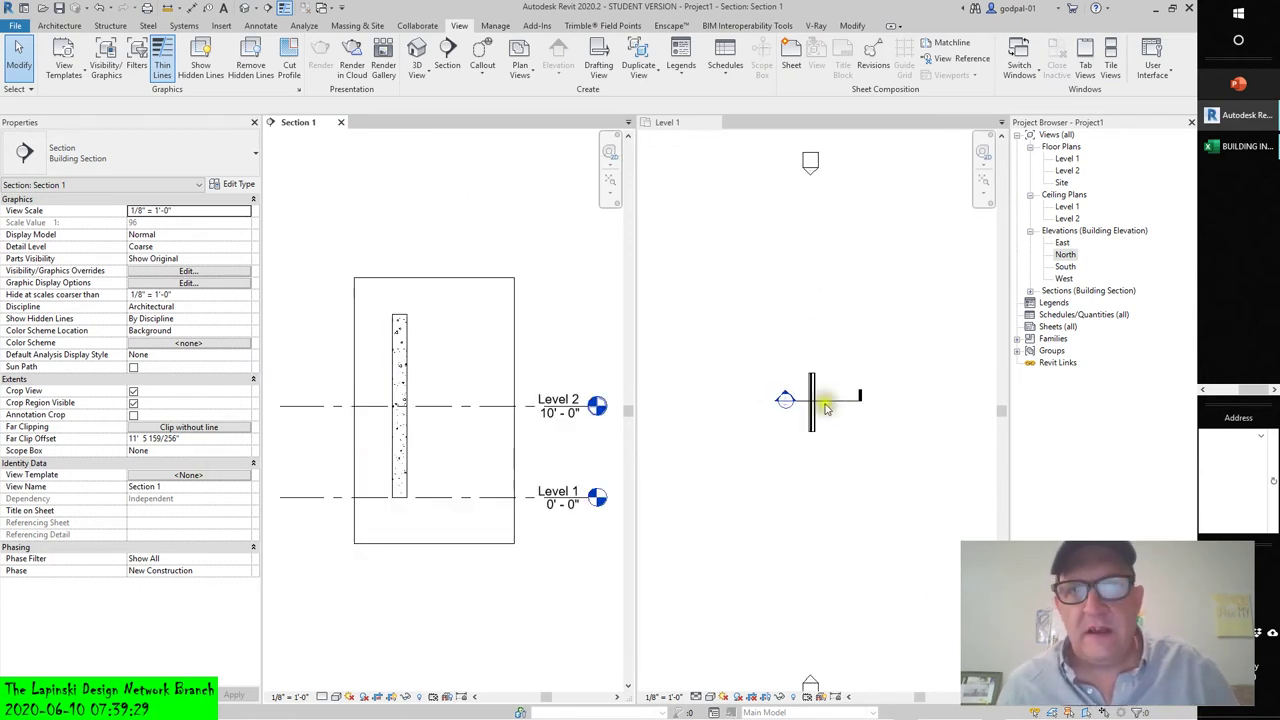
pyautogui.scroll(4, 826, 410)
pyautogui.click(826, 445)
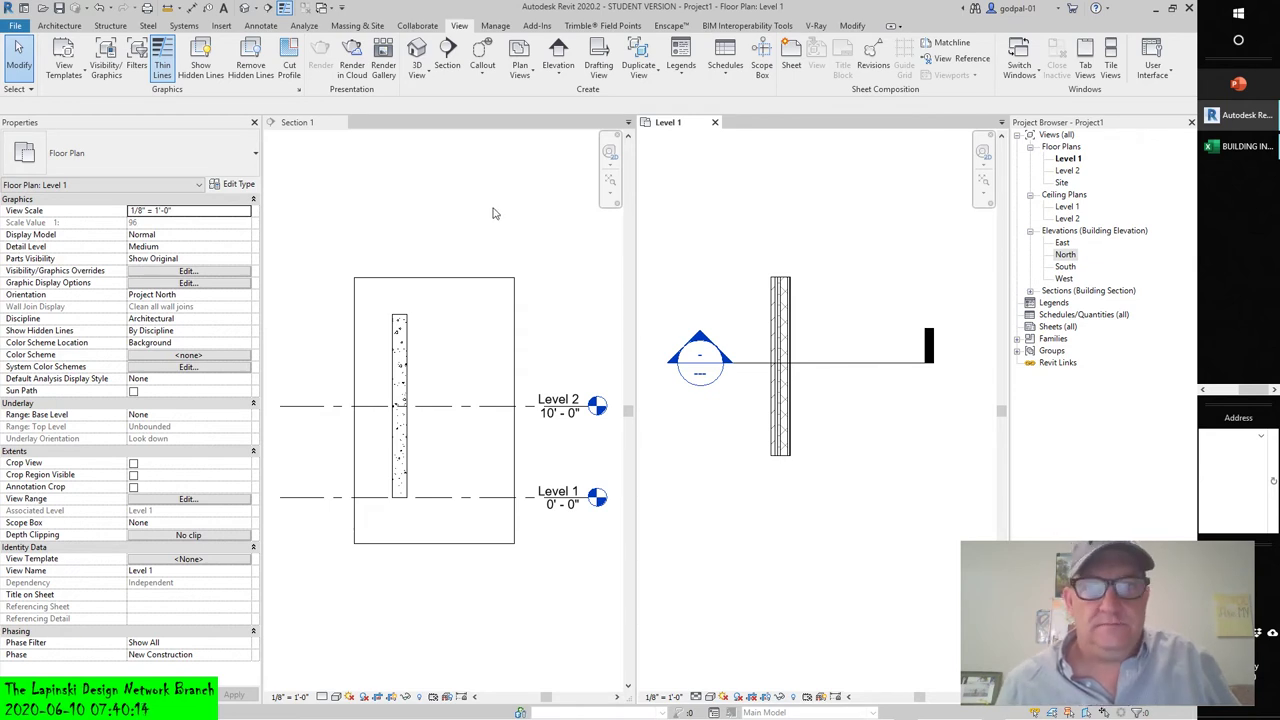
# Step: Start an architectural floor on Level 1 and apply a 12" Height Offset From Level
pyautogui.click(60, 27)
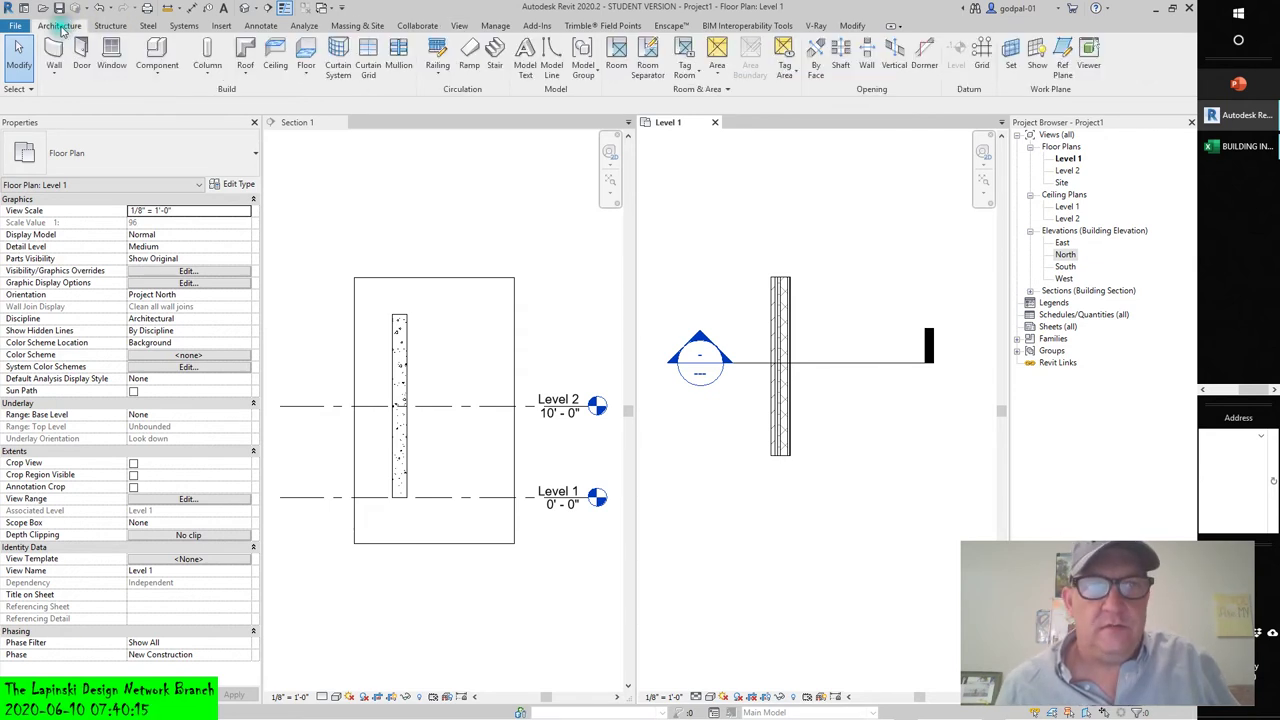
pyautogui.click(306, 77)
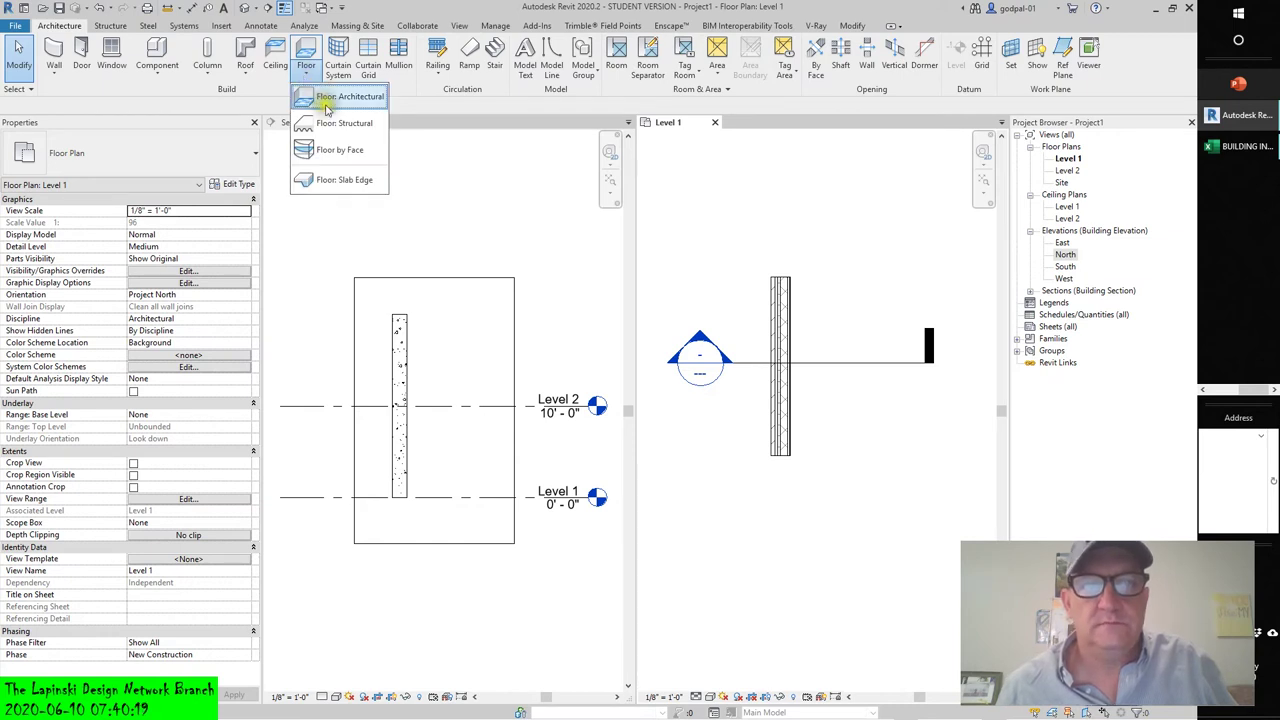
pyautogui.click(326, 98)
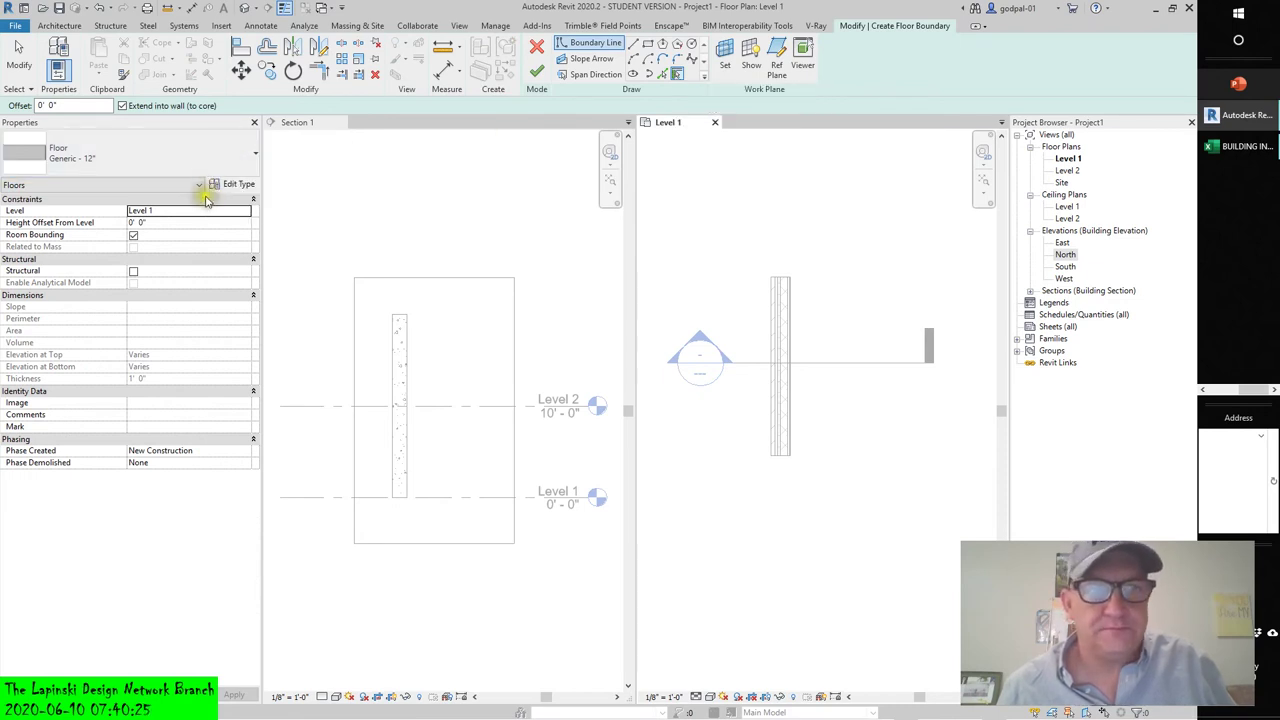
pyautogui.click(143, 223)
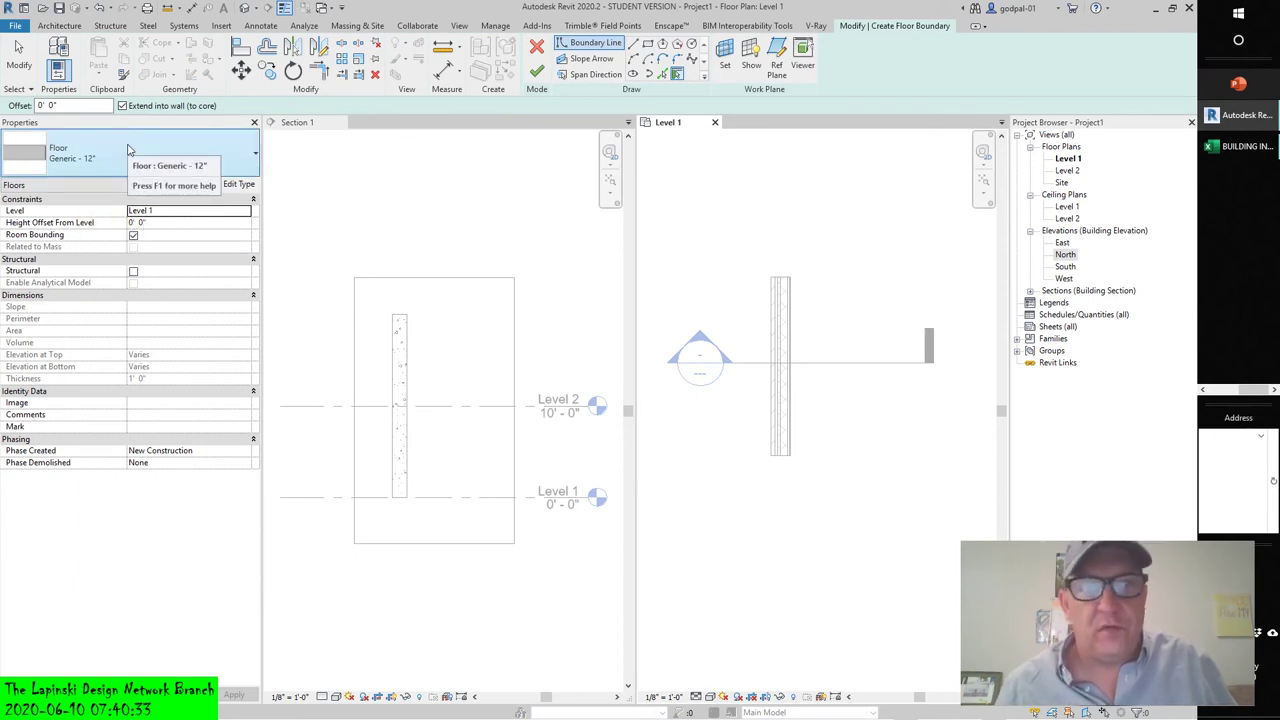
pyautogui.click(140, 223)
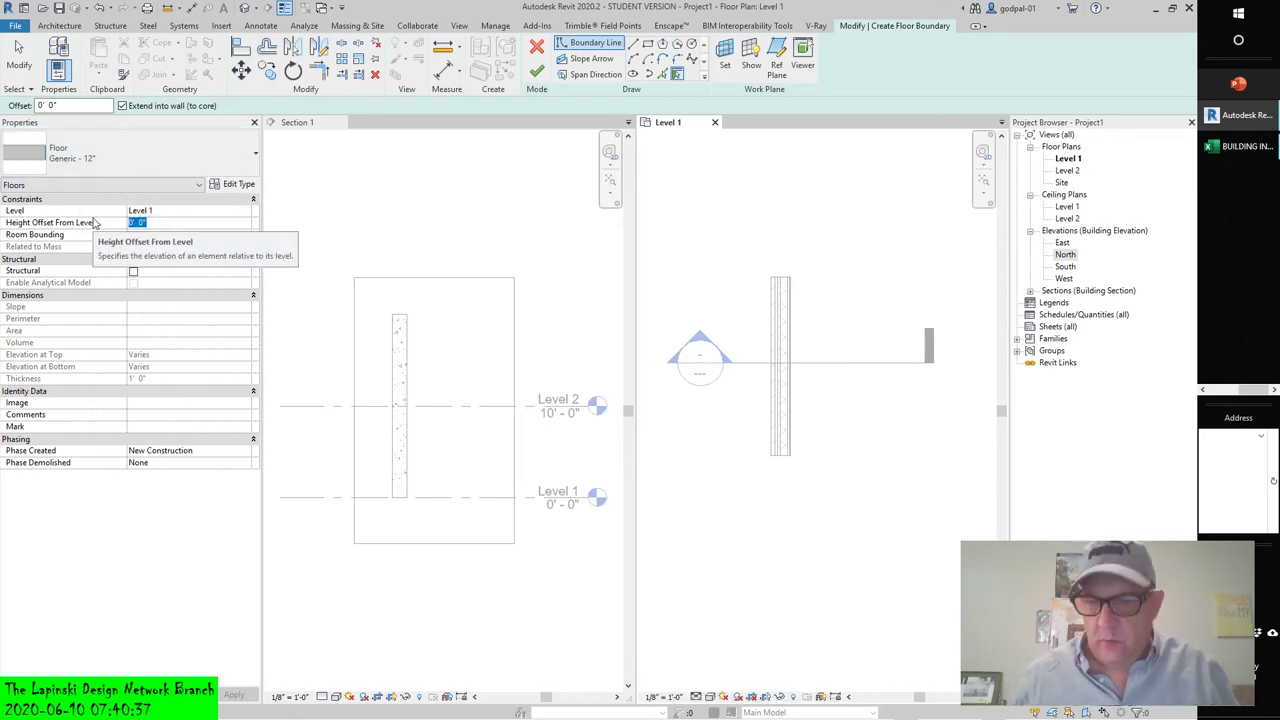
pyautogui.write('12"')
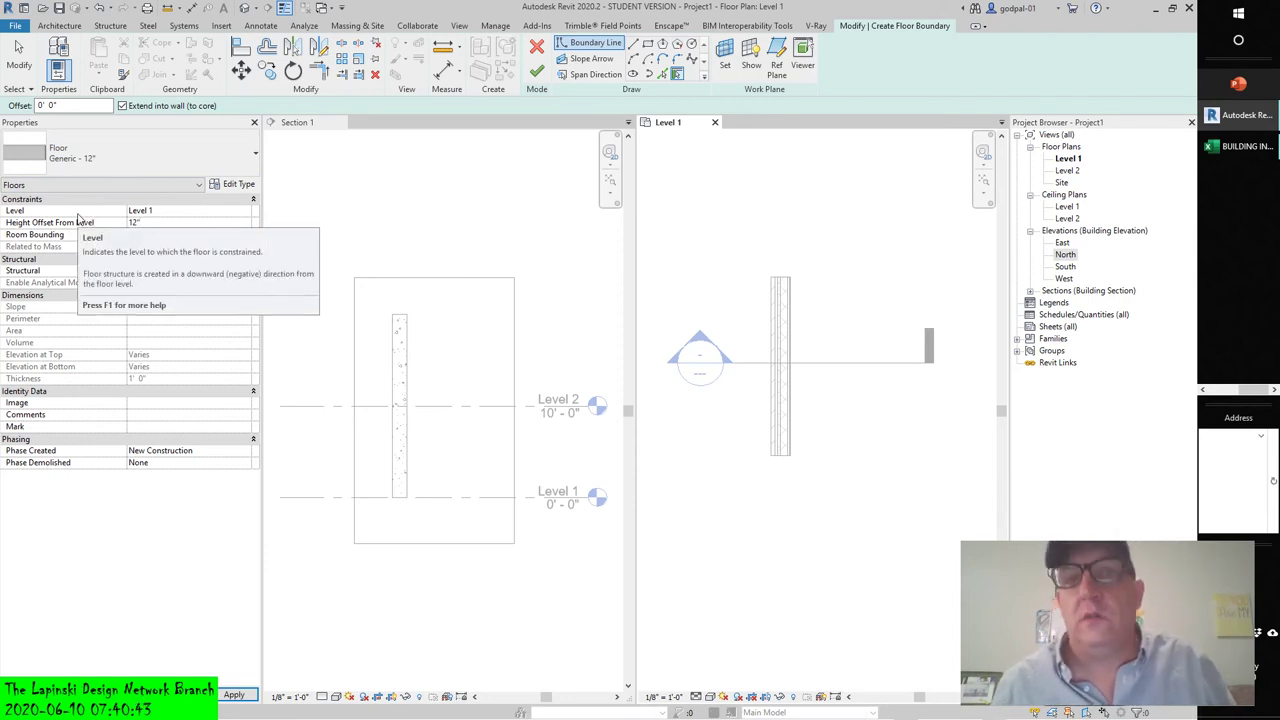
pyautogui.click(233, 694)
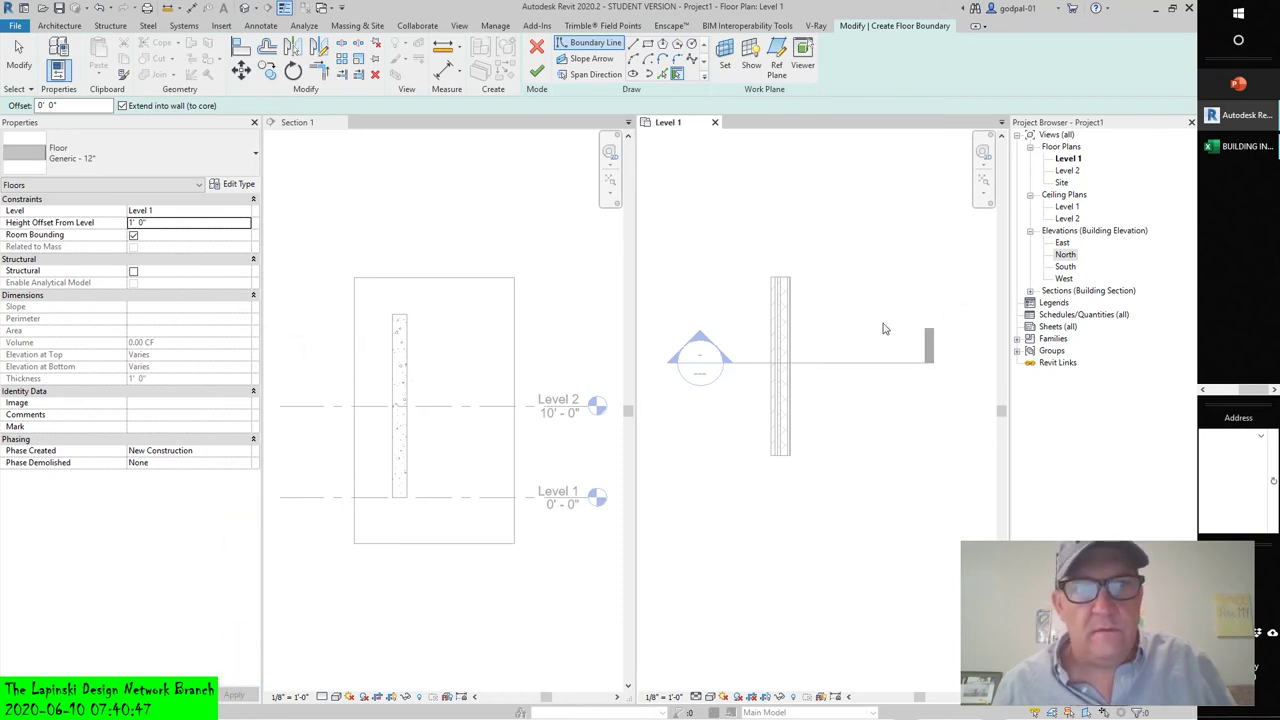
pyautogui.click(797, 226)
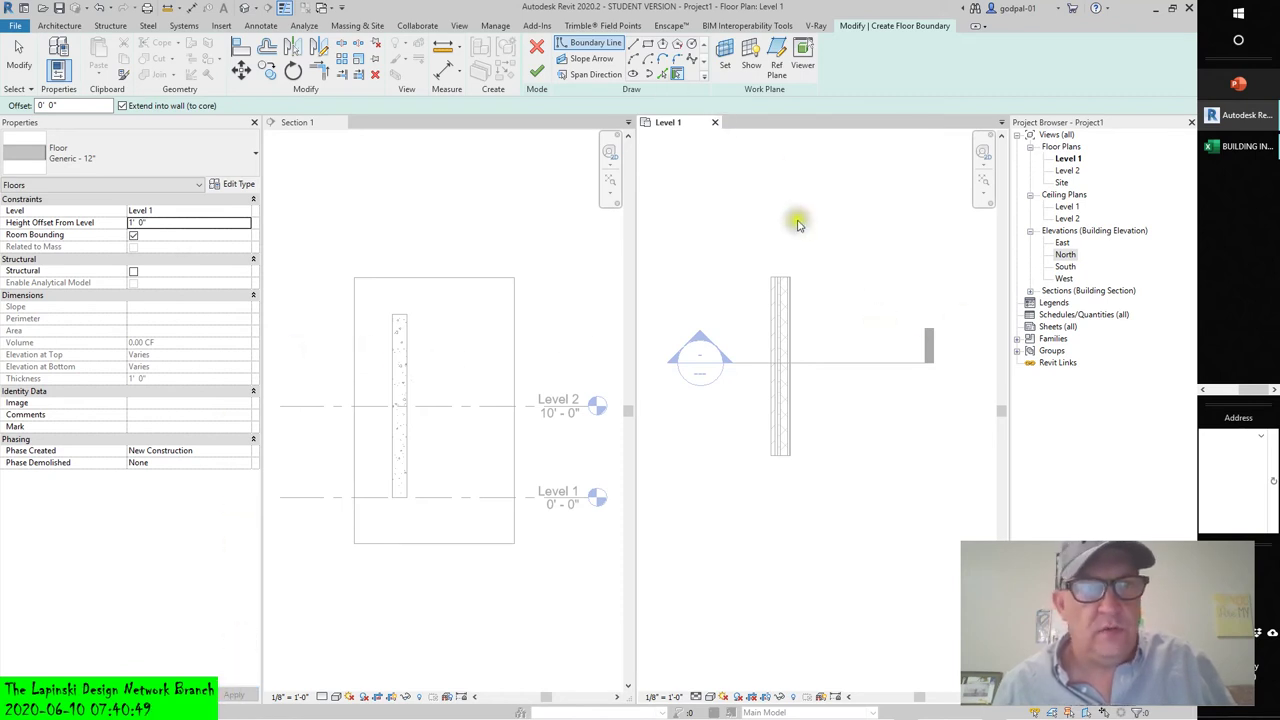
pyautogui.click(676, 74)
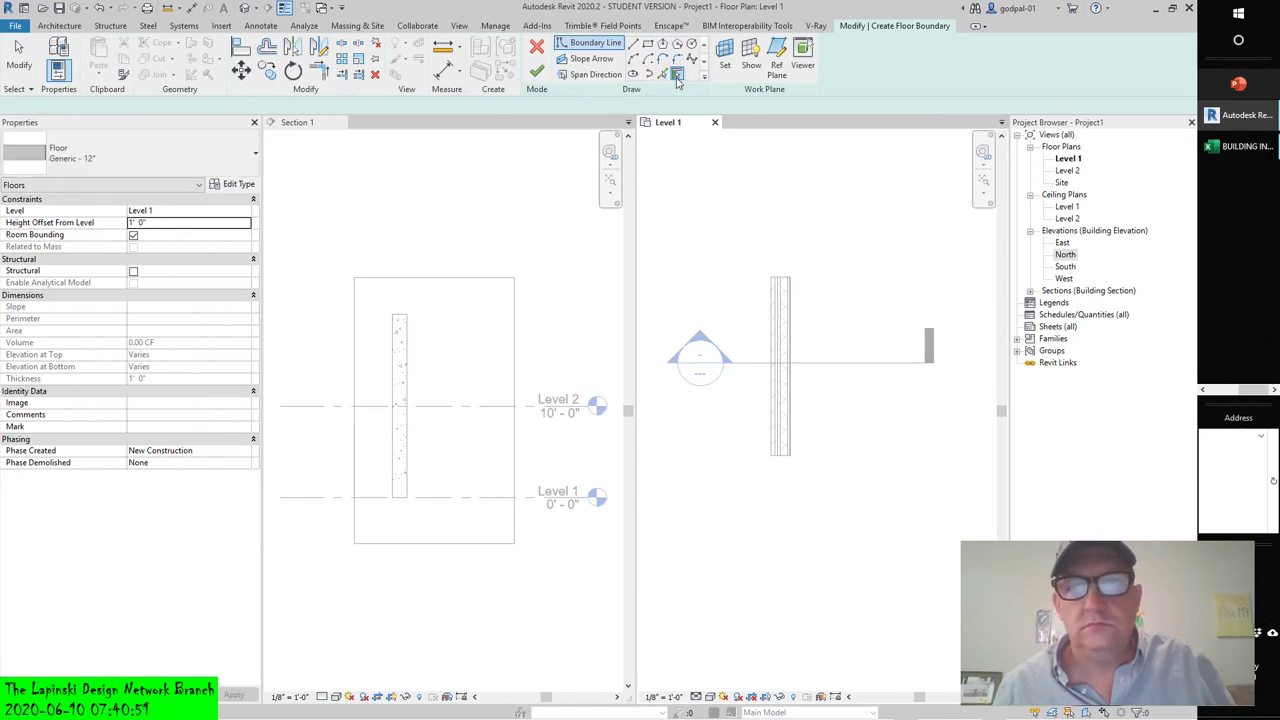
# Step: Sketch the floor boundary: pick the wall and draw a rectangle beside it with lines
pyautogui.click(779, 318)
pyautogui.click(632, 43)
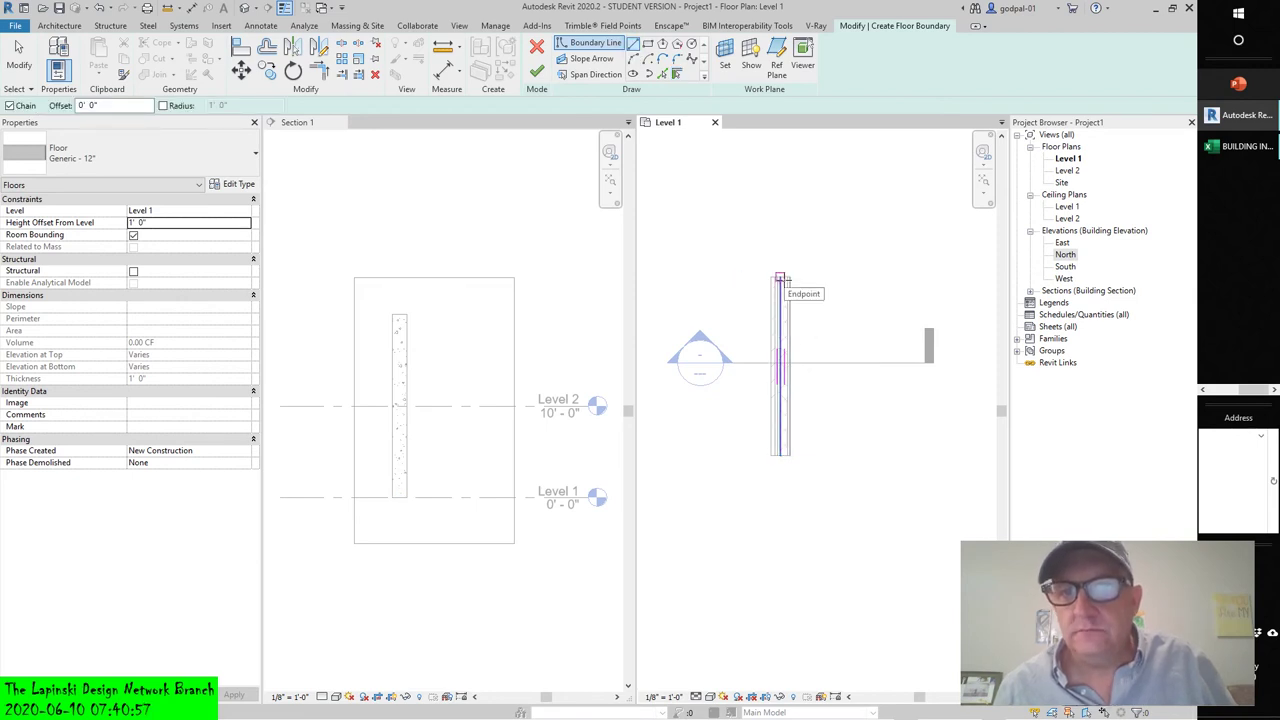
pyautogui.click(779, 279)
pyautogui.click(780, 329)
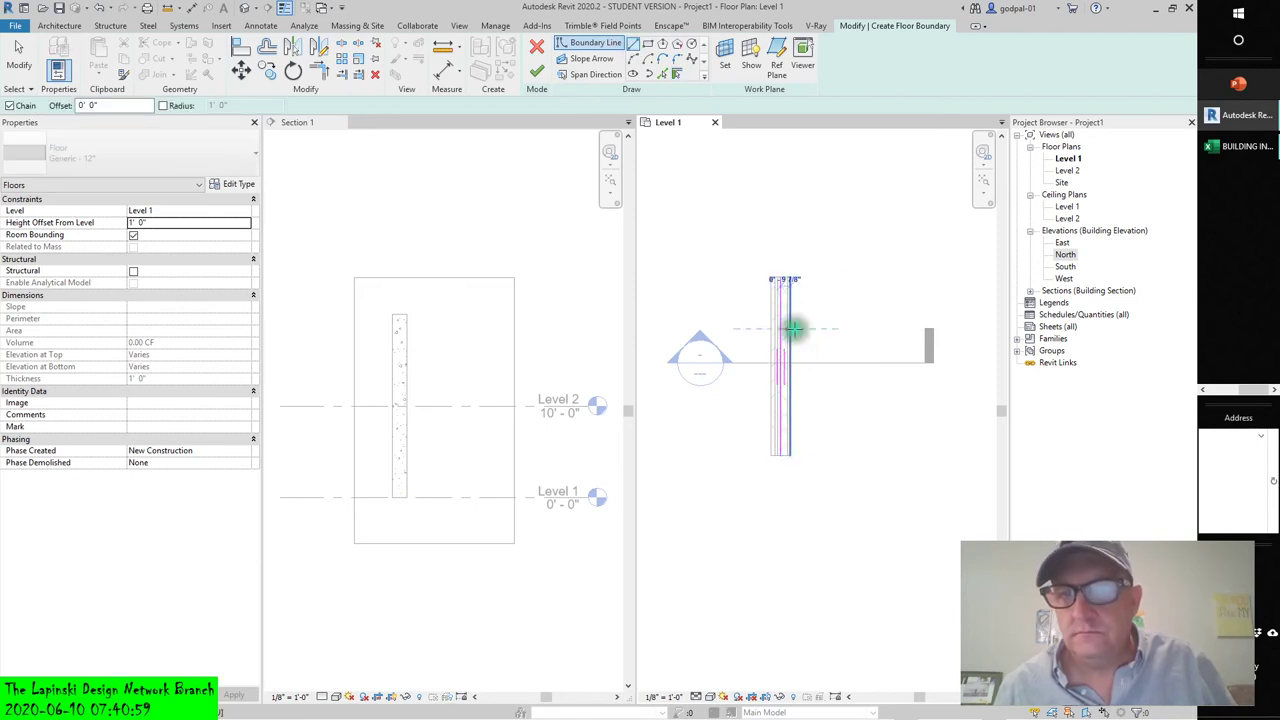
pyautogui.click(872, 329)
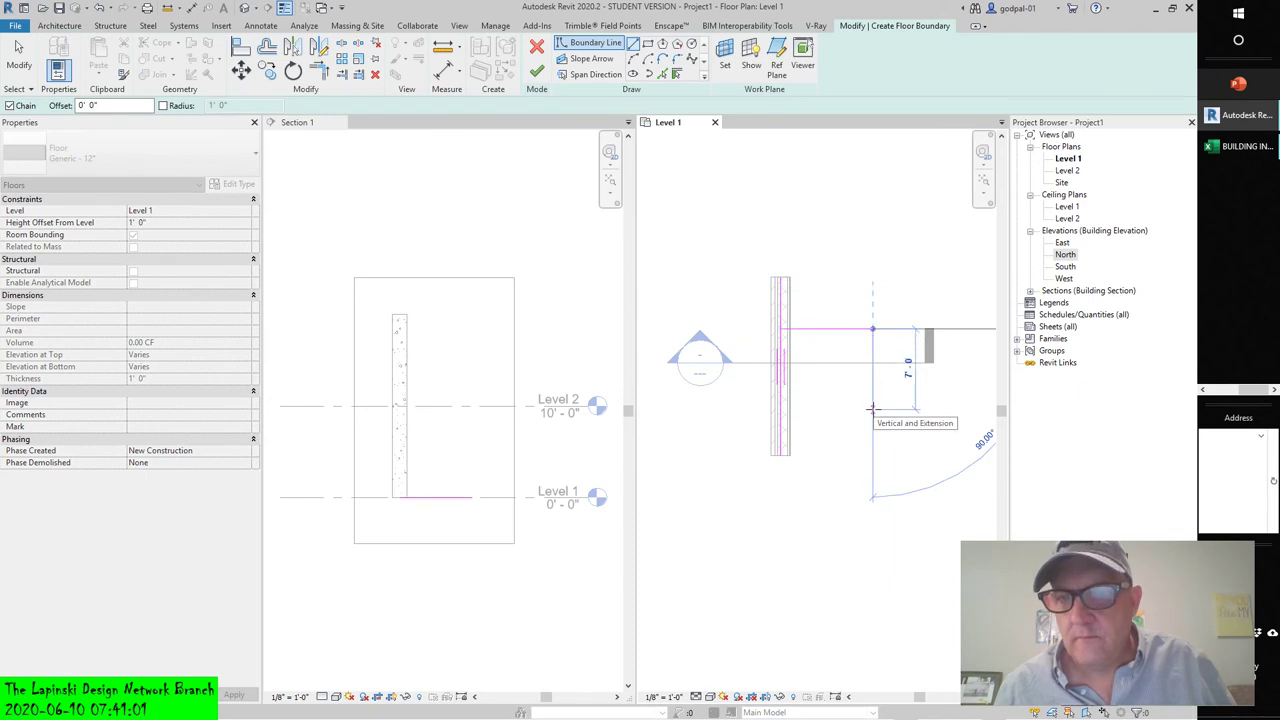
pyautogui.click(872, 409)
pyautogui.click(780, 409)
pyautogui.press('Escape')
pyautogui.press('Escape')
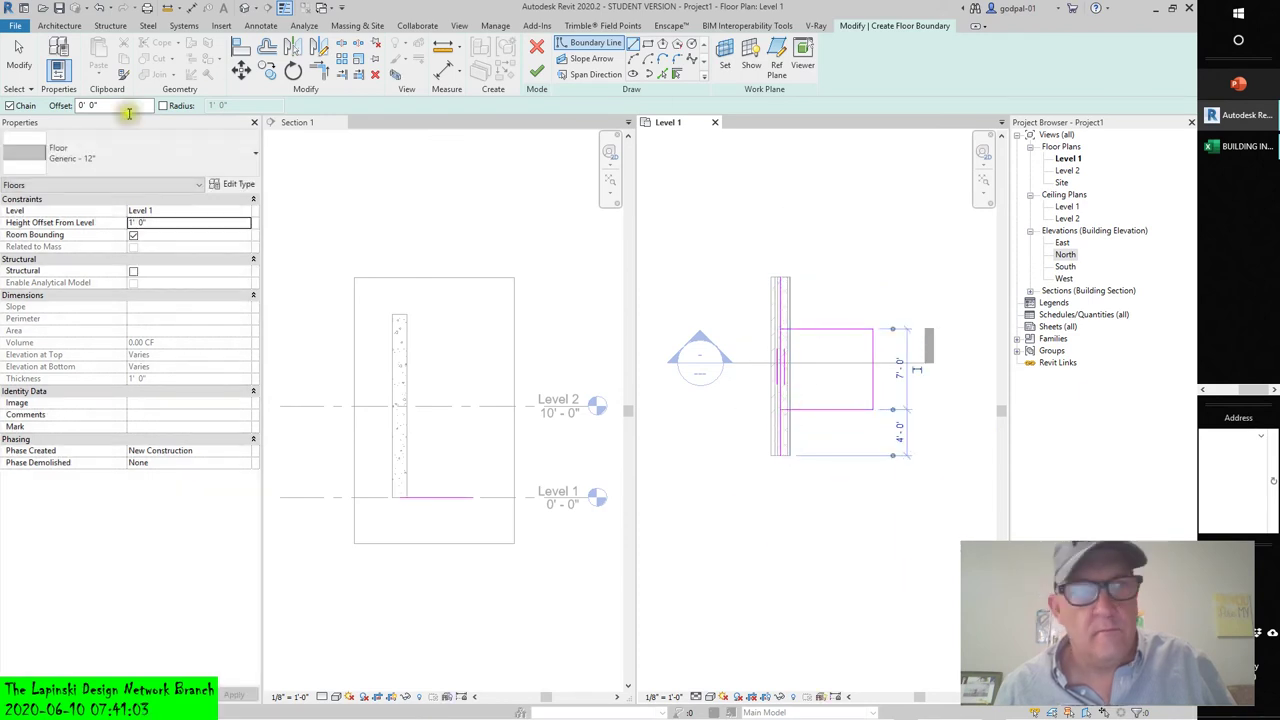
# Step: Trim the wall-side boundary line to the rectangle's corners and finish the floor sketch
pyautogui.click(780, 447)
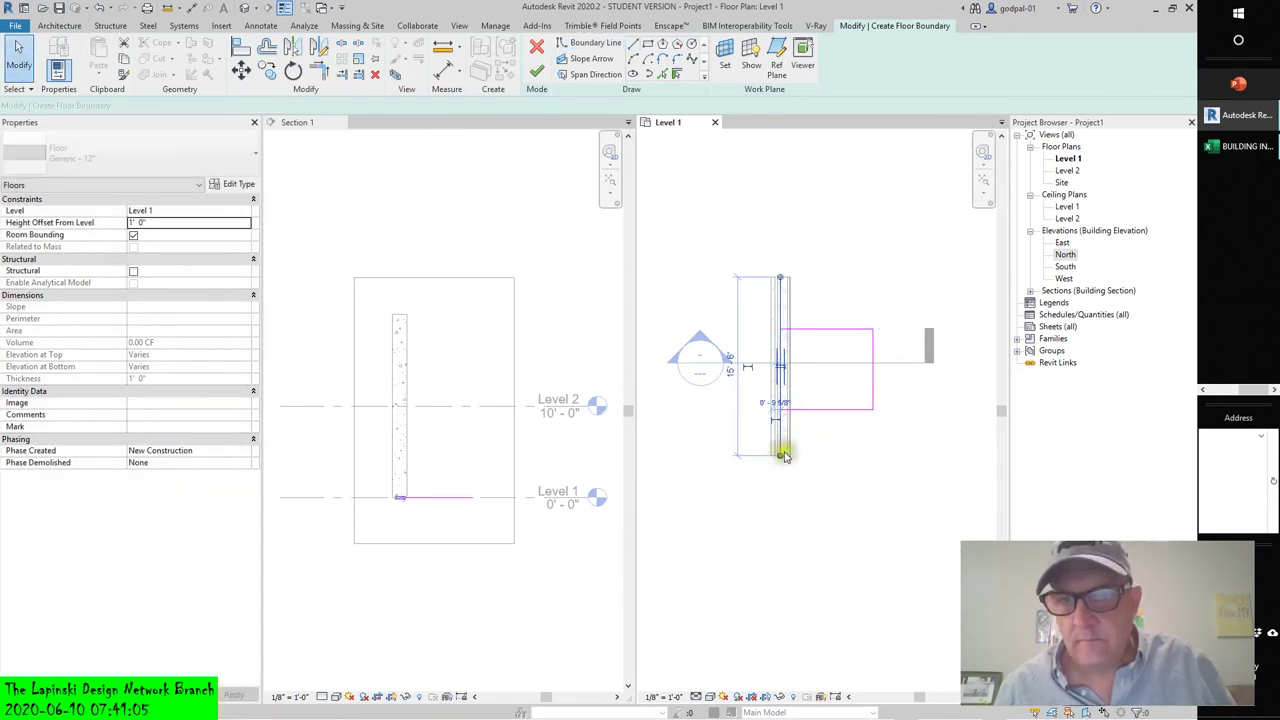
pyautogui.moveTo(780, 443); pyautogui.dragTo(780, 409)
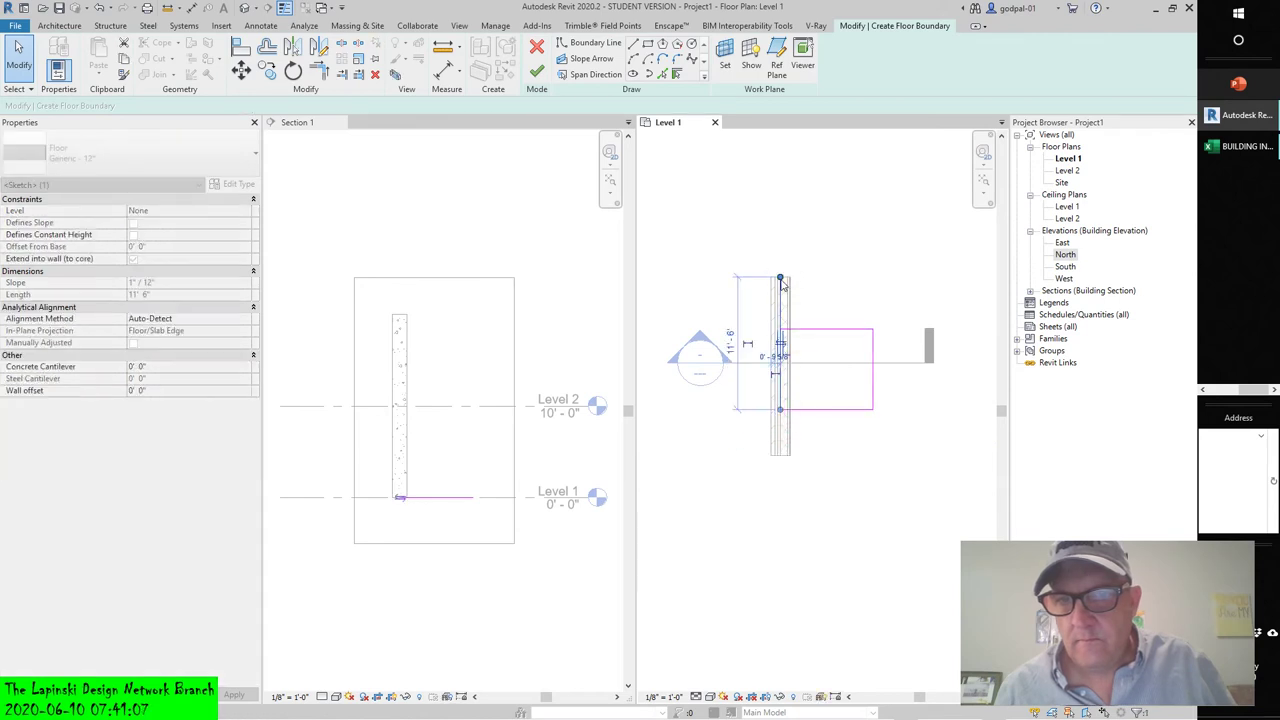
pyautogui.moveTo(780, 277); pyautogui.dragTo(780, 329)
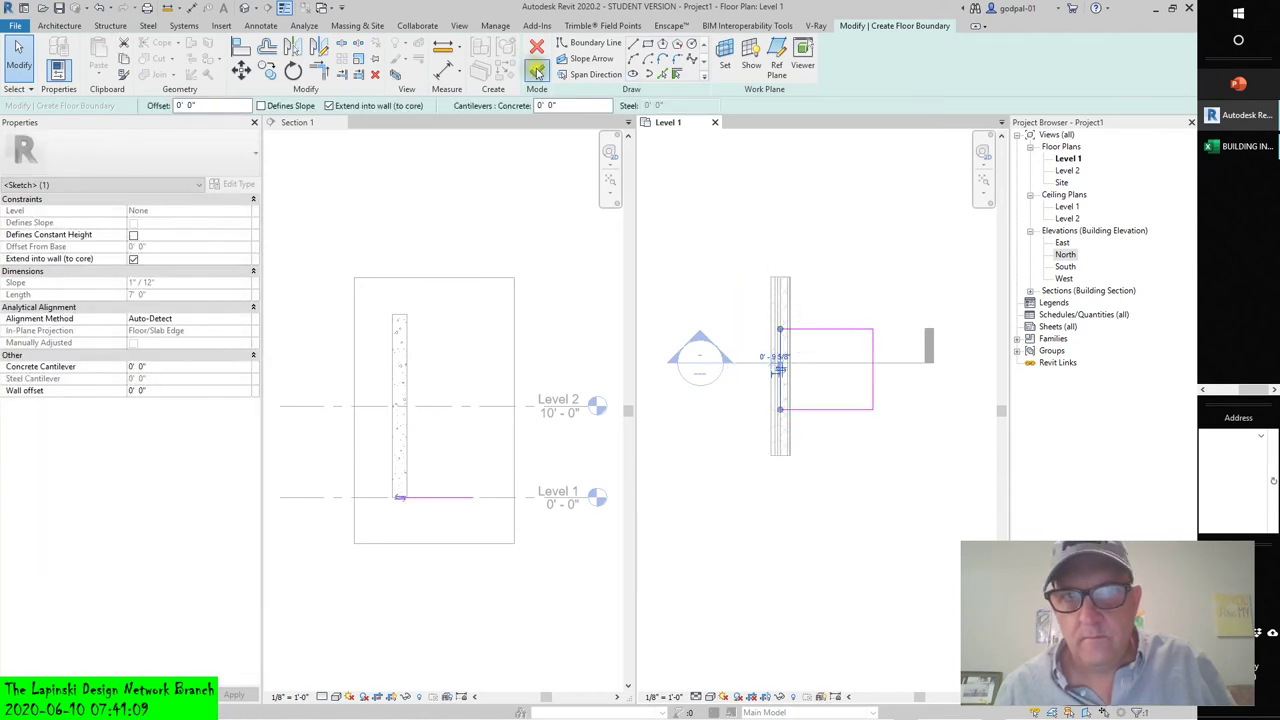
pyautogui.click(537, 71)
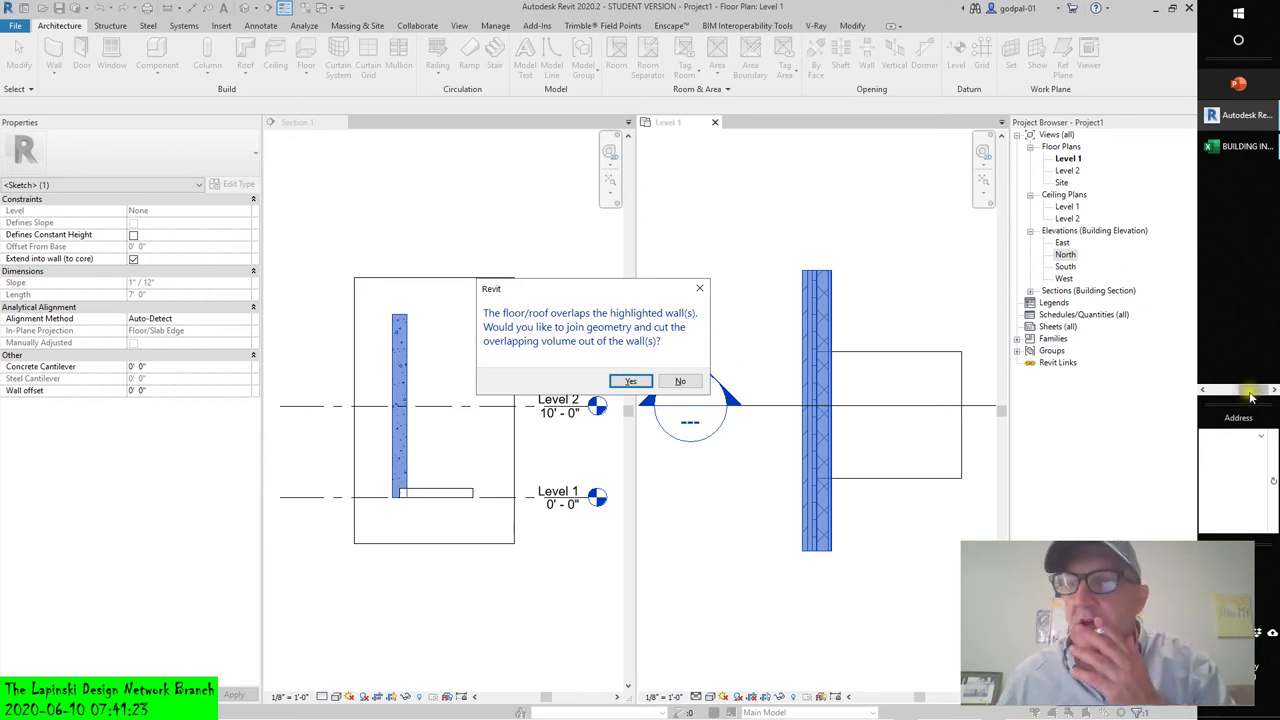
# Step: Nudge up the YouTube video's volume in Firefox, then bring Revit back in front
pyautogui.click(1240, 147)
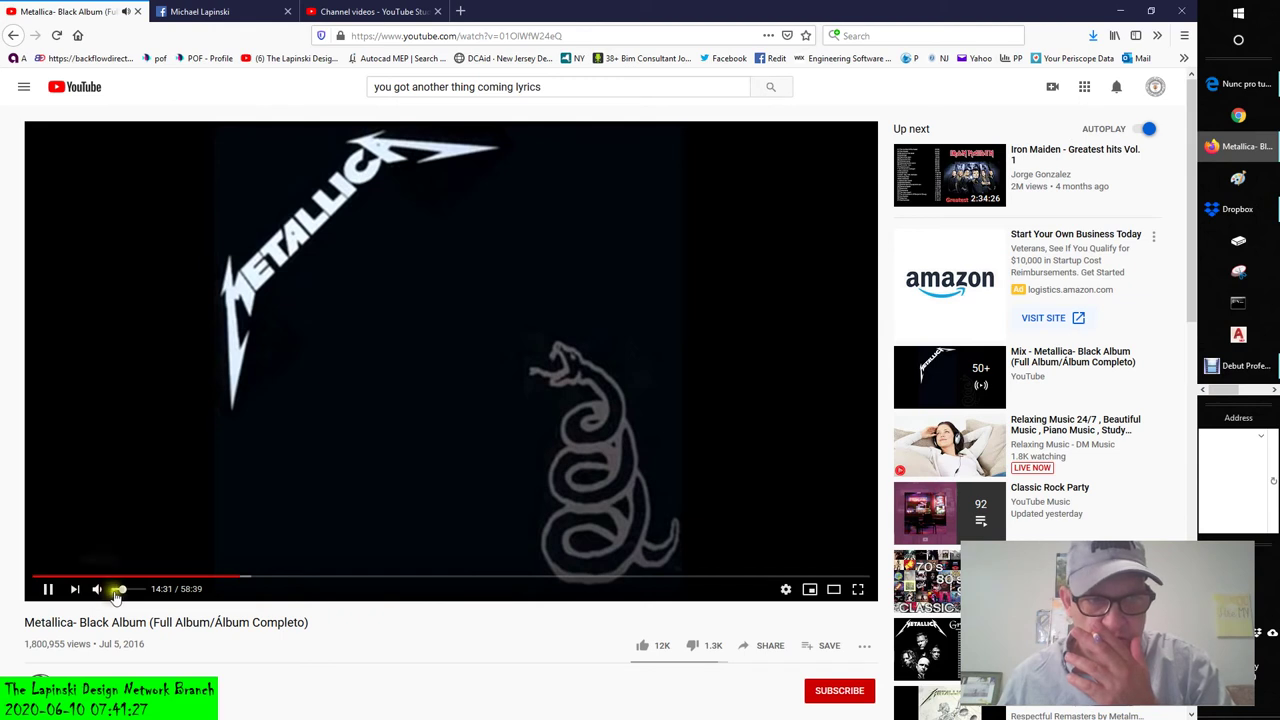
pyautogui.moveTo(120, 594); pyautogui.dragTo(124, 596)
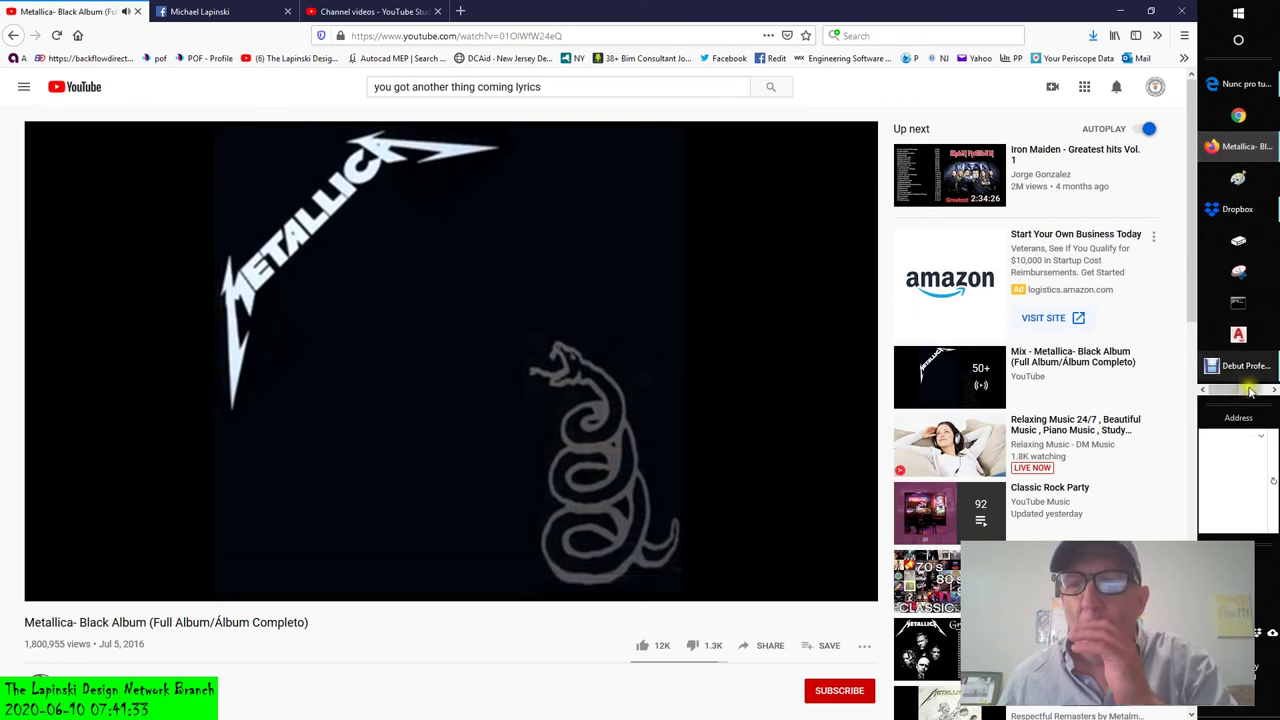
pyautogui.scroll(-1, 1232, 350)
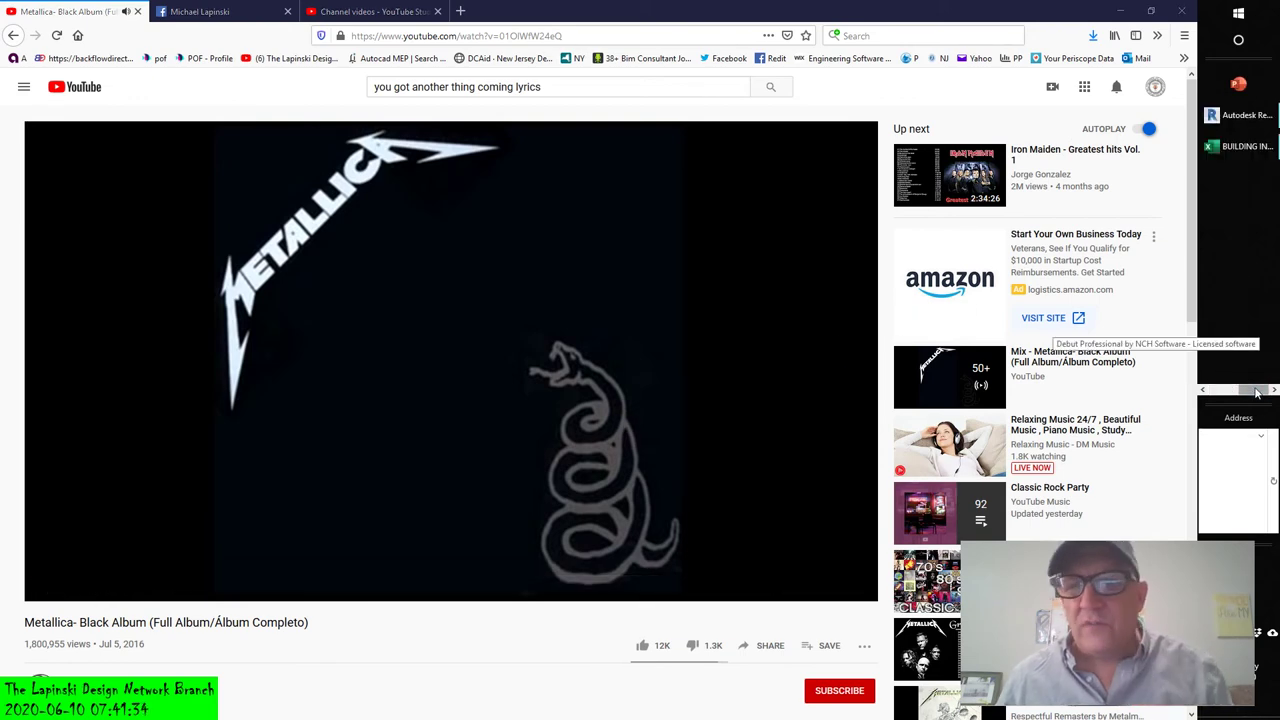
pyautogui.click(1222, 115)
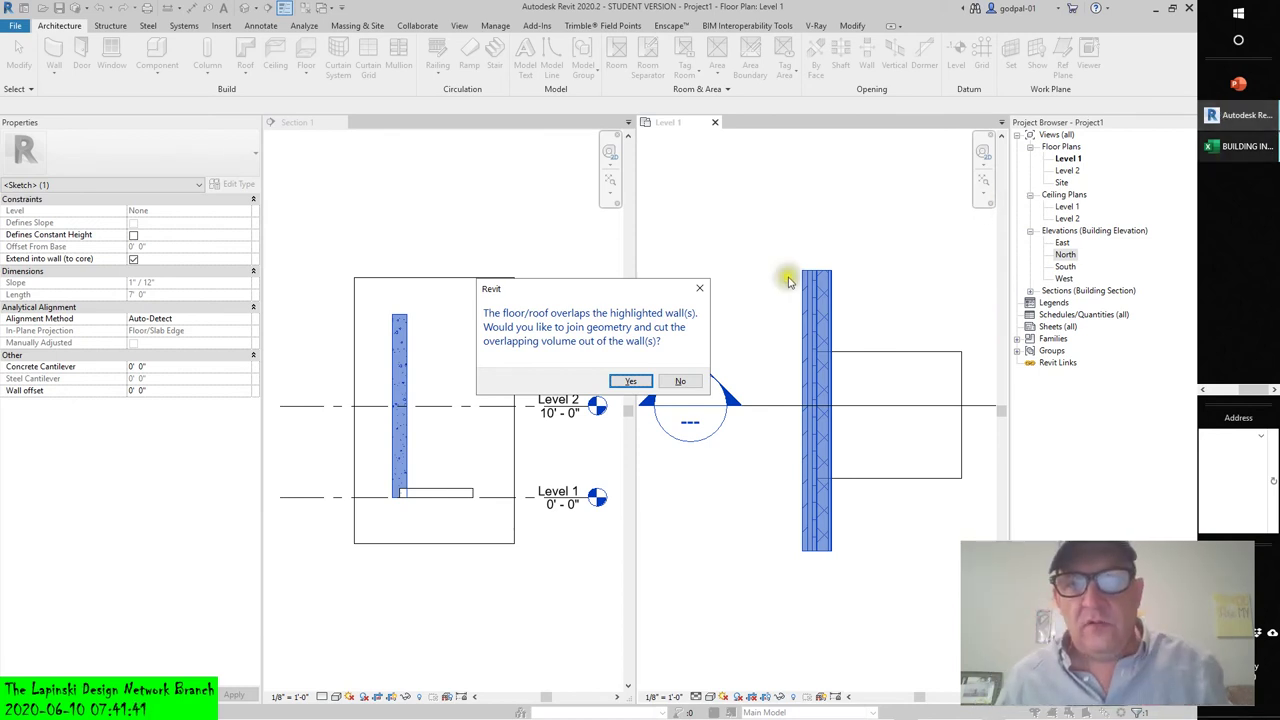
# Step: Accept joining the floor with the wall, then frame and select the 12" slab in Section 1
pyautogui.click(630, 382)
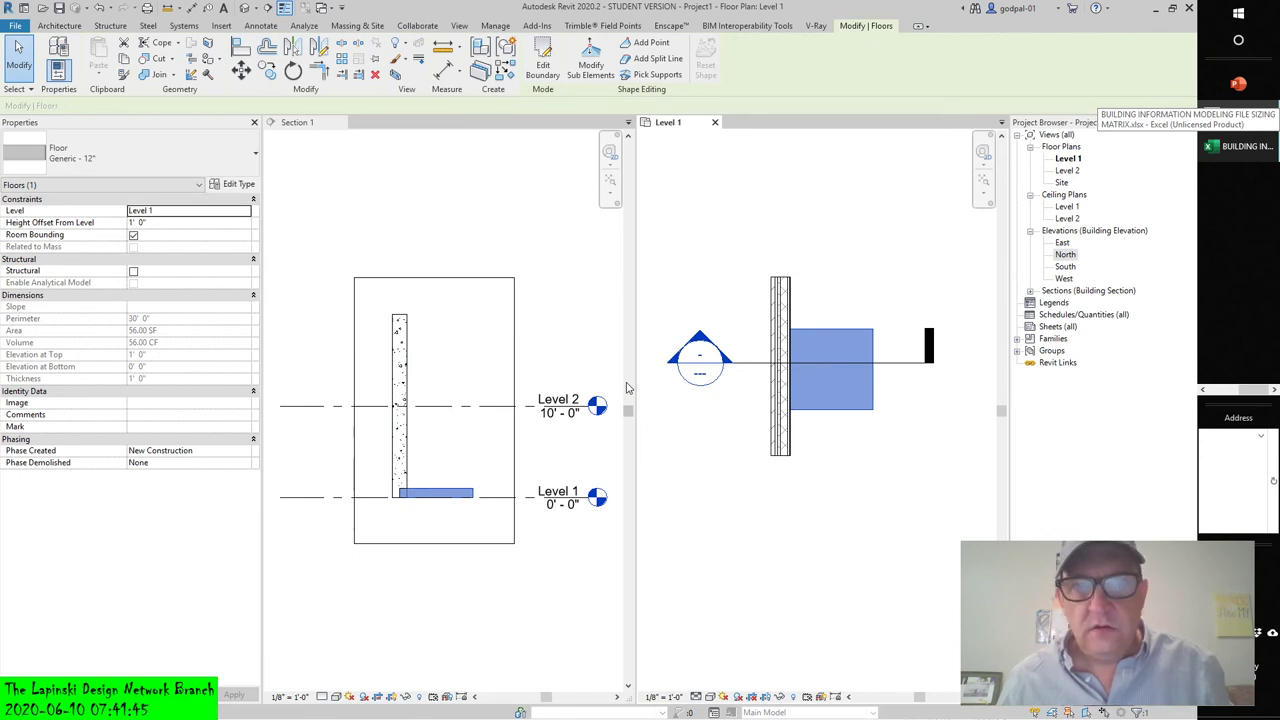
pyautogui.click(381, 610)
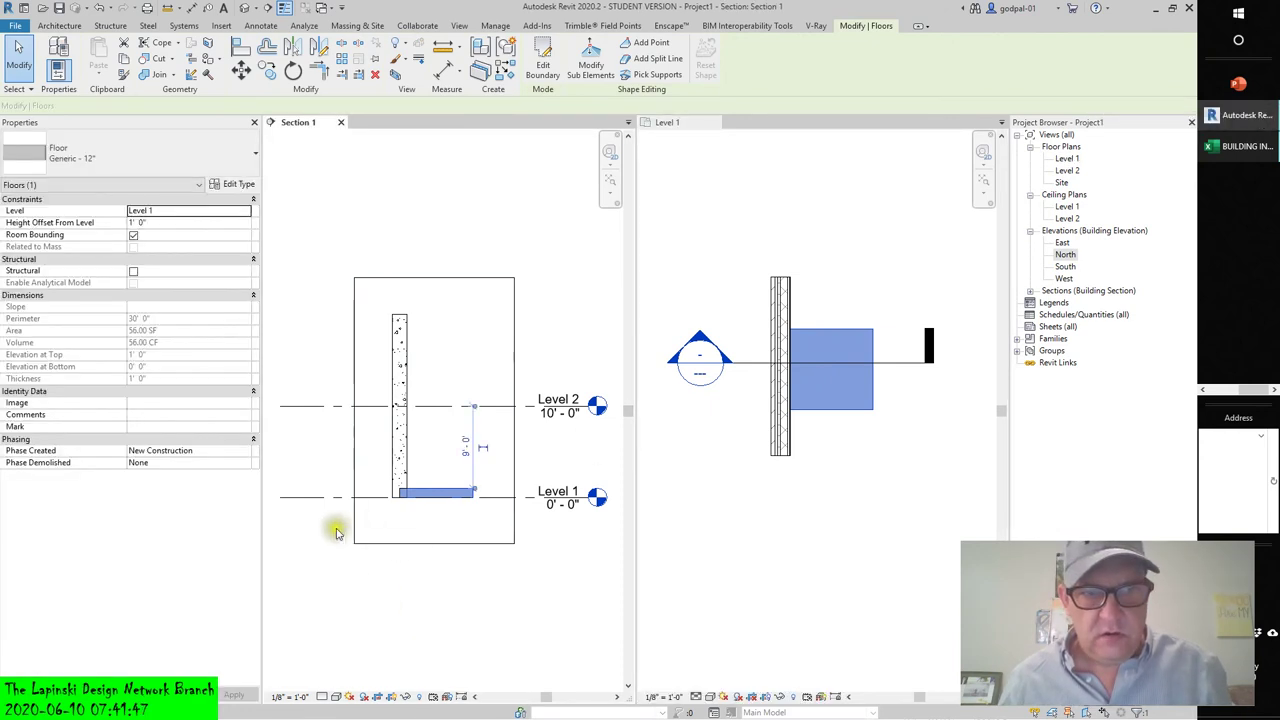
pyautogui.click(336, 532)
pyautogui.scroll(2, 344, 512)
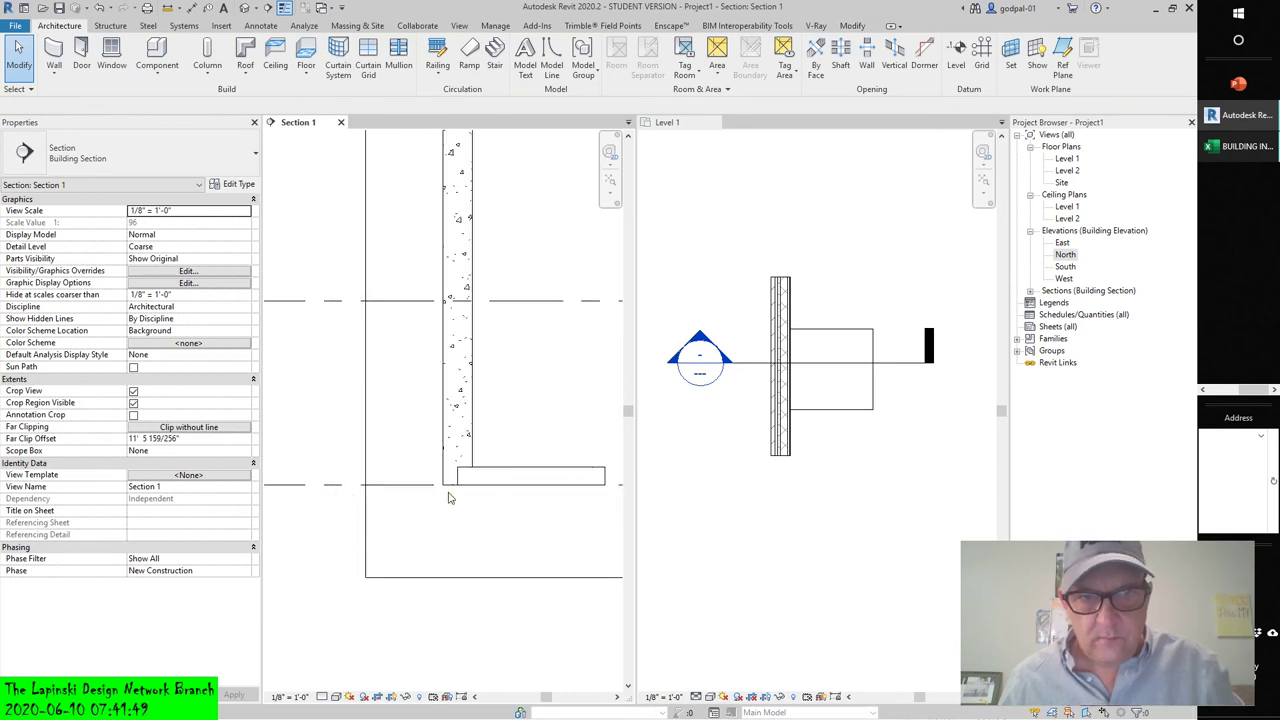
pyautogui.scroll(2, 449, 498)
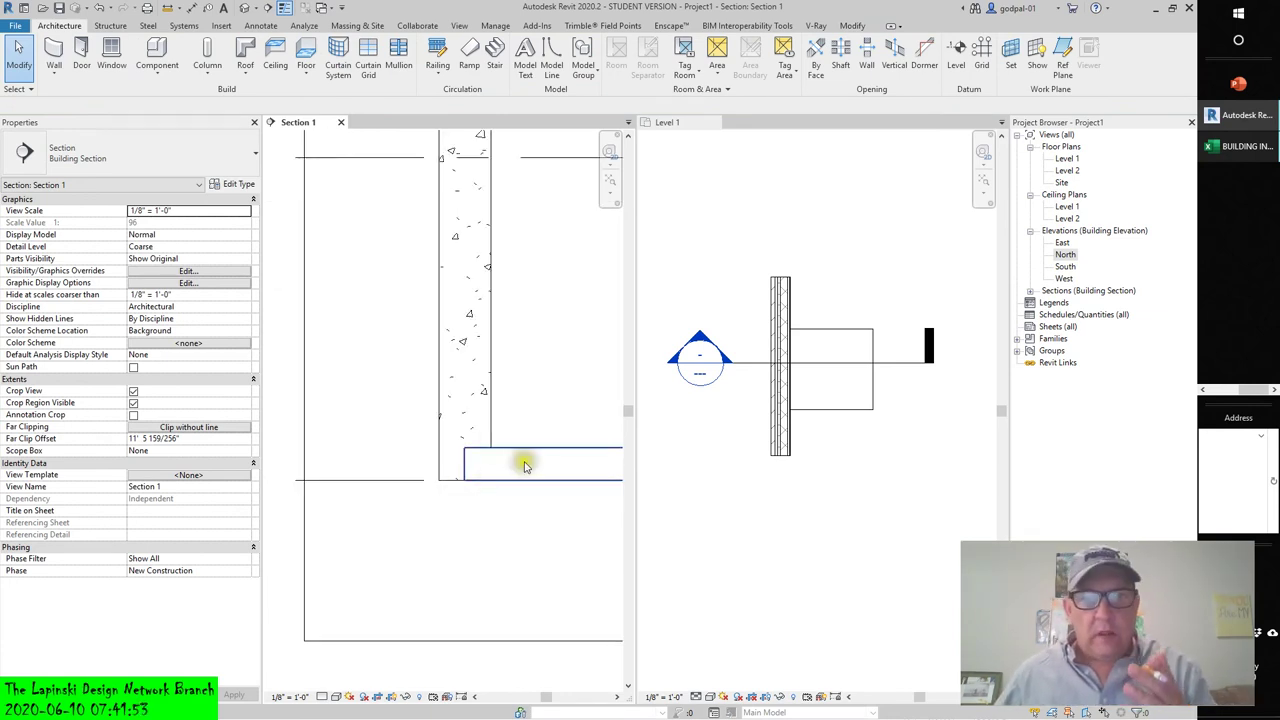
pyautogui.scroll(-3, 534, 460)
pyautogui.moveTo(545, 453)
pyautogui.mouseDown(button='middle')
pyautogui.moveTo(497, 463)
pyautogui.moveTo(475, 449)
pyautogui.mouseUp(button='middle')
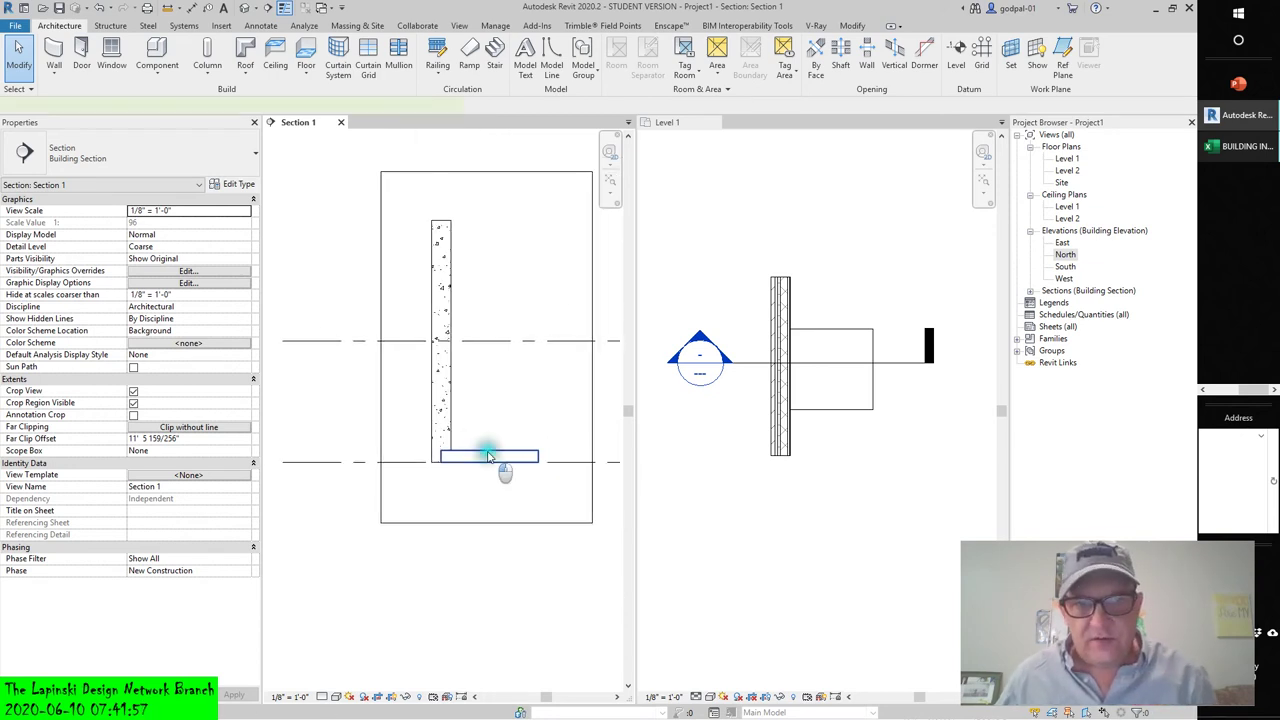
pyautogui.click(486, 453)
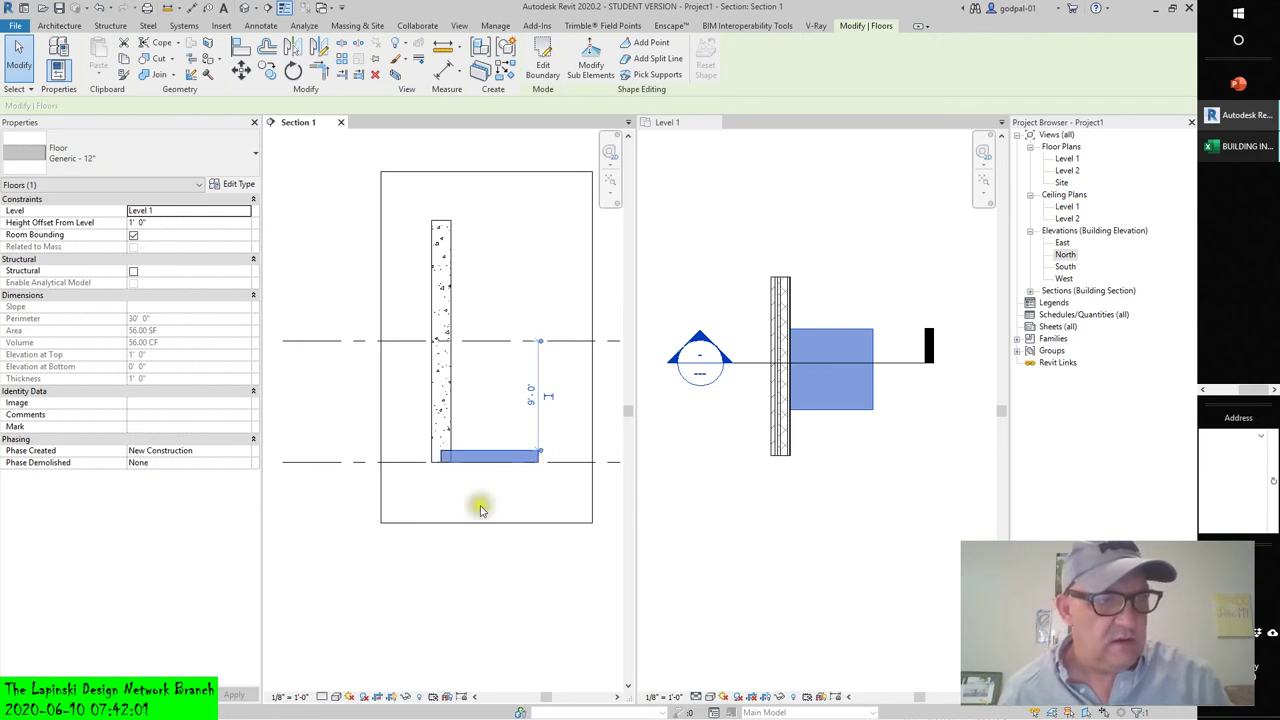
pyautogui.scroll(-4, 479, 513)
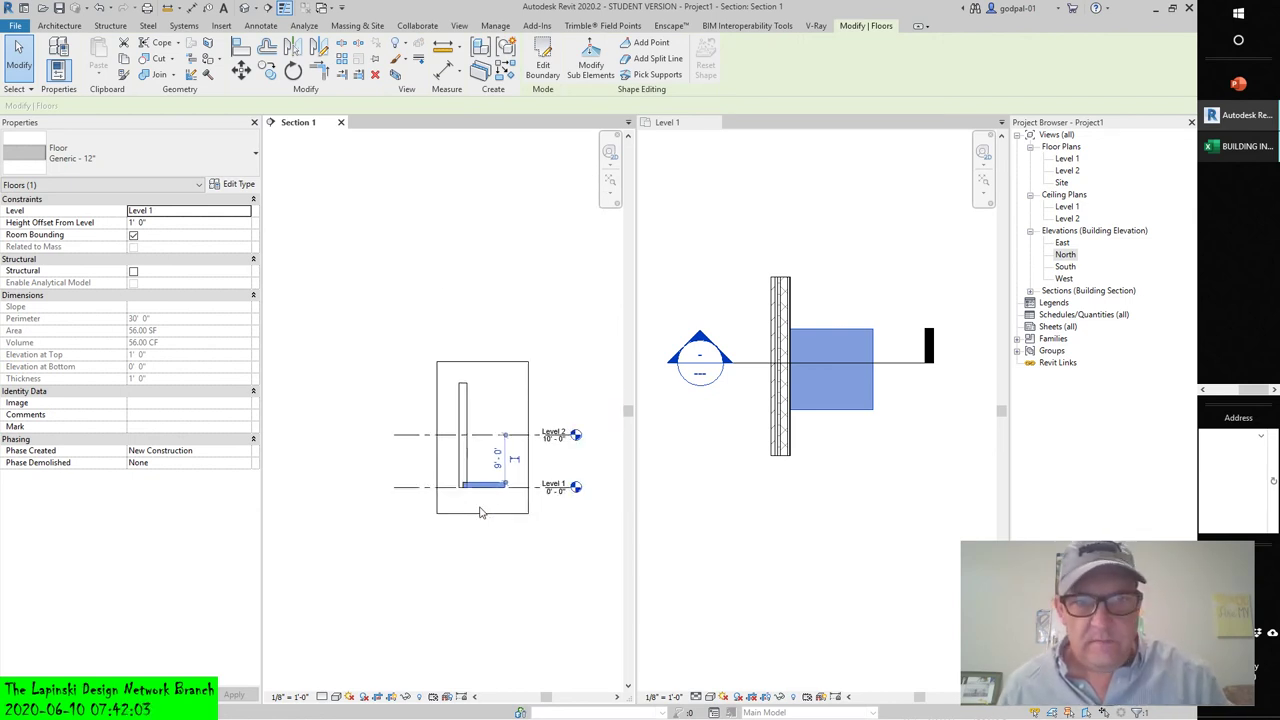
pyautogui.moveTo(480, 514); pyautogui.dragTo(374, 505, button='middle')
# Step: Drag the brick-on-CMU wall's base to about 2' 4" below Level 1
pyautogui.press('Escape')
pyautogui.click(358, 425)
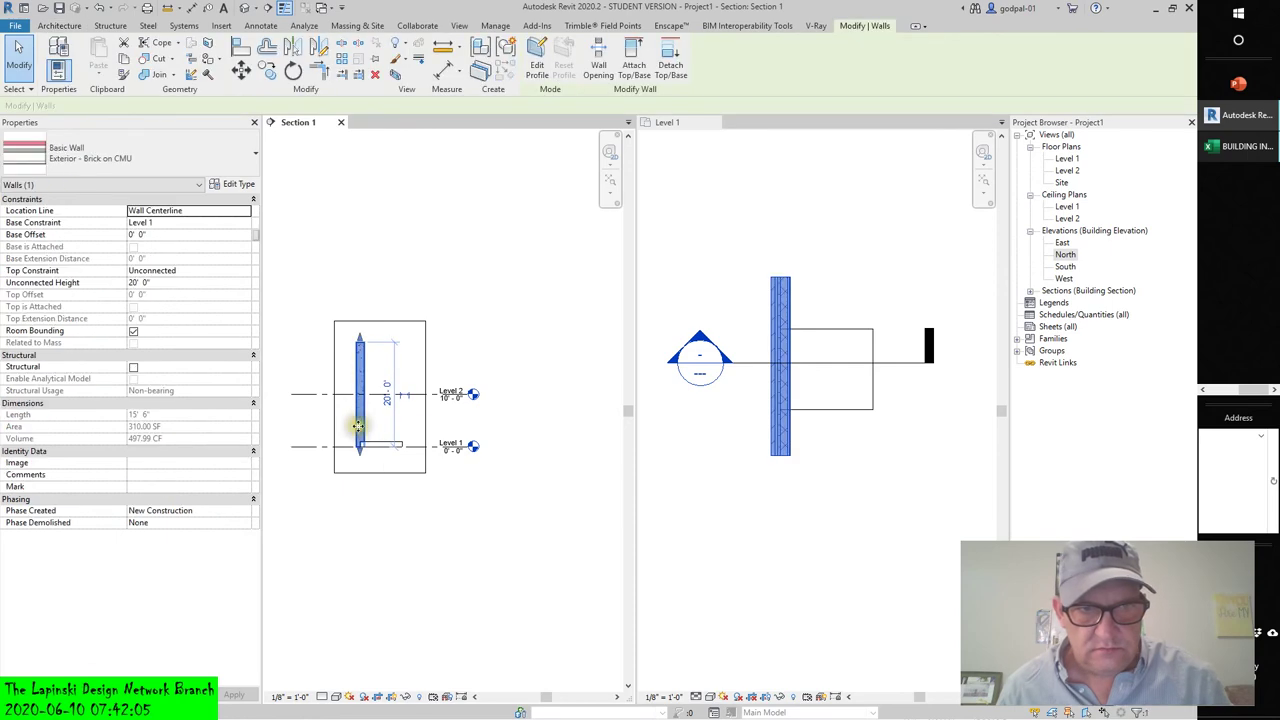
pyautogui.moveTo(362, 455); pyautogui.dragTo(360, 459)
pyautogui.scroll(2, 360, 457)
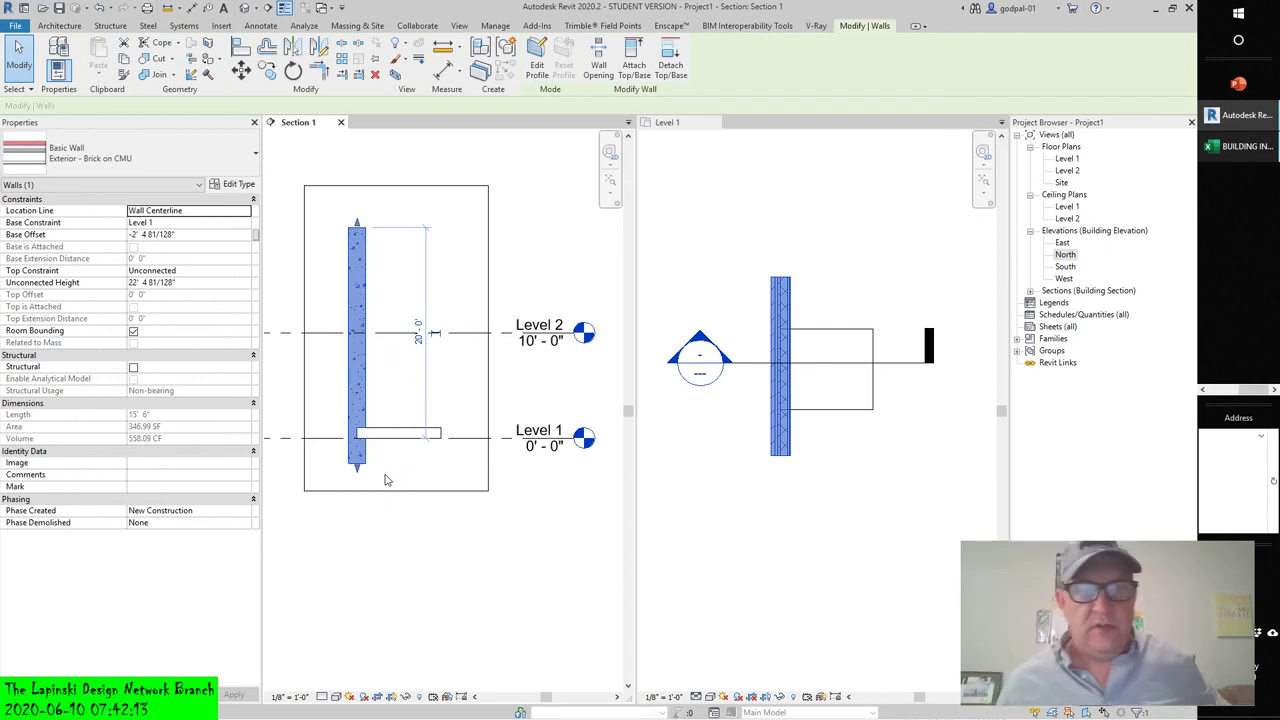
pyautogui.click(409, 542)
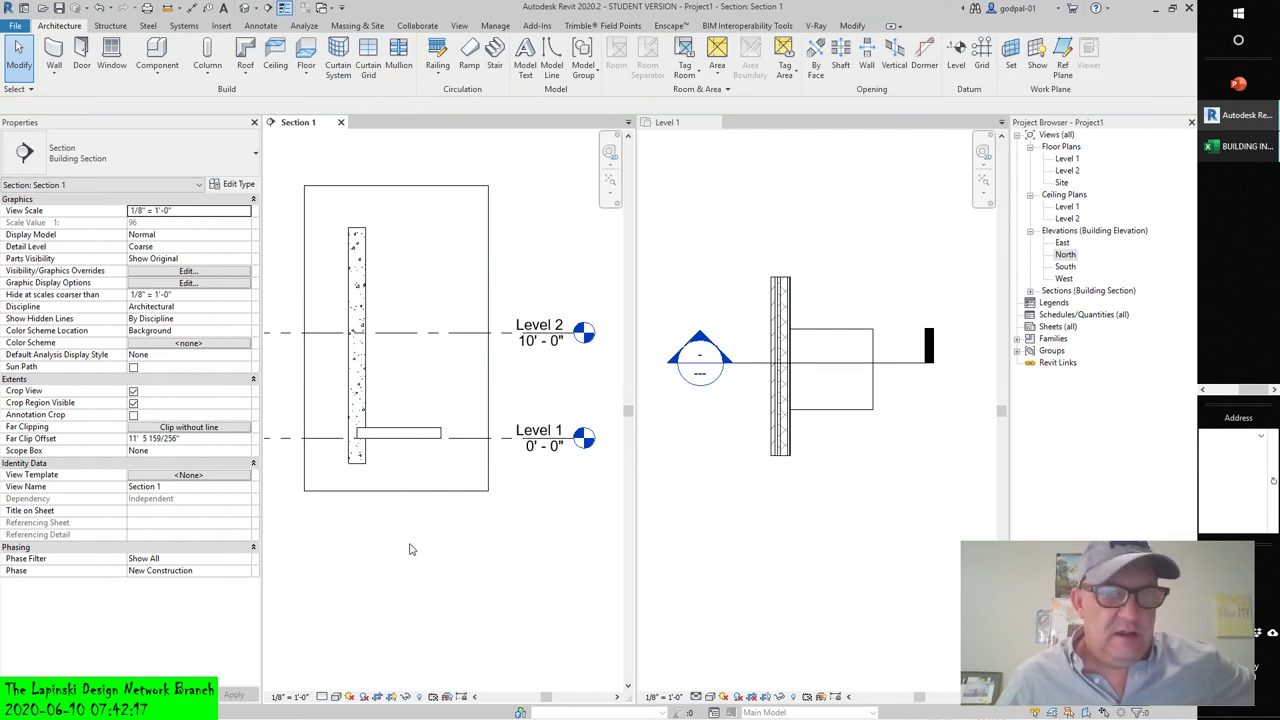
# Step: Nudge the 12" floor down until its Height Offset From Level reads 0' 0"
pyautogui.scroll(3, 380, 433)
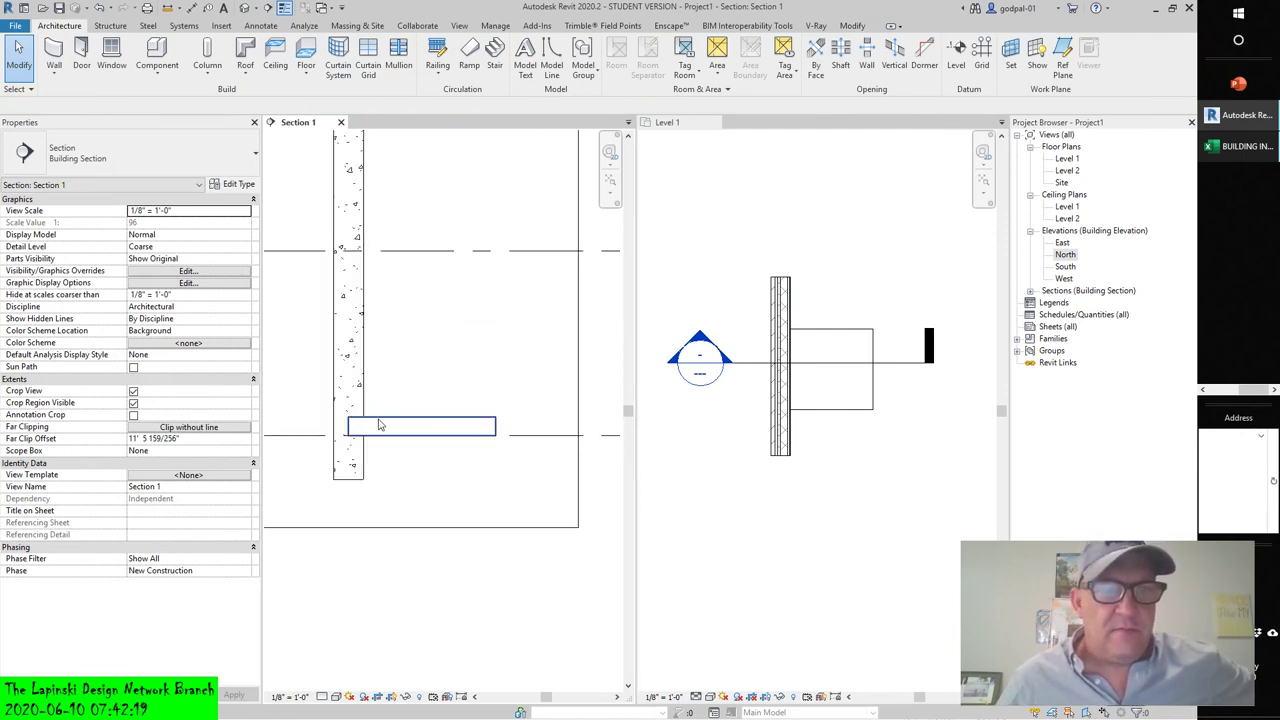
pyautogui.click(380, 425)
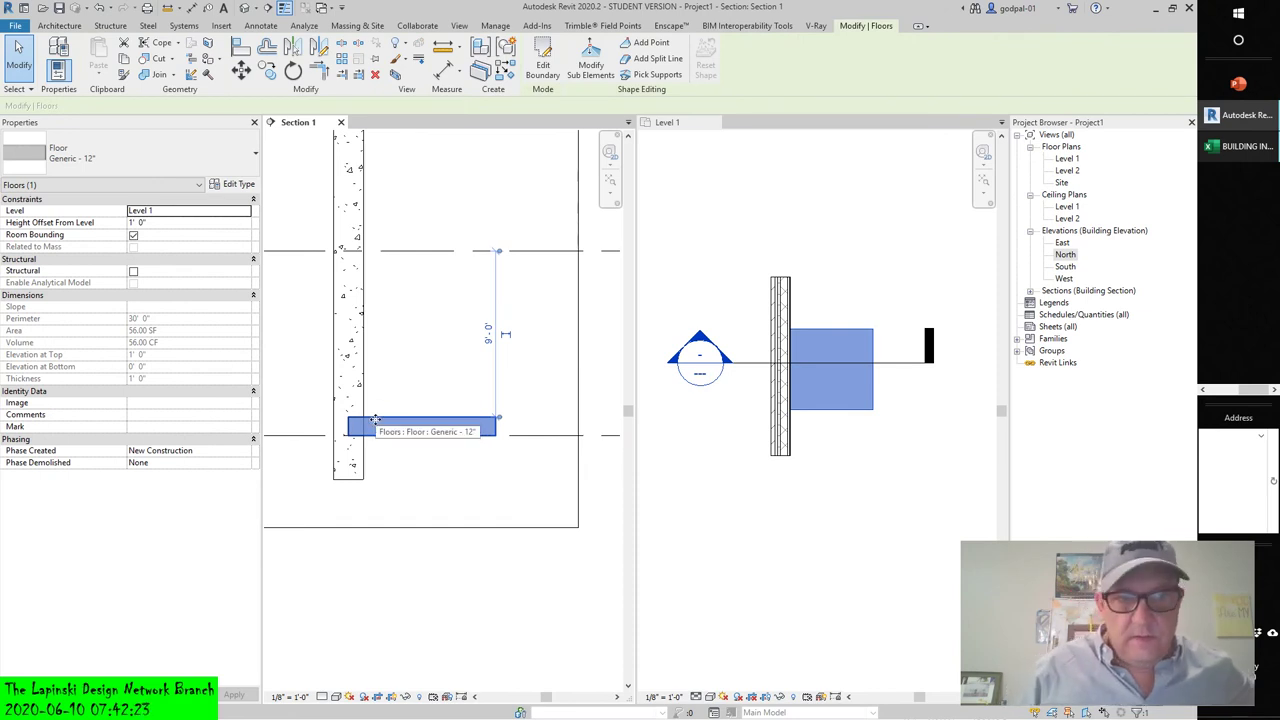
pyautogui.press('Down')
pyautogui.press('Down')
pyautogui.press('Down')
pyautogui.press('Down')
pyautogui.press('Down')
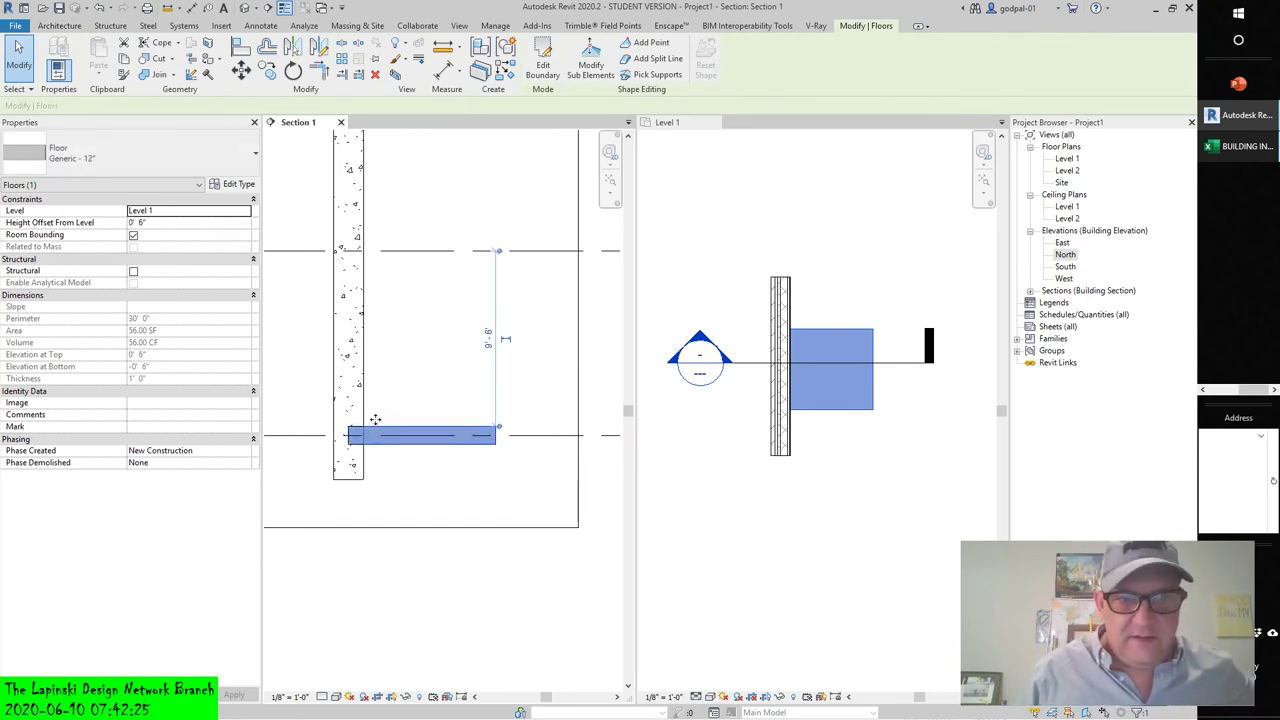
pyautogui.press('Down')
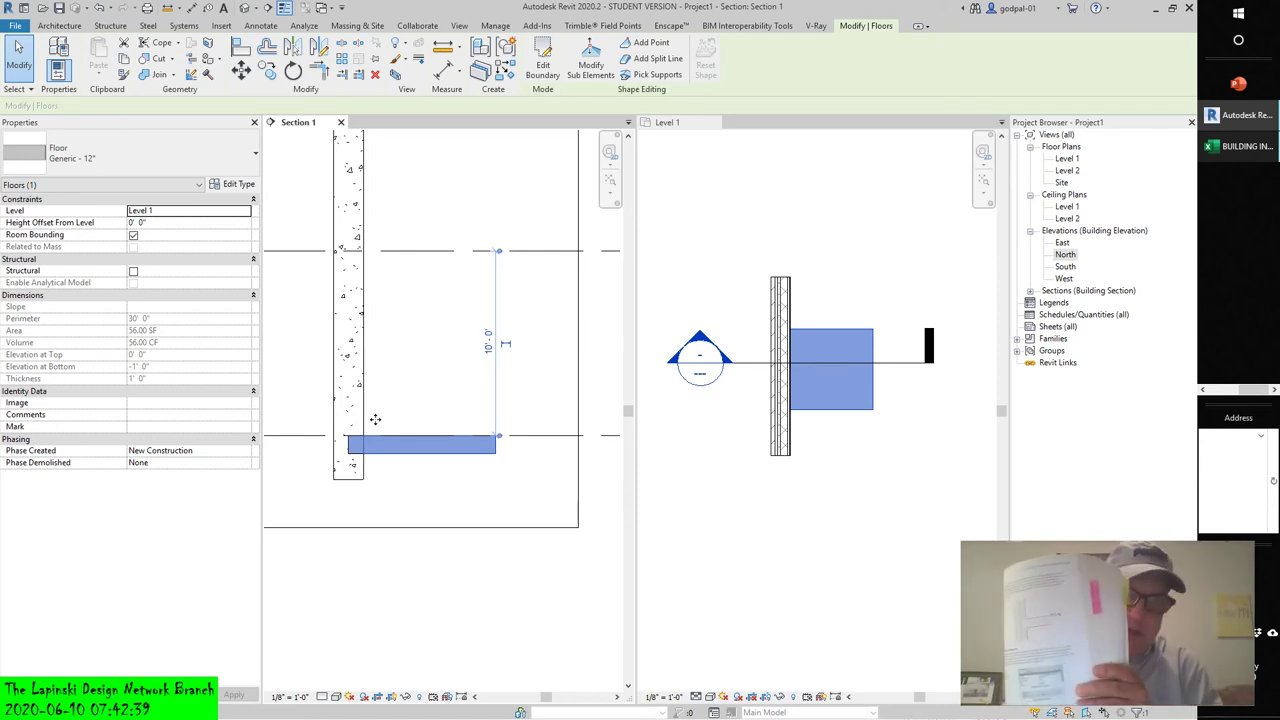
pyautogui.click(403, 609)
pyautogui.click(321, 696)
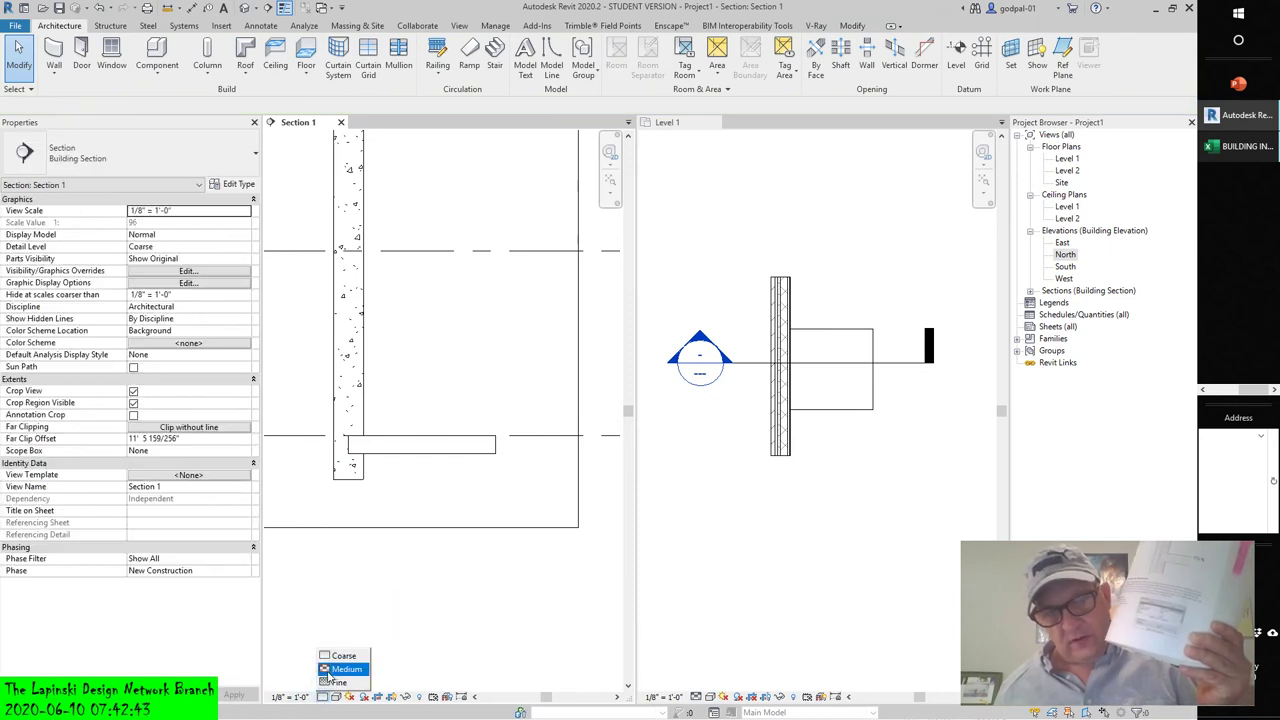
# Step: Switch Section 1 to Medium detail and re-centre the view on the layered wall
pyautogui.click(330, 674)
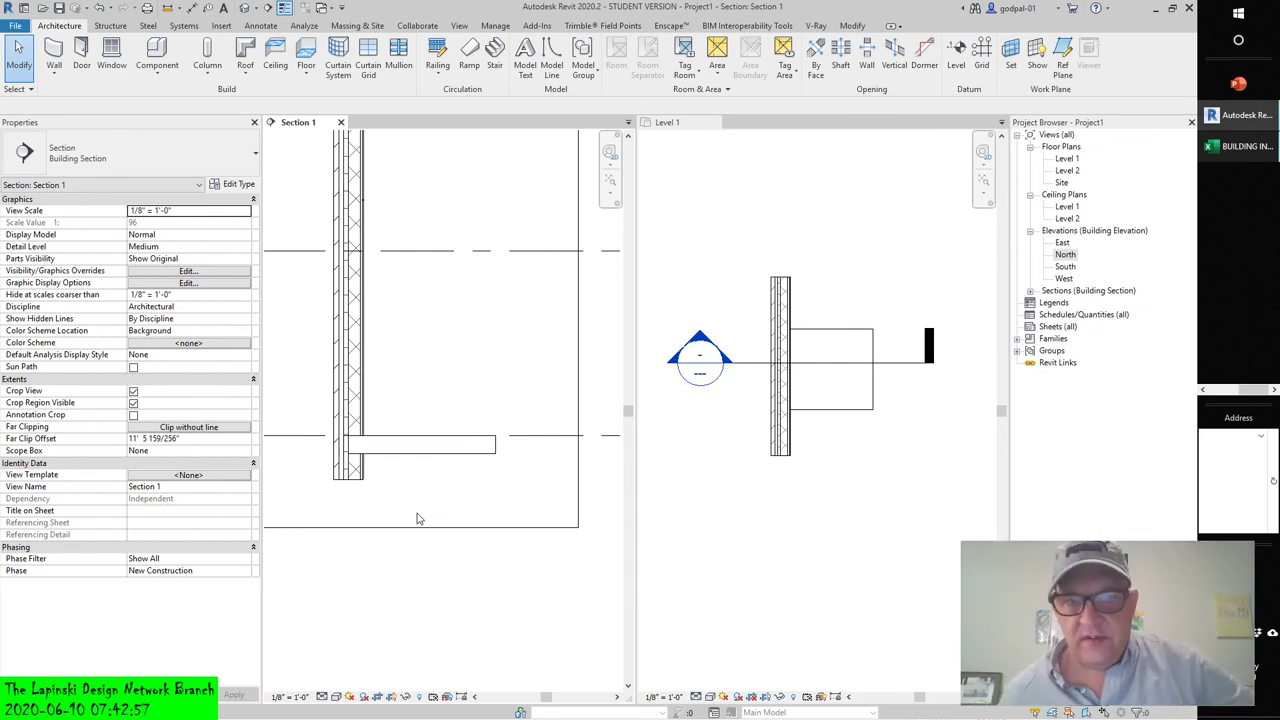
pyautogui.scroll(-3, 460, 486)
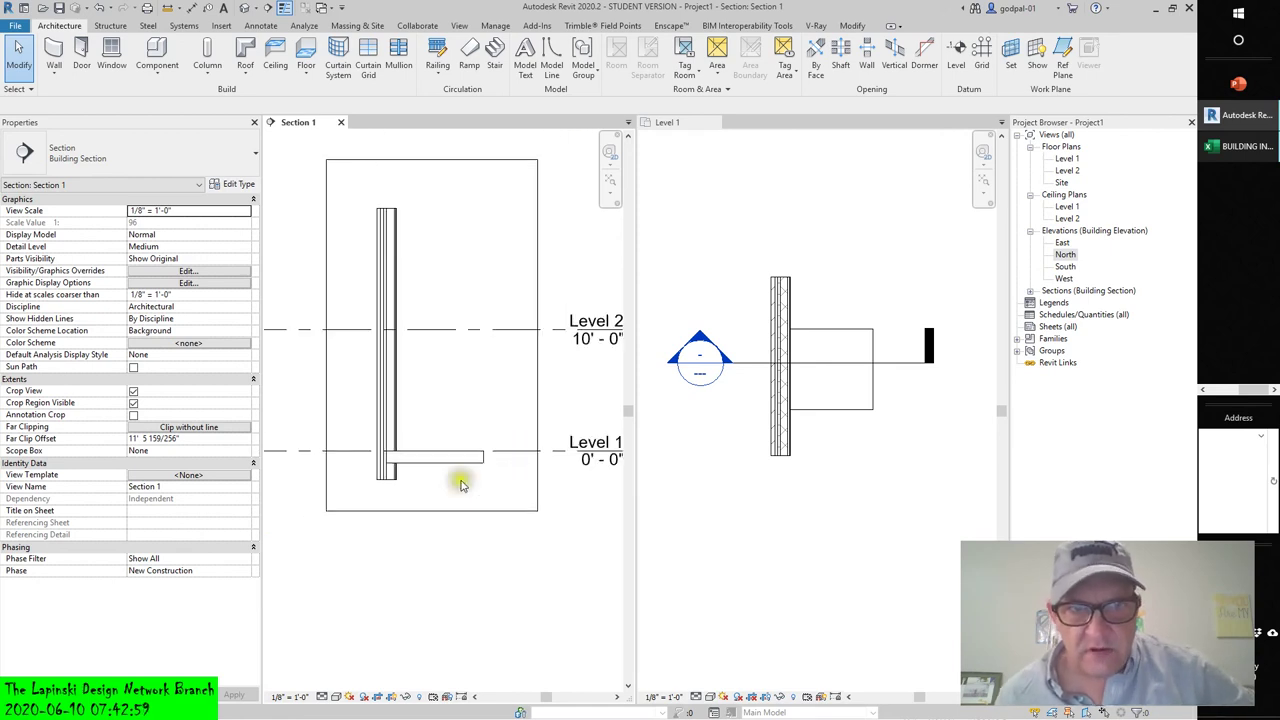
pyautogui.moveTo(464, 479); pyautogui.dragTo(459, 507, button='middle')
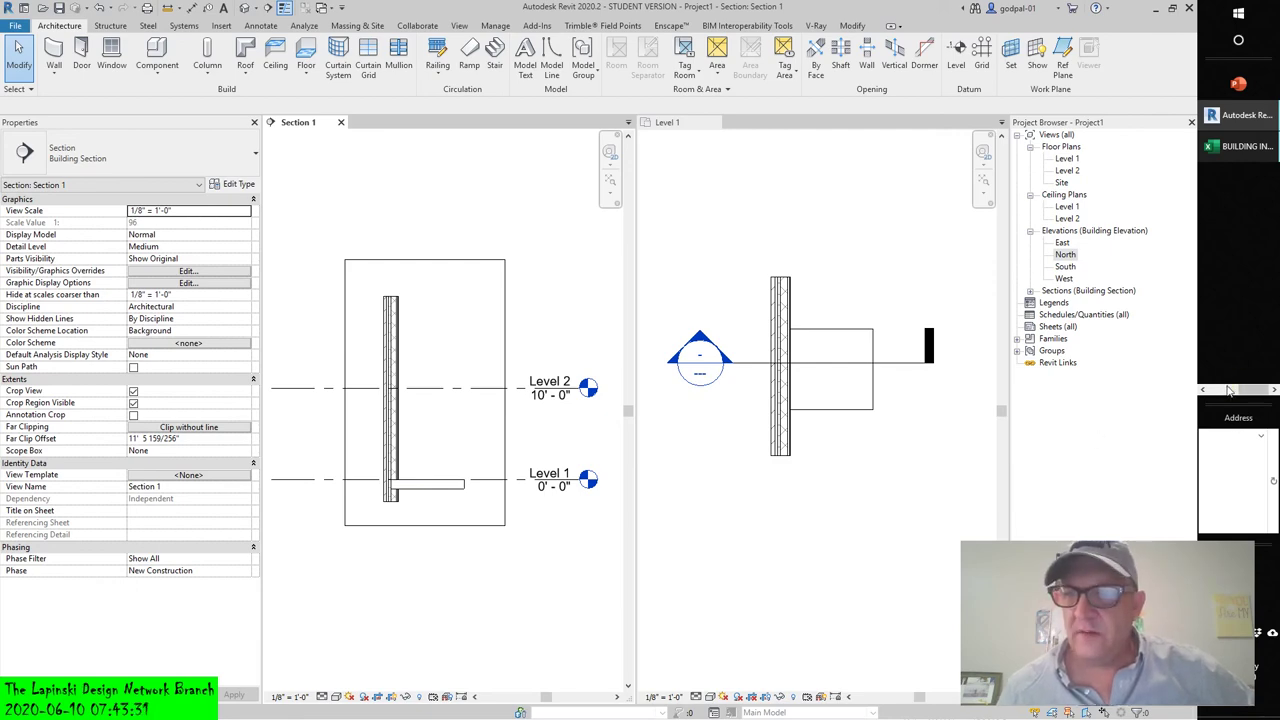
pyautogui.click(1221, 391)
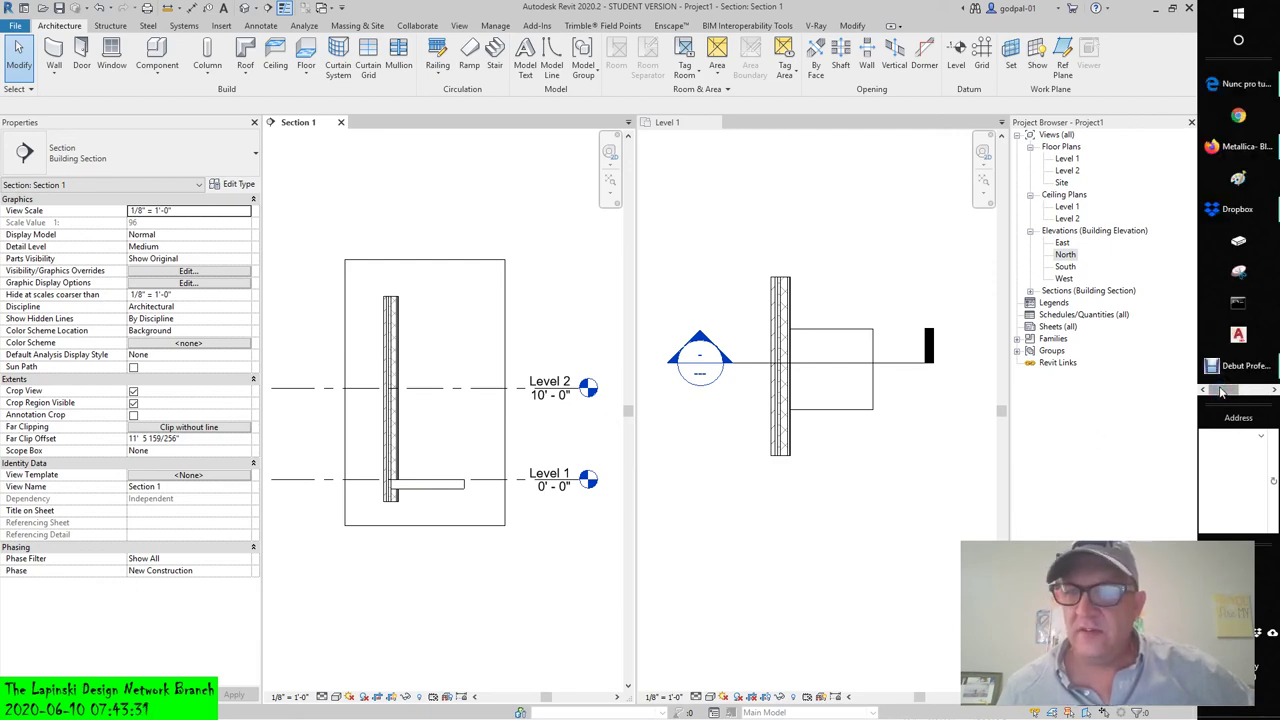
pyautogui.click(1238, 146)
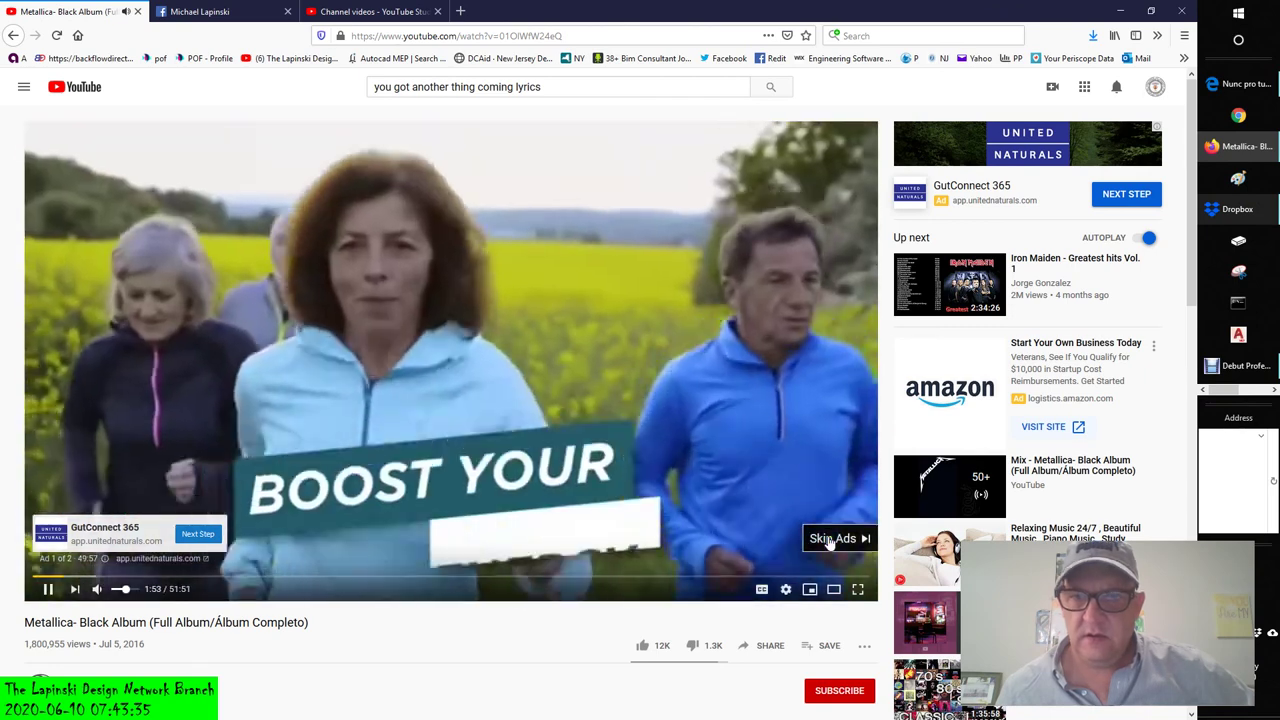
pyautogui.click(830, 538)
pyautogui.click(372, 11)
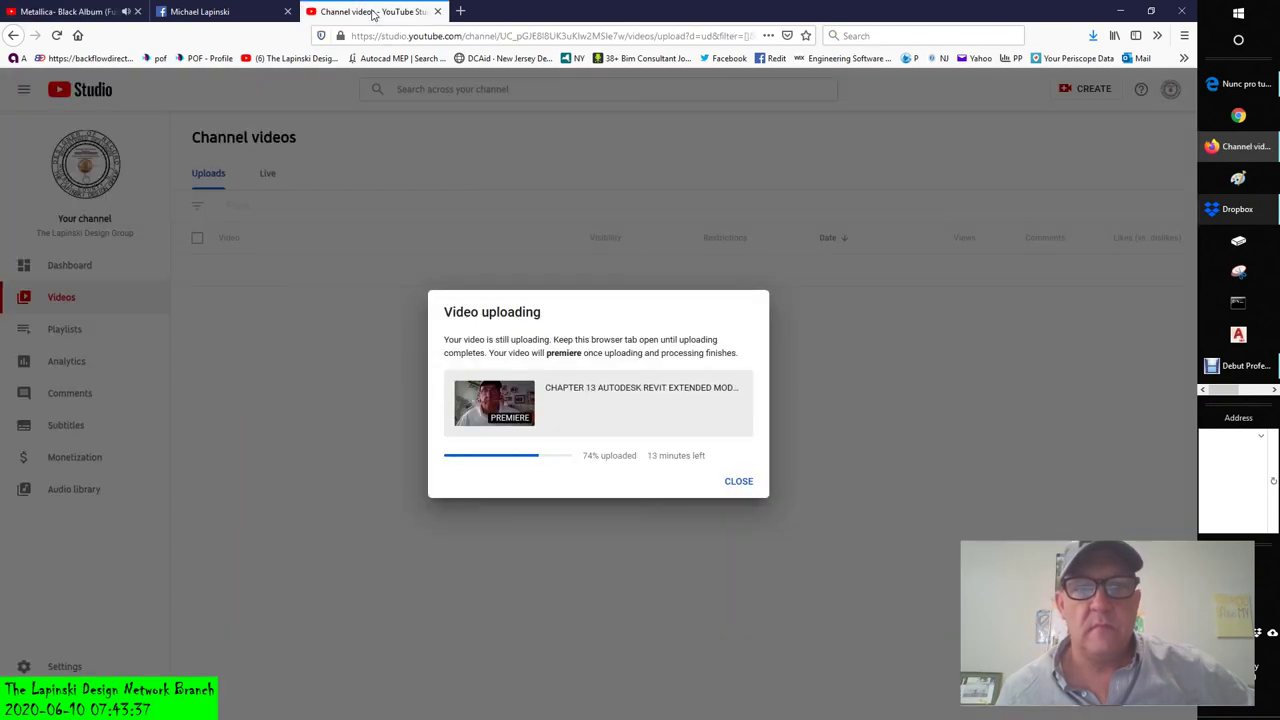
pyautogui.click(1272, 390)
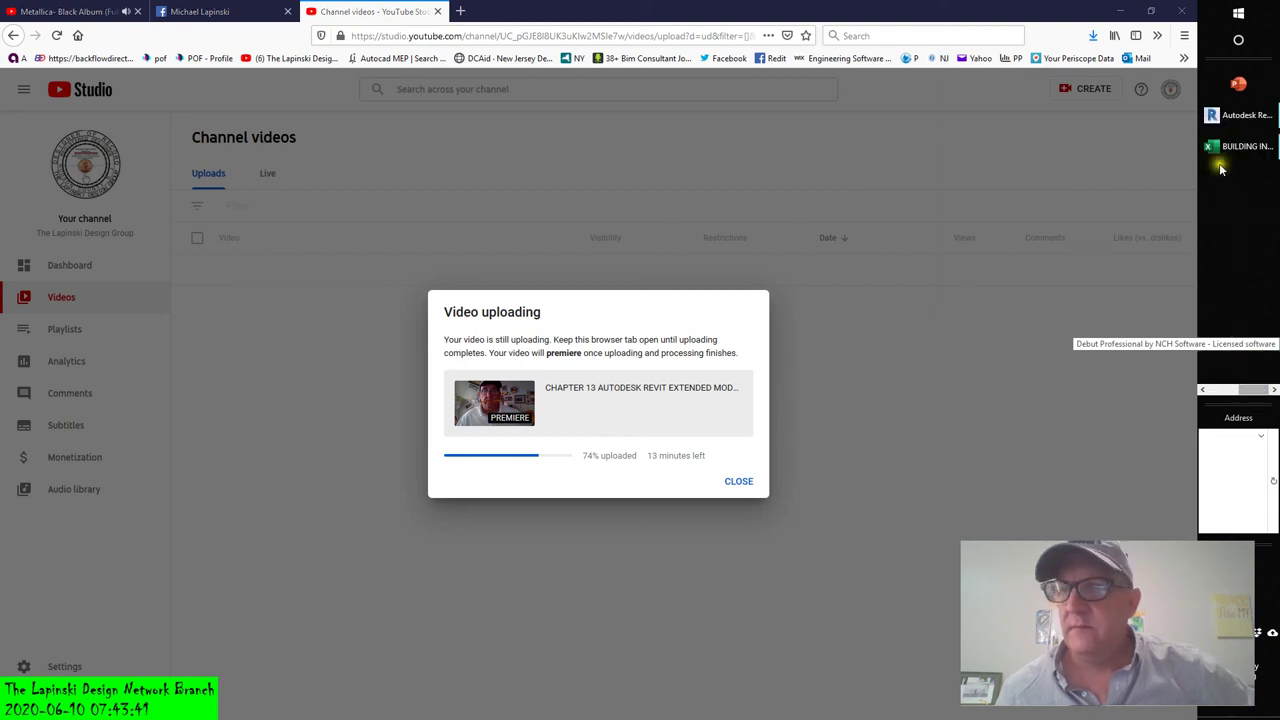
pyautogui.click(1240, 115)
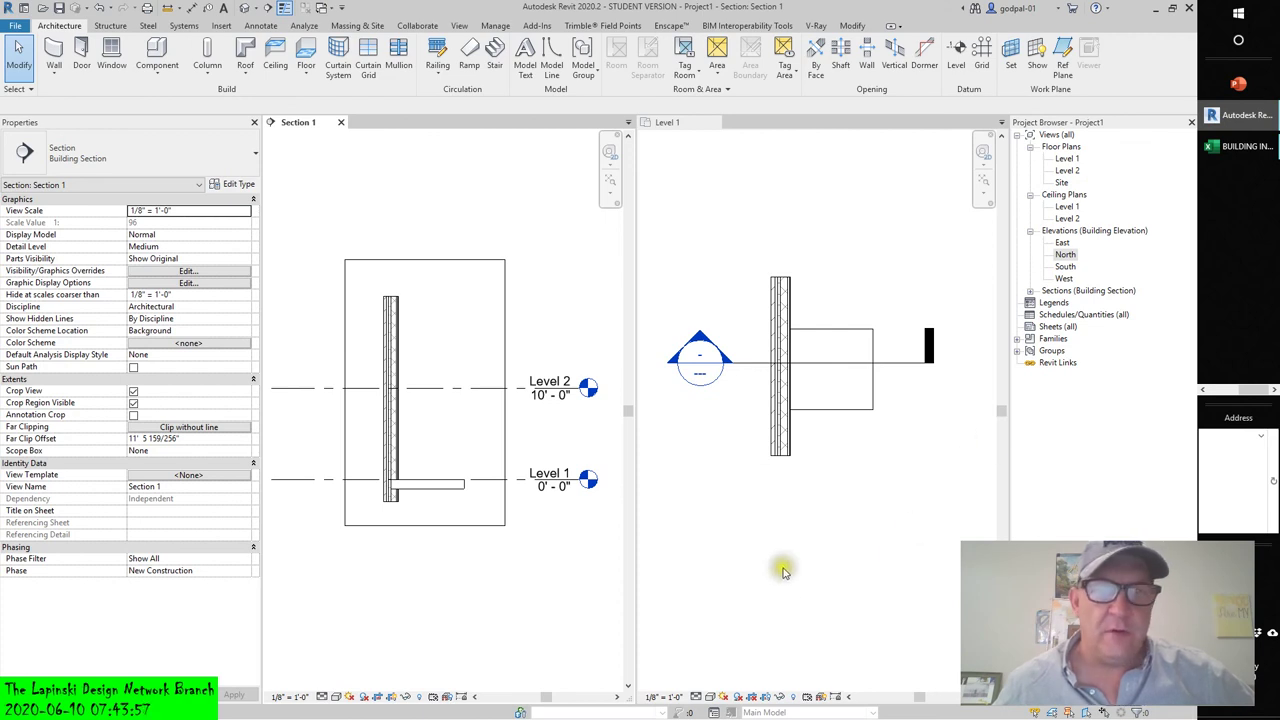
# Step: Select the floor slab in the Level 1 plan, then bring Debut Professional to the front
pyautogui.click(830, 340)
pyautogui.click(830, 337)
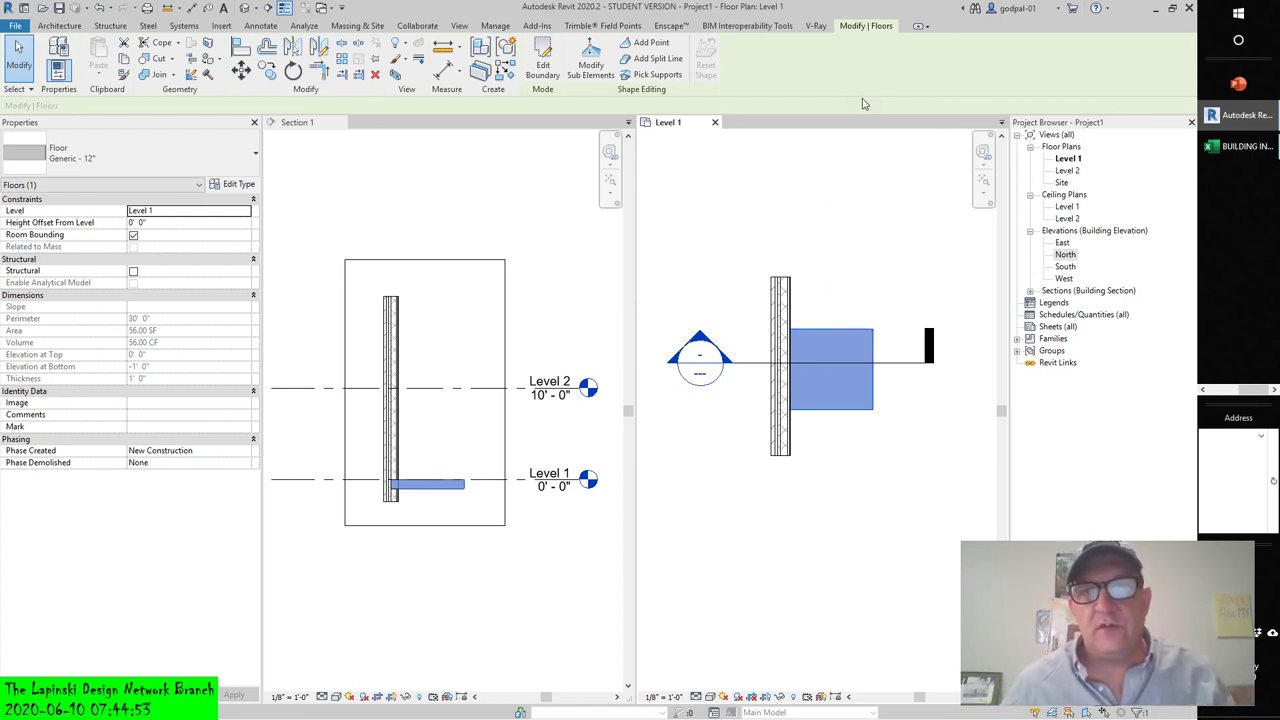
pyautogui.click(1222, 391)
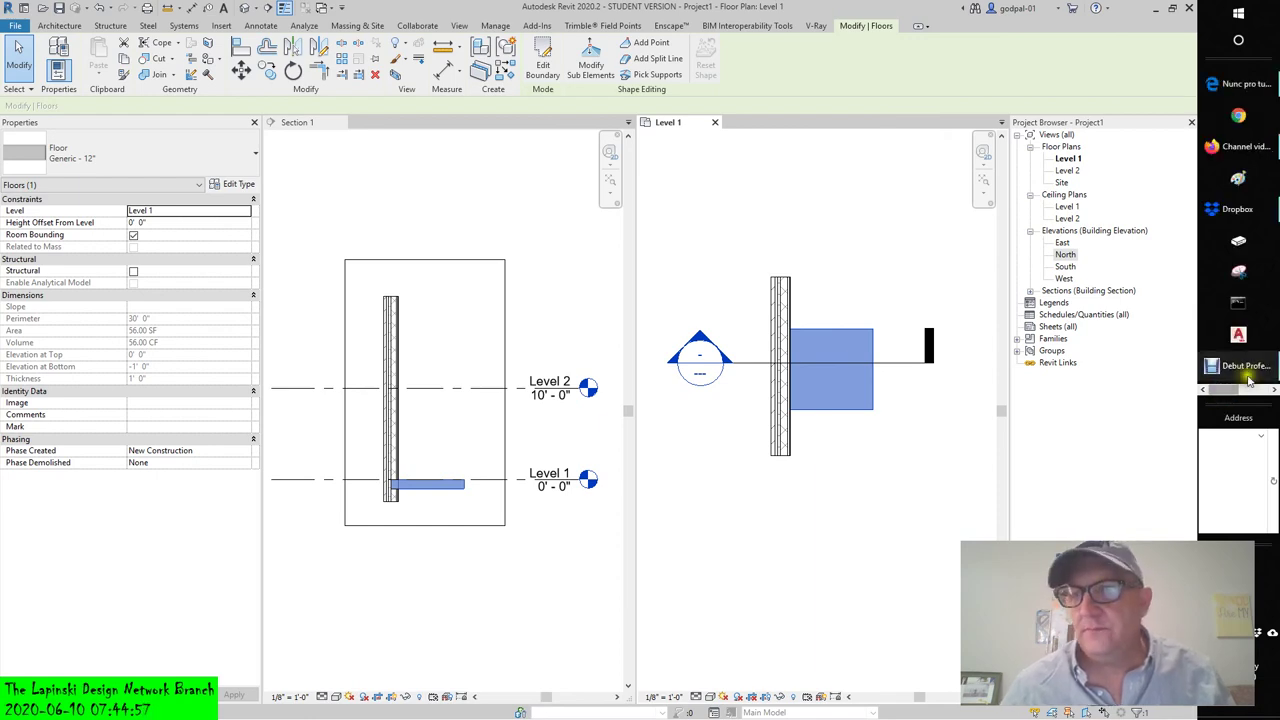
pyautogui.click(1240, 366)
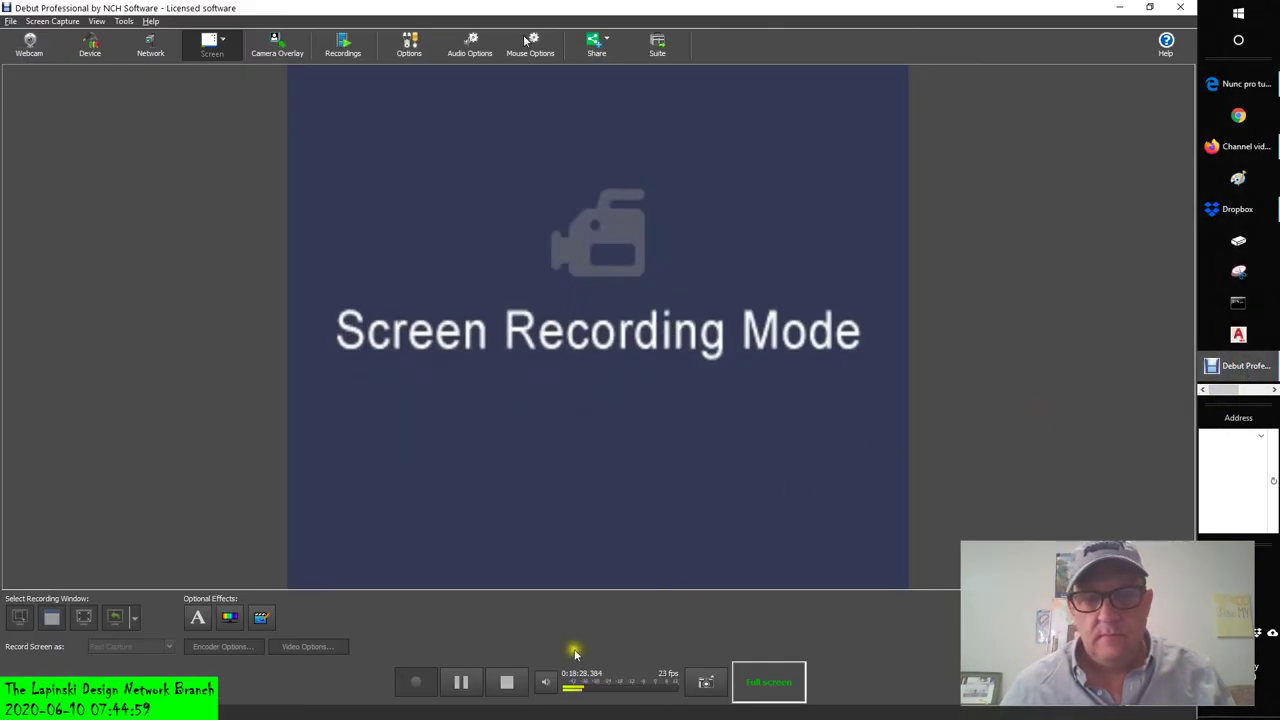